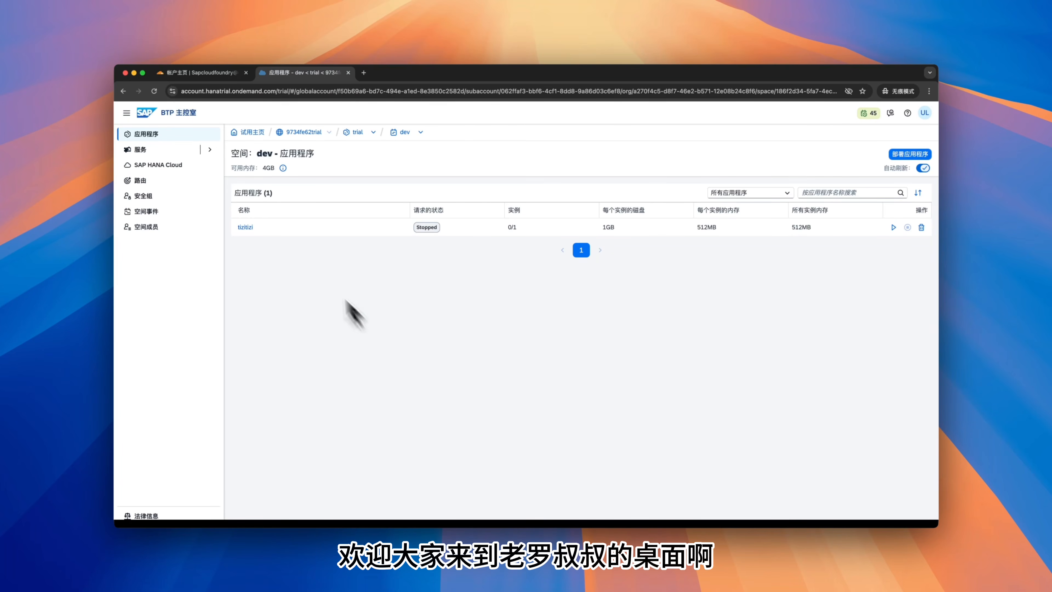
# Switch to the Cloudflare account home, reload it and open Zero Trust
pyautogui.click(177, 75)
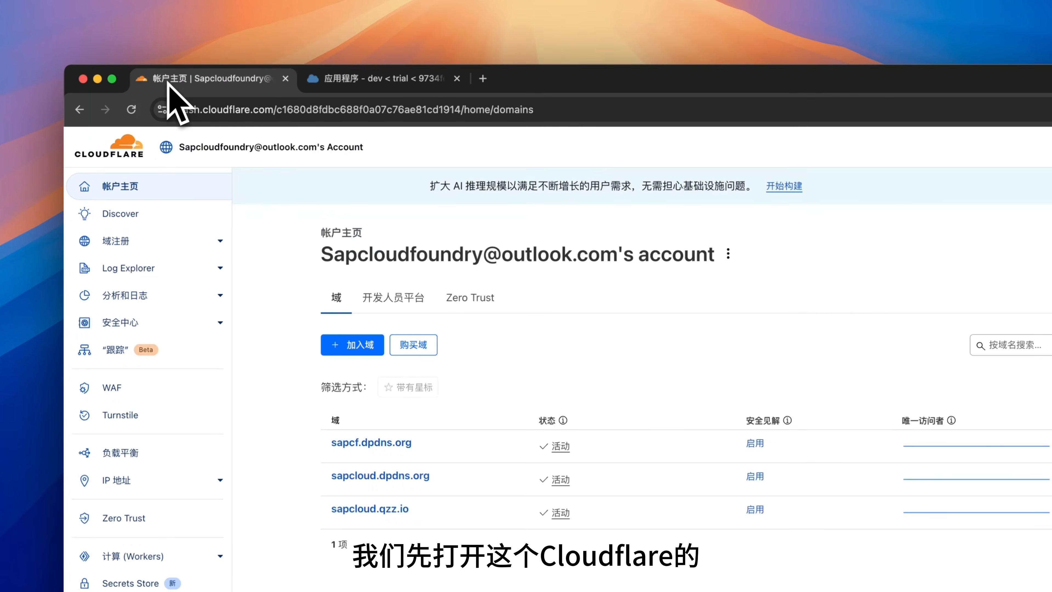
pyautogui.click(132, 110)
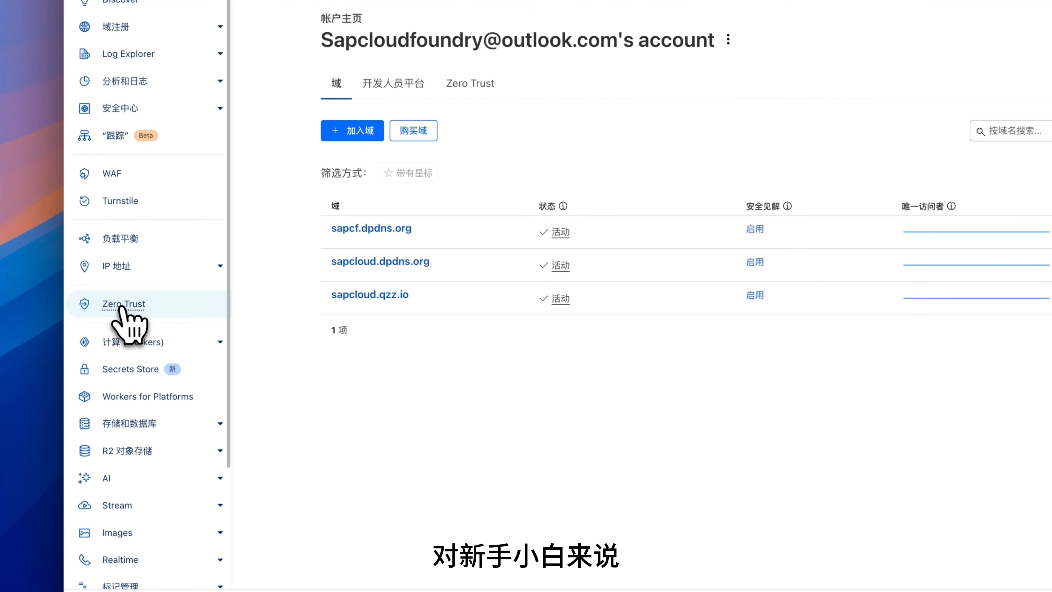
pyautogui.click(123, 306)
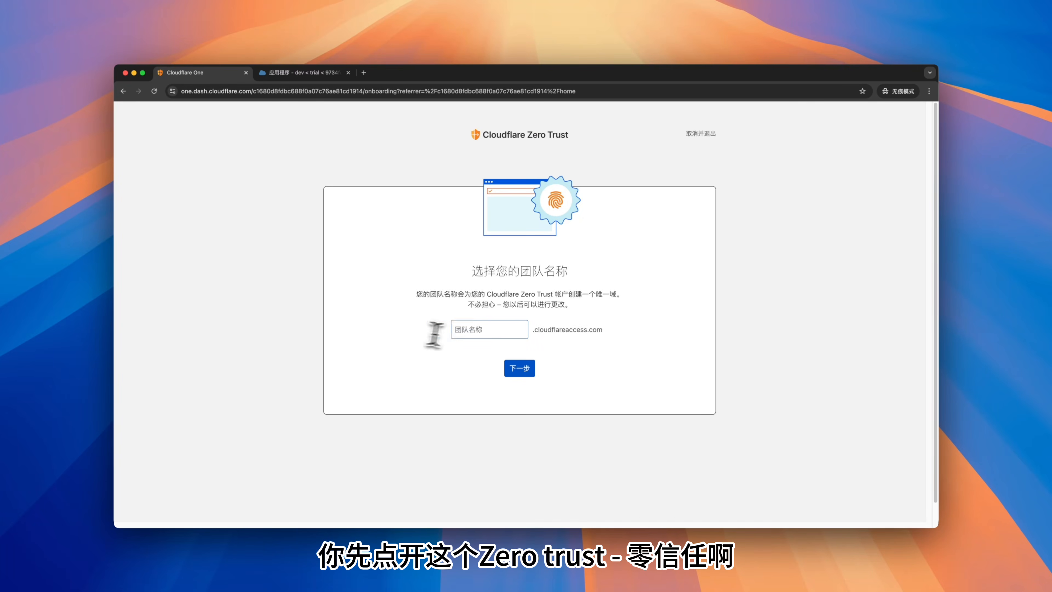
# Name the Zero Trust team sapcloudfoundry and continue to the plan selection
pyautogui.click(488, 330)
pyautogui.write('sap')
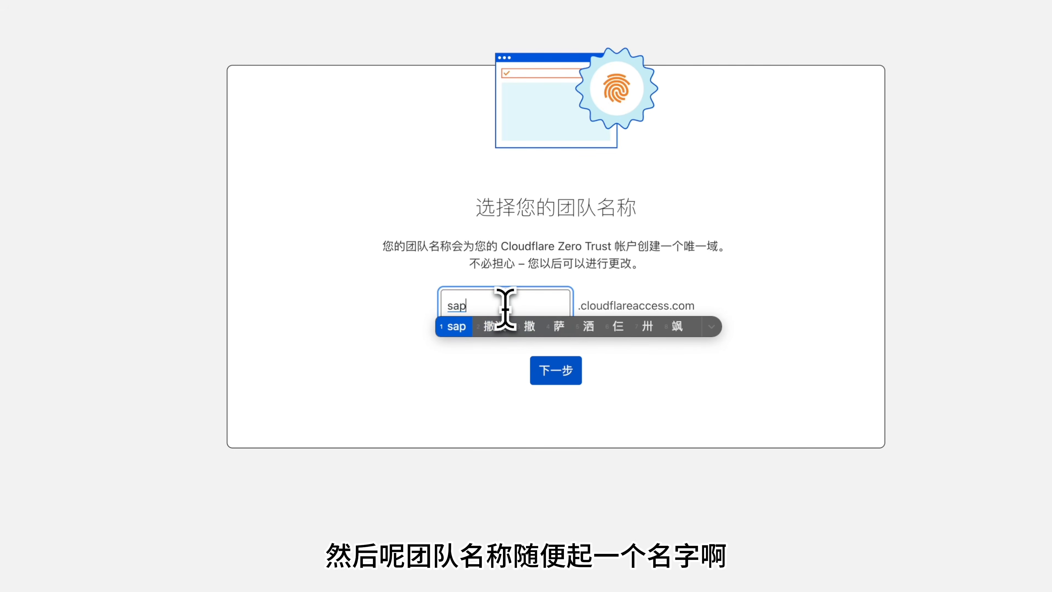
pyautogui.write(' cloud')
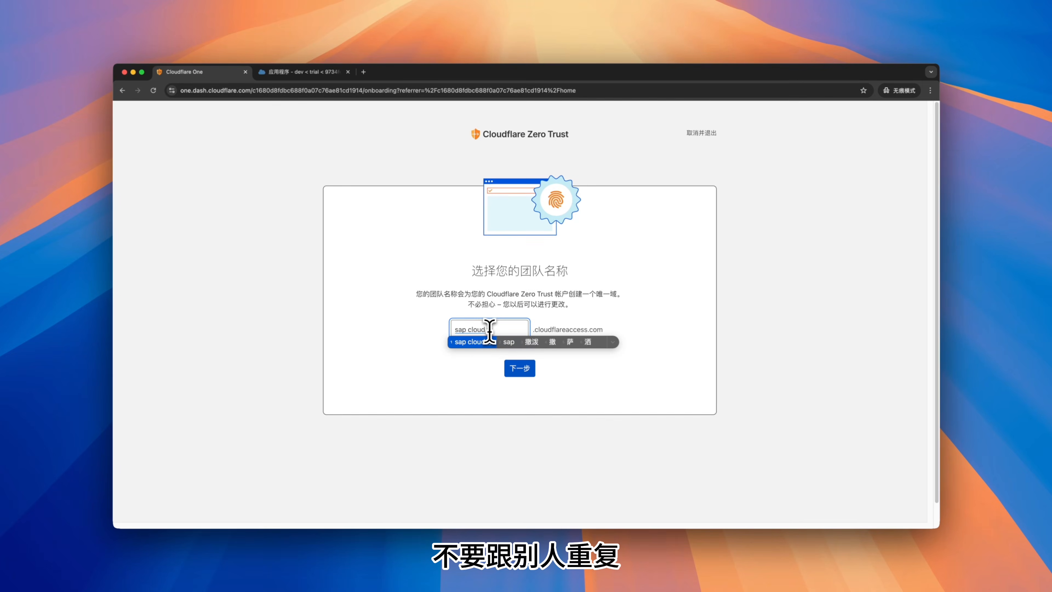
pyautogui.write(' u n d ry')
pyautogui.press('Return')
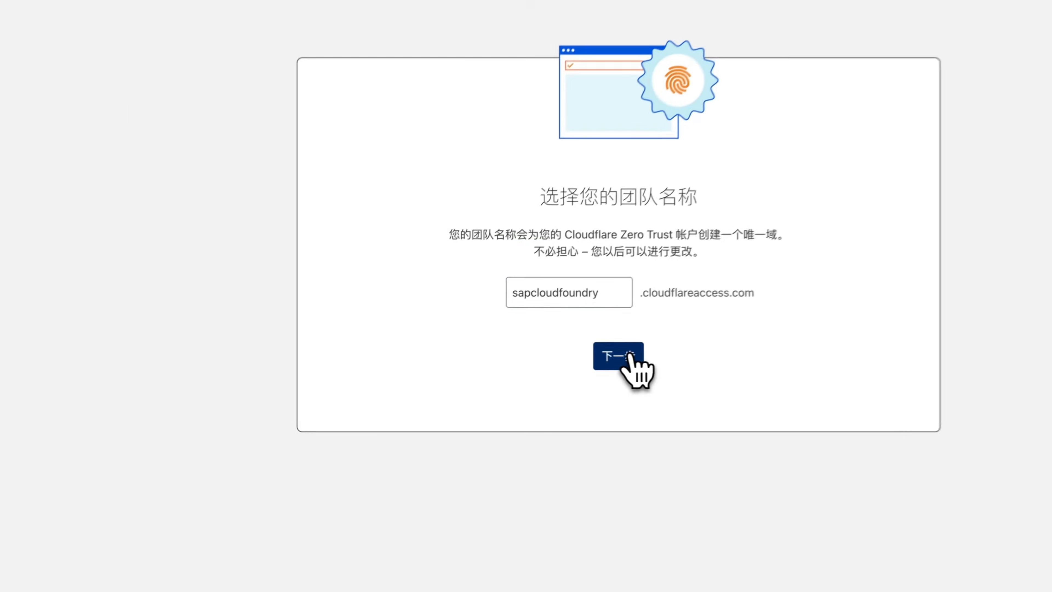
pyautogui.click(525, 367)
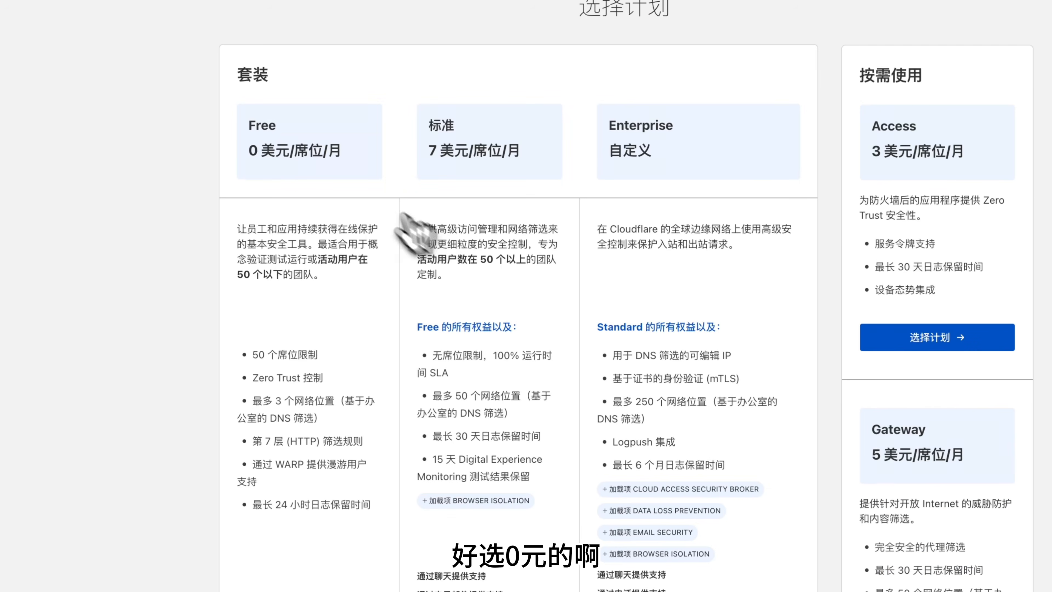
# Choose the Free Zero Trust plan at 0 USD per seat and proceed to its payment page
pyautogui.scroll(-10, 317, 312)
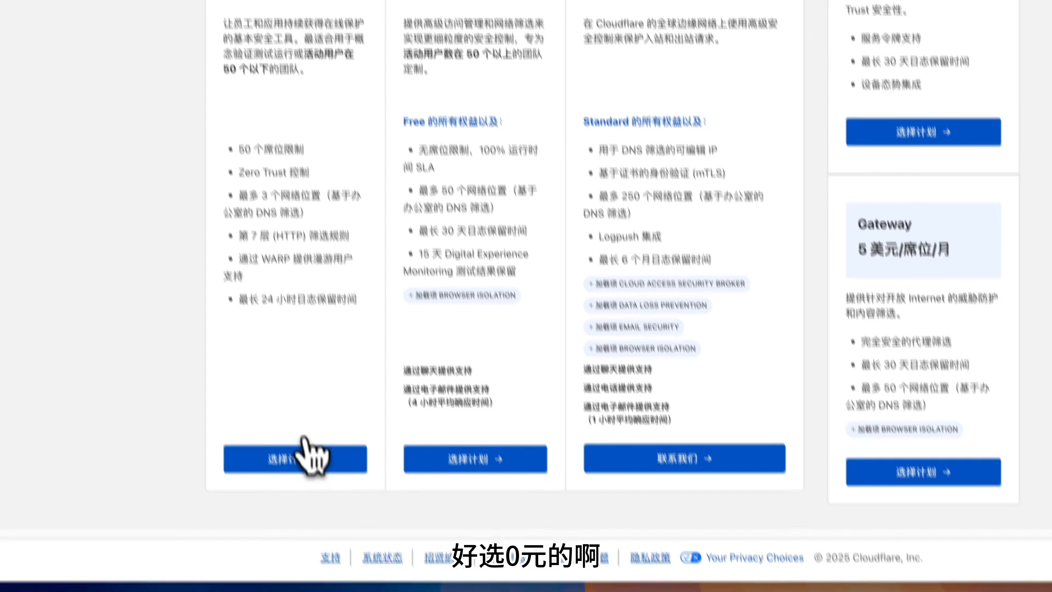
pyautogui.click(307, 453)
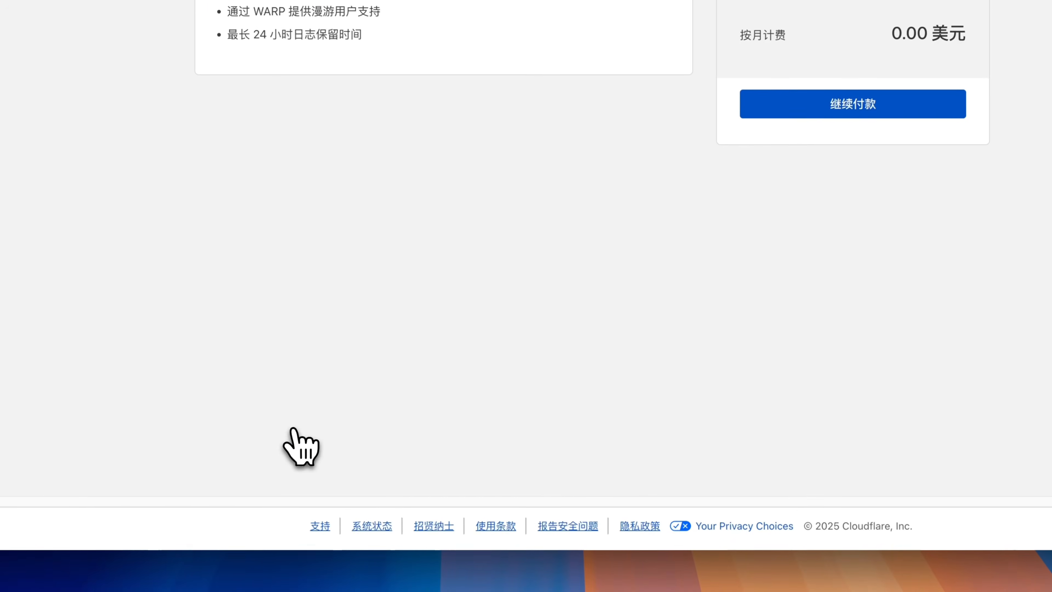
pyautogui.scroll(5, 446, 247)
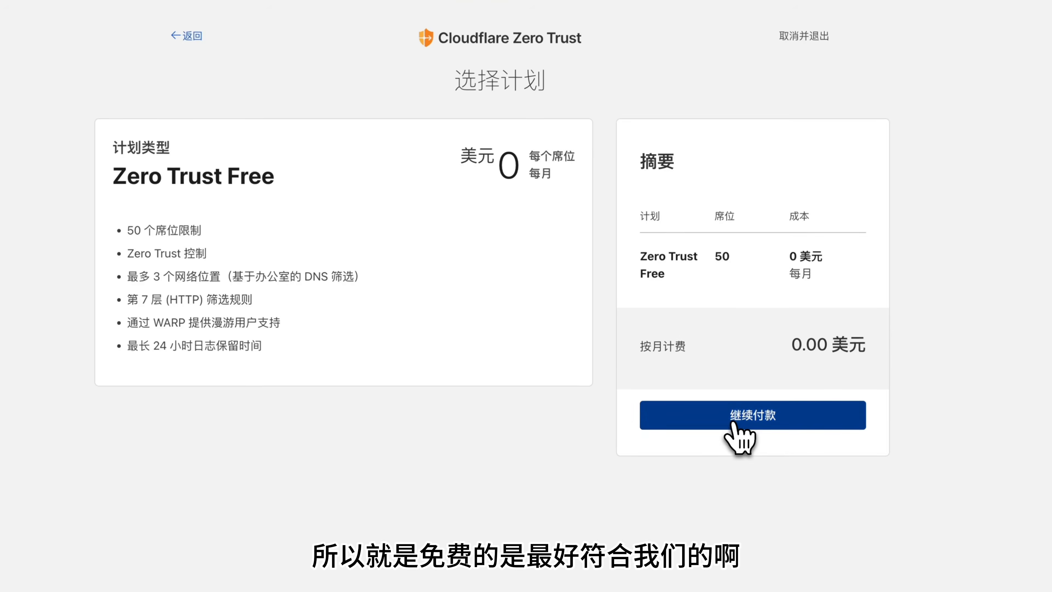
pyautogui.click(784, 268)
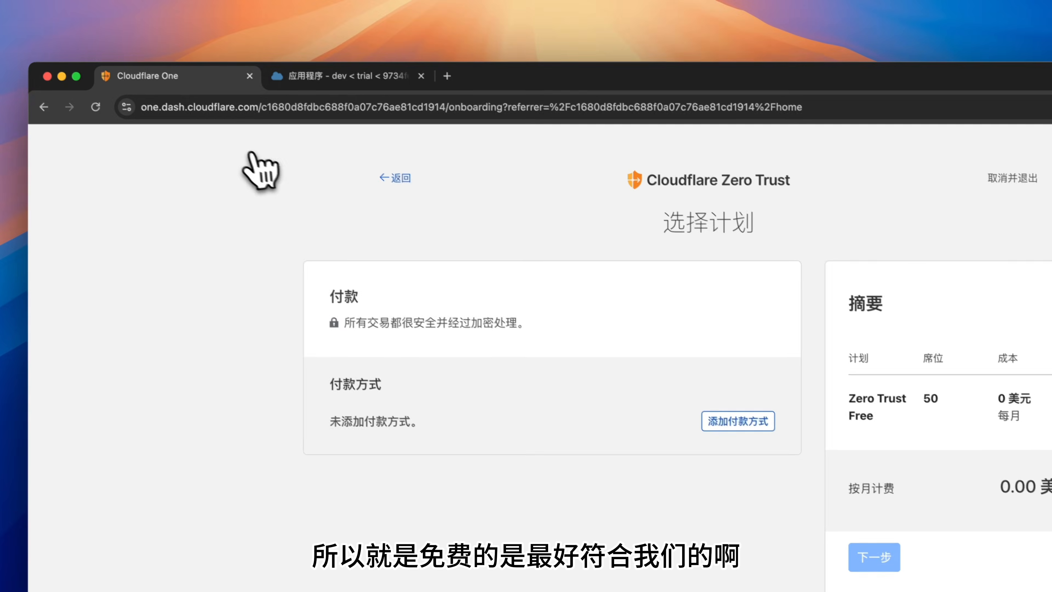
# Leave the payment page by trimming the address to one.dash.cloudflare.com and loading it
pyautogui.click(248, 111)
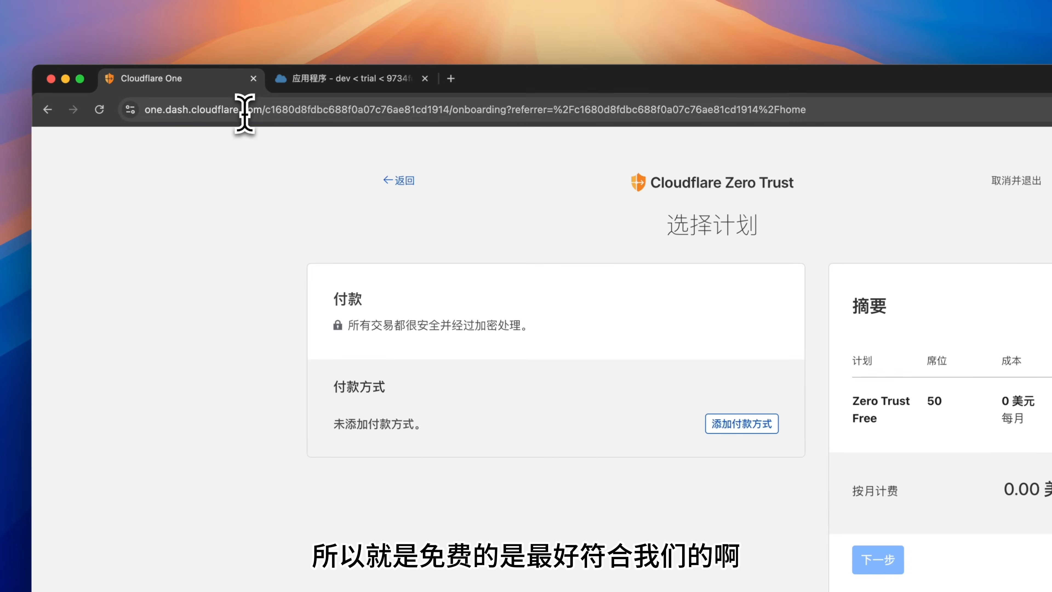
pyautogui.click(267, 111)
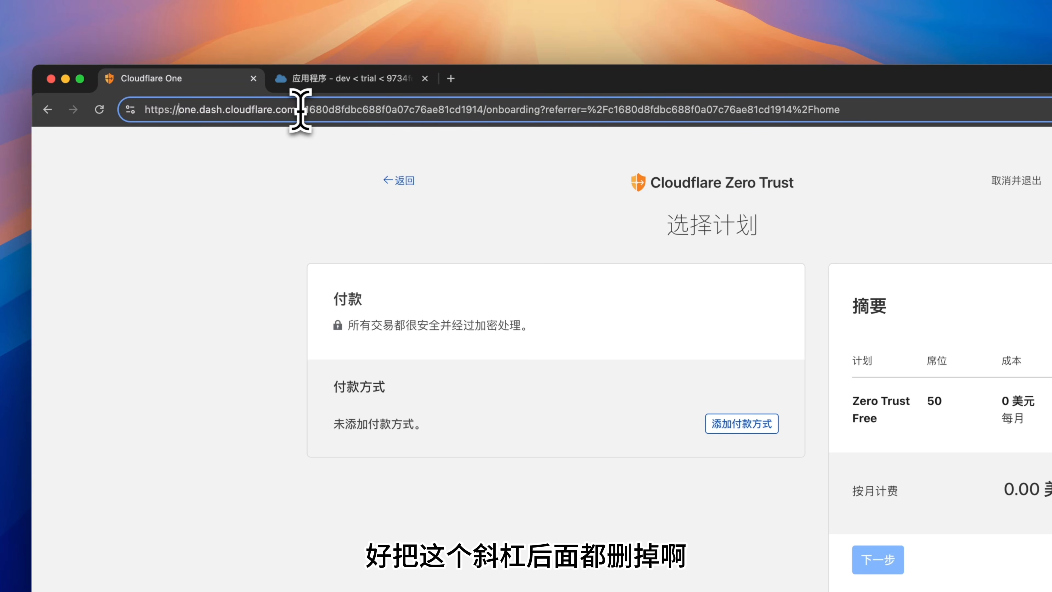
pyautogui.moveTo(305, 110); pyautogui.dragTo(927, 141)
pyautogui.press('BackSpace')
pyautogui.press('BackSpace')
pyautogui.press('Return')
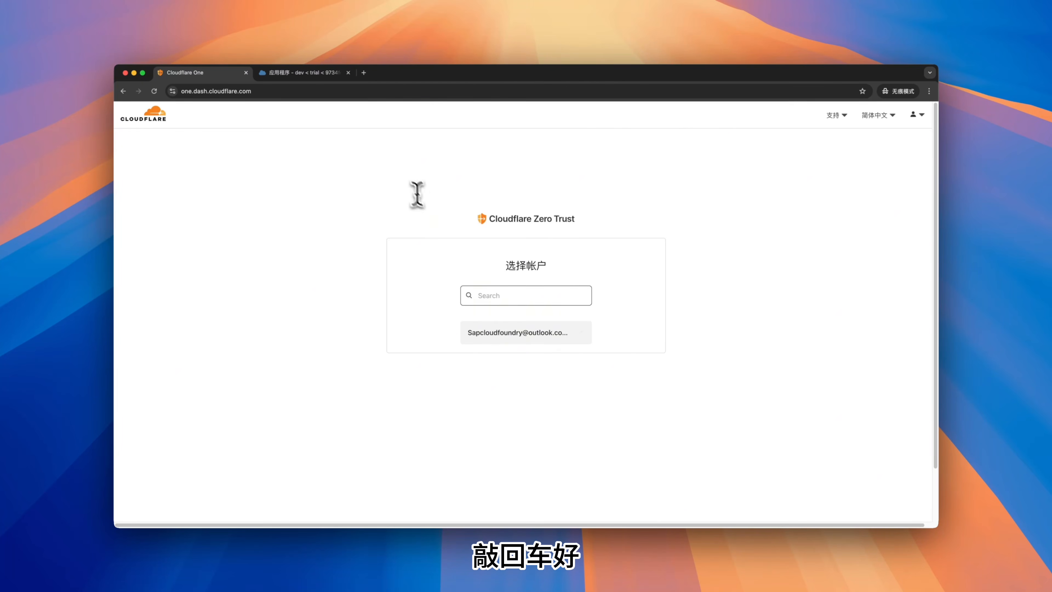
# Return to the Cloudflare account home, reopen Zero Trust and go to the network Tunnels page
pyautogui.click(137, 115)
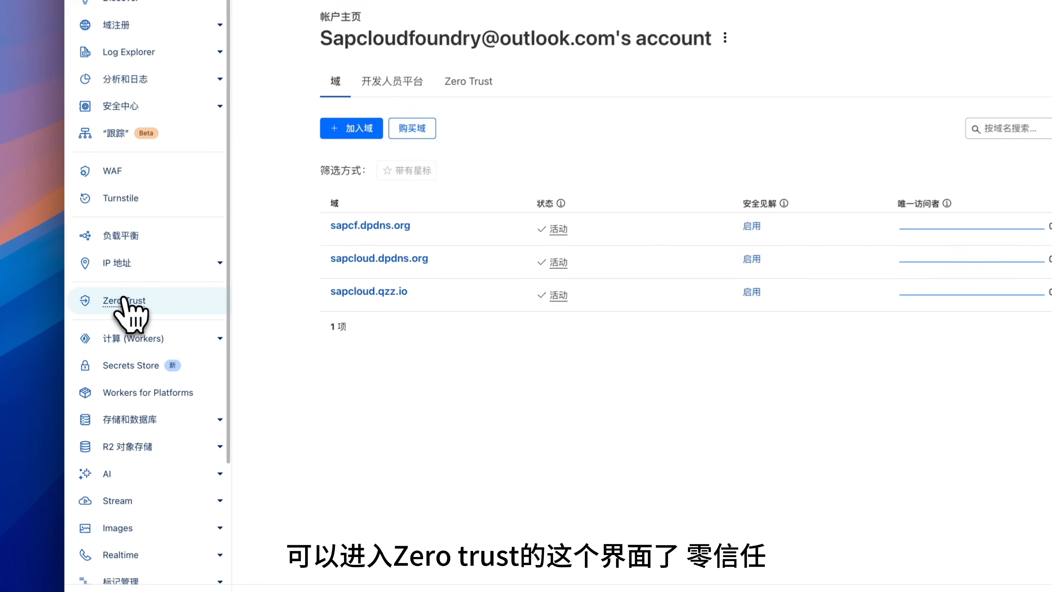
pyautogui.click(125, 301)
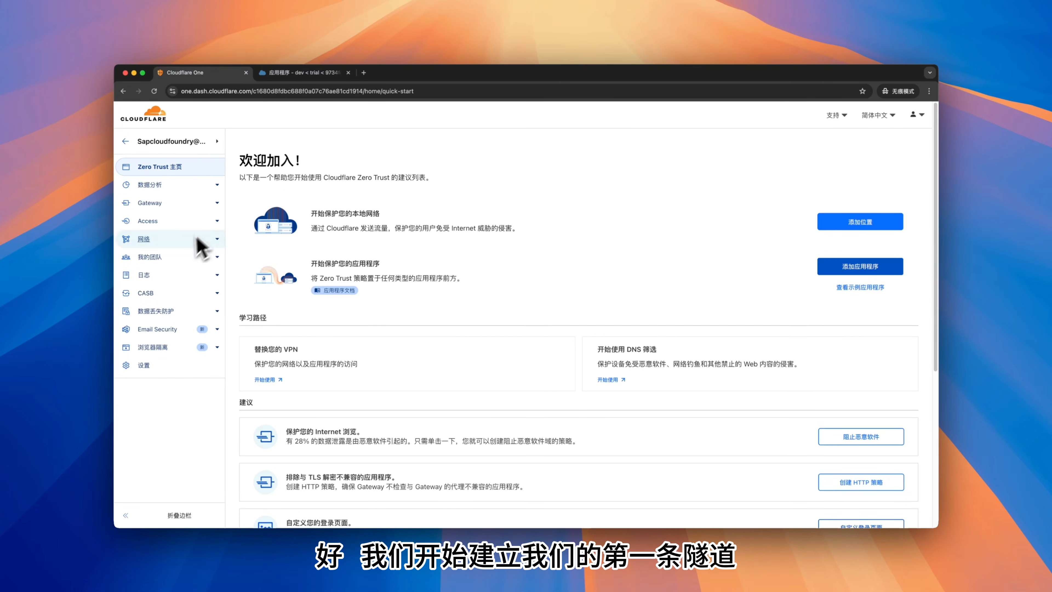
pyautogui.click(218, 240)
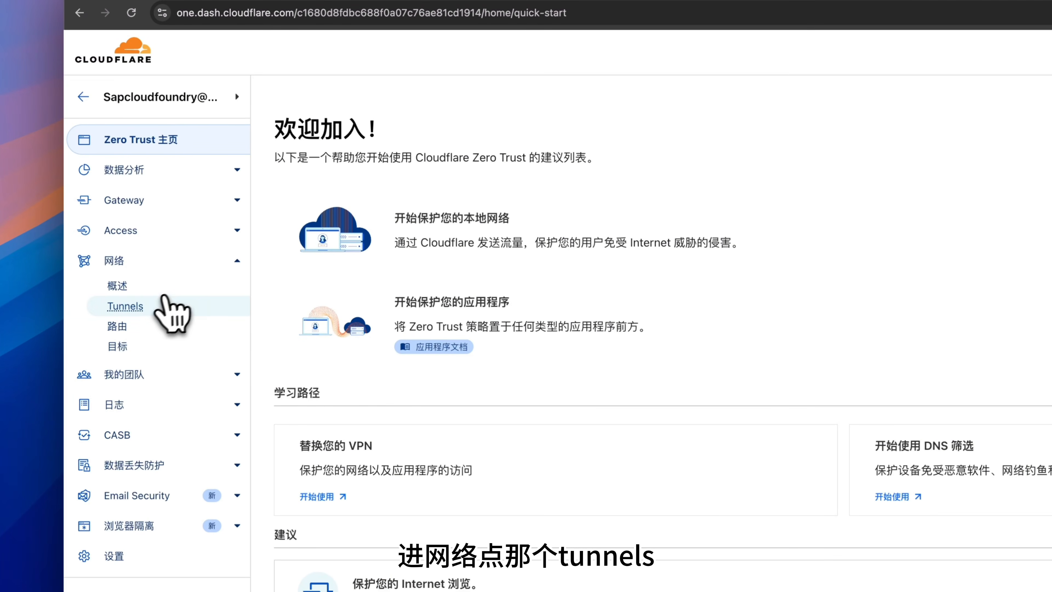
pyautogui.click(147, 308)
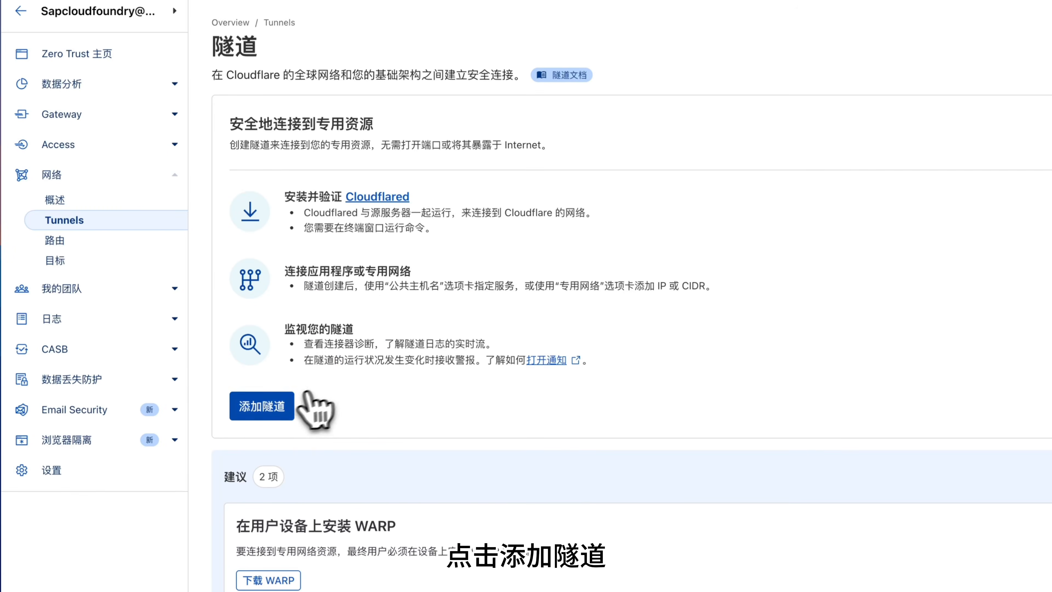
# Add a Cloudflared tunnel named demo and save it
pyautogui.click(274, 408)
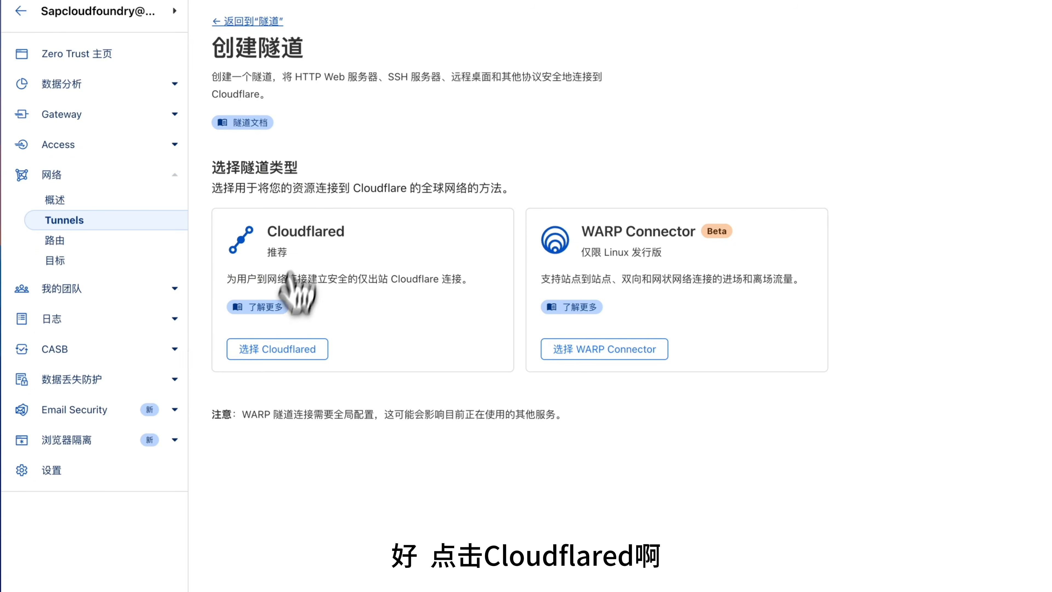
pyautogui.click(275, 350)
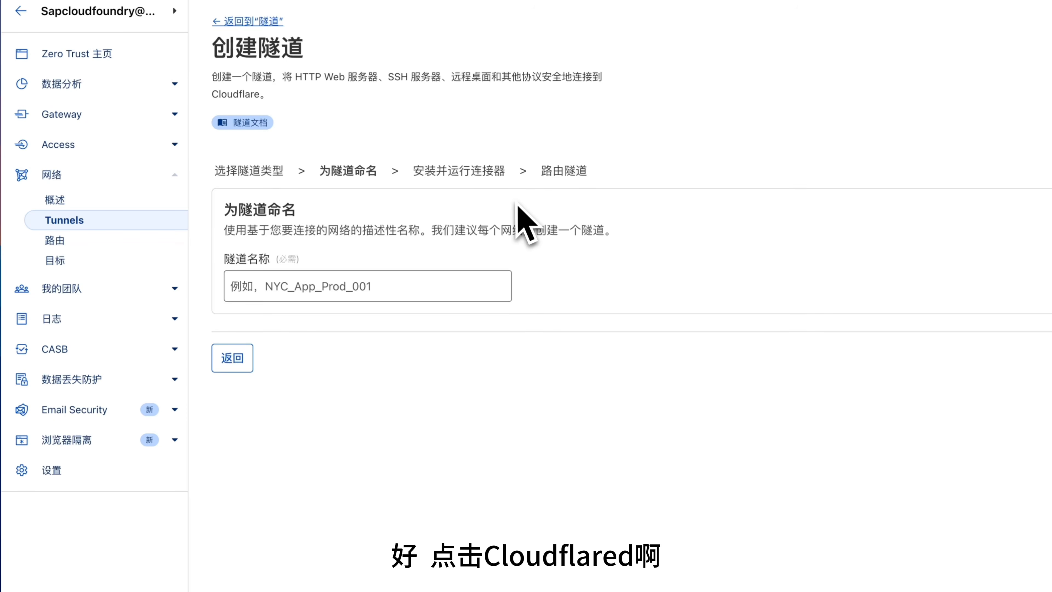
pyautogui.click(340, 281)
pyautogui.write('demo')
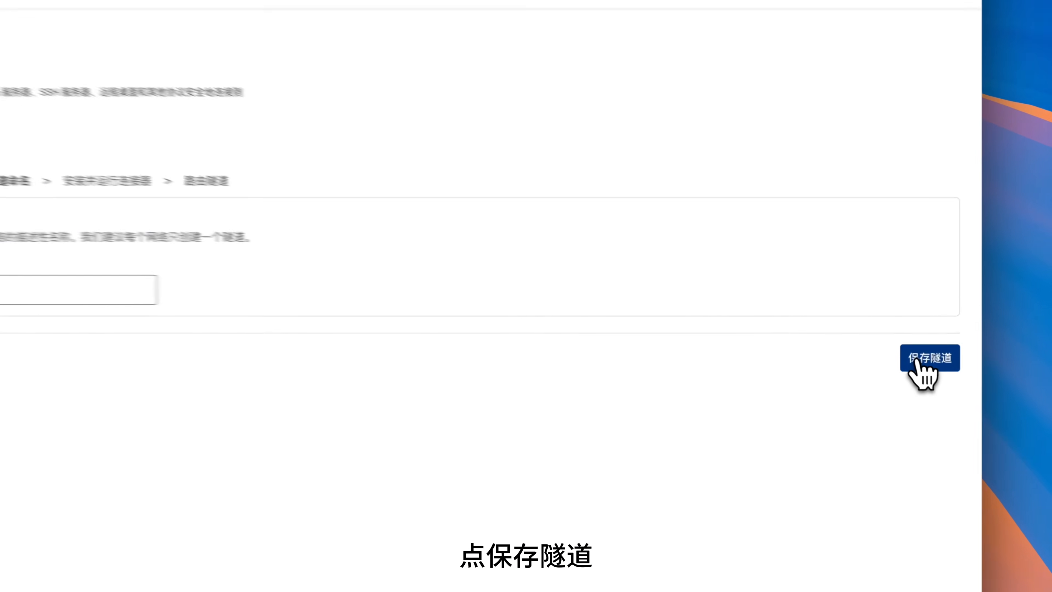
pyautogui.click(897, 350)
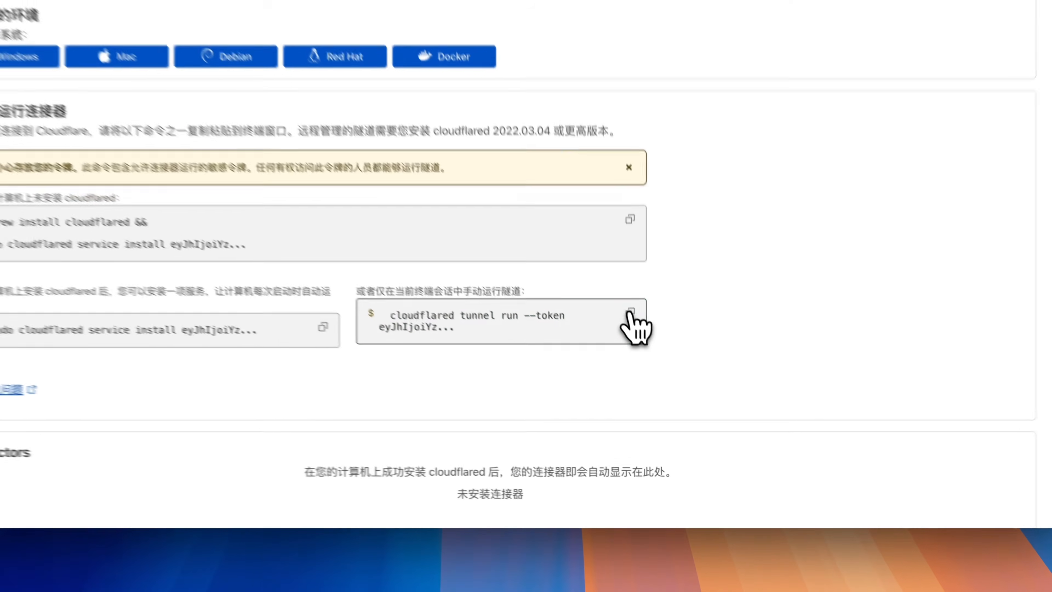
# Copy the command that runs the tunnel manually with its token and paste it into the empty Edit36 document in the text editor
pyautogui.click(665, 394)
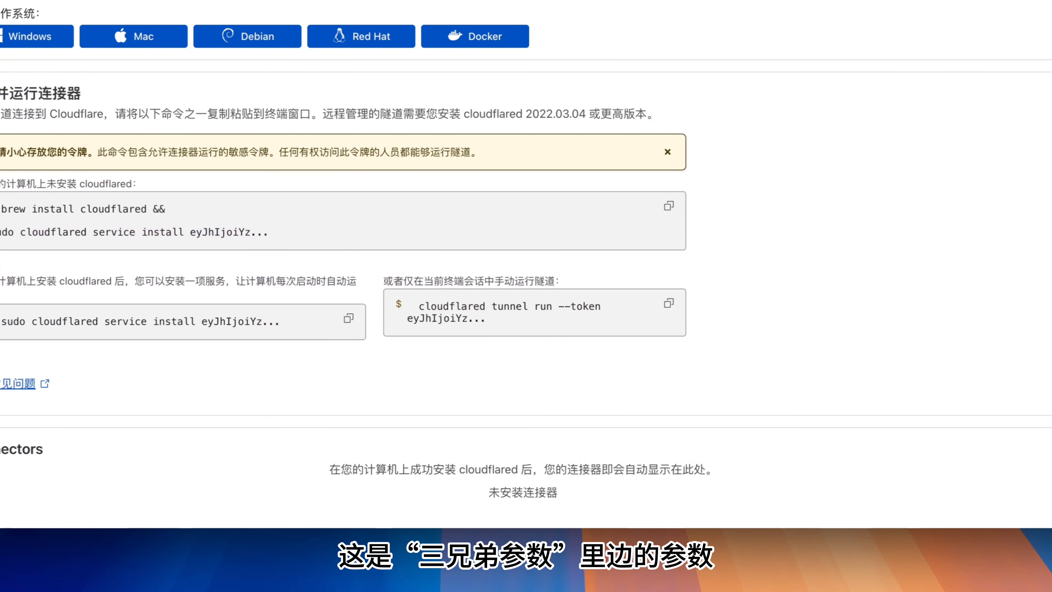
pyautogui.press('super+Tab')
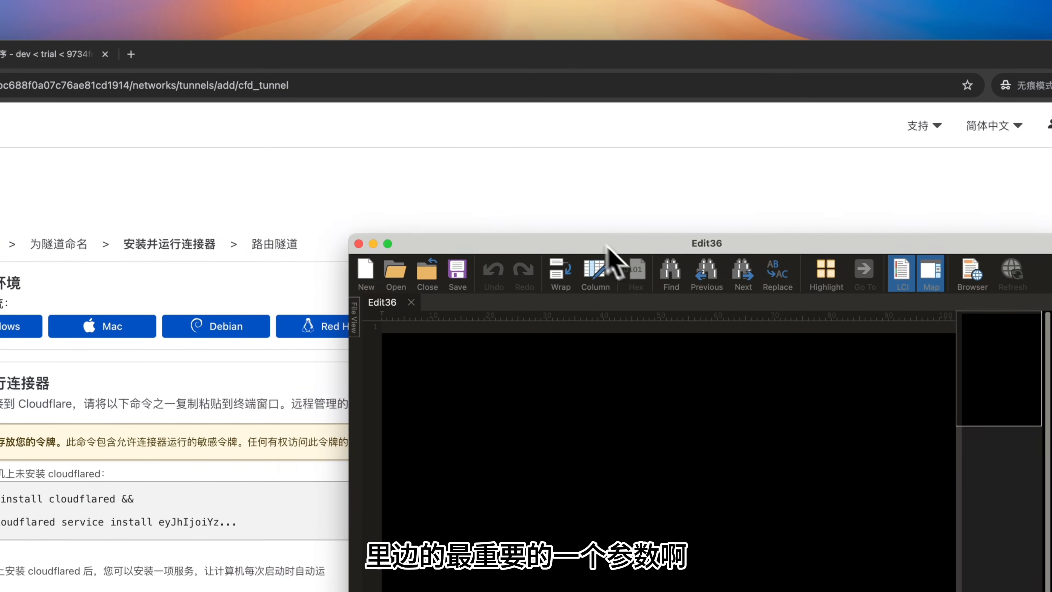
pyautogui.moveTo(607, 245); pyautogui.dragTo(510, 183)
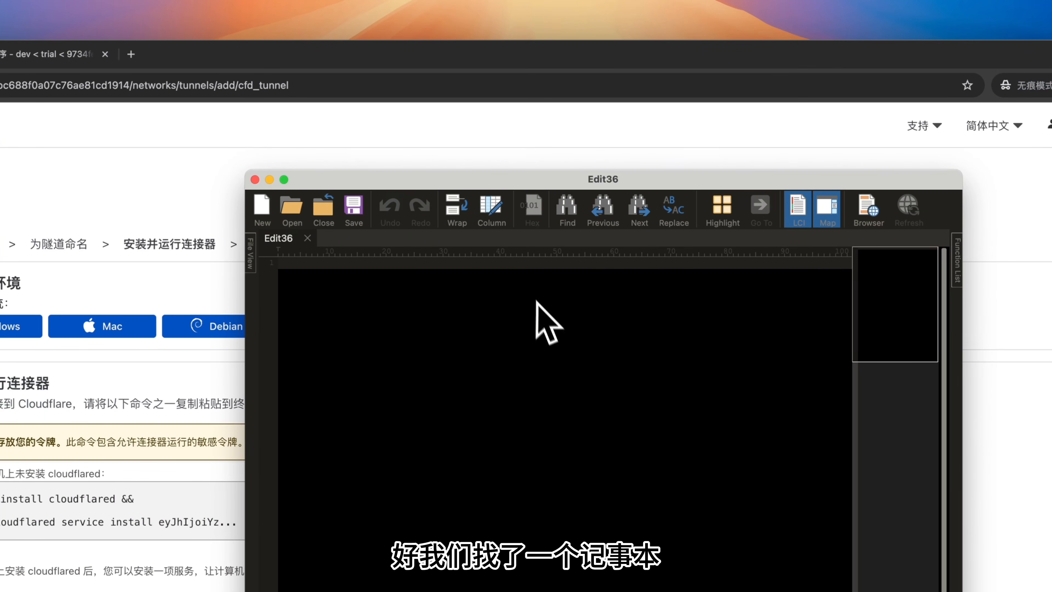
pyautogui.press('super+v')
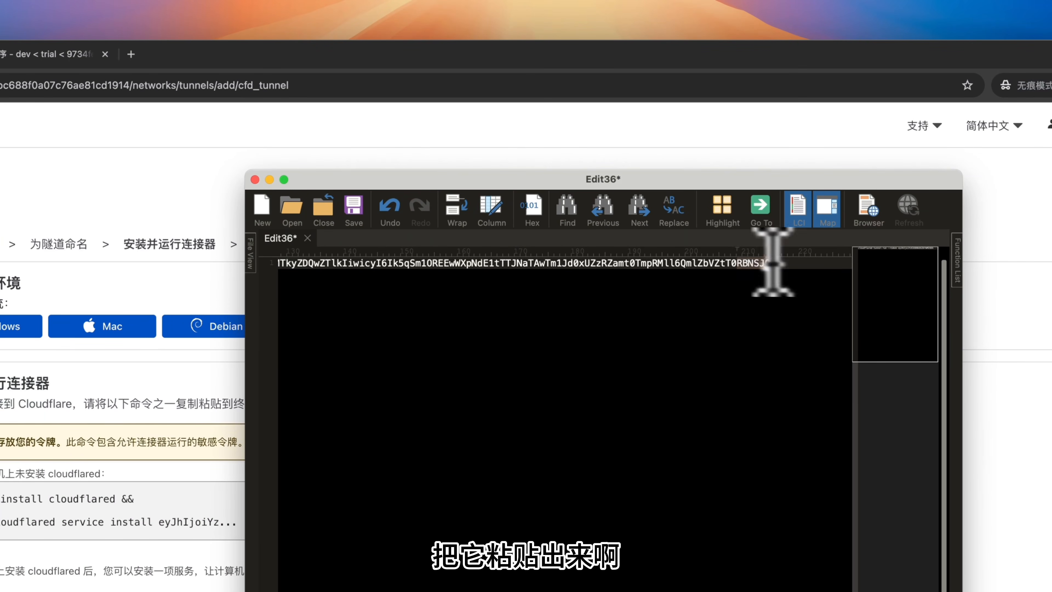
# Copy only the token from the cloudflared run command and paste it on a separate line three lines below
pyautogui.hscroll(-10, 470, 257)
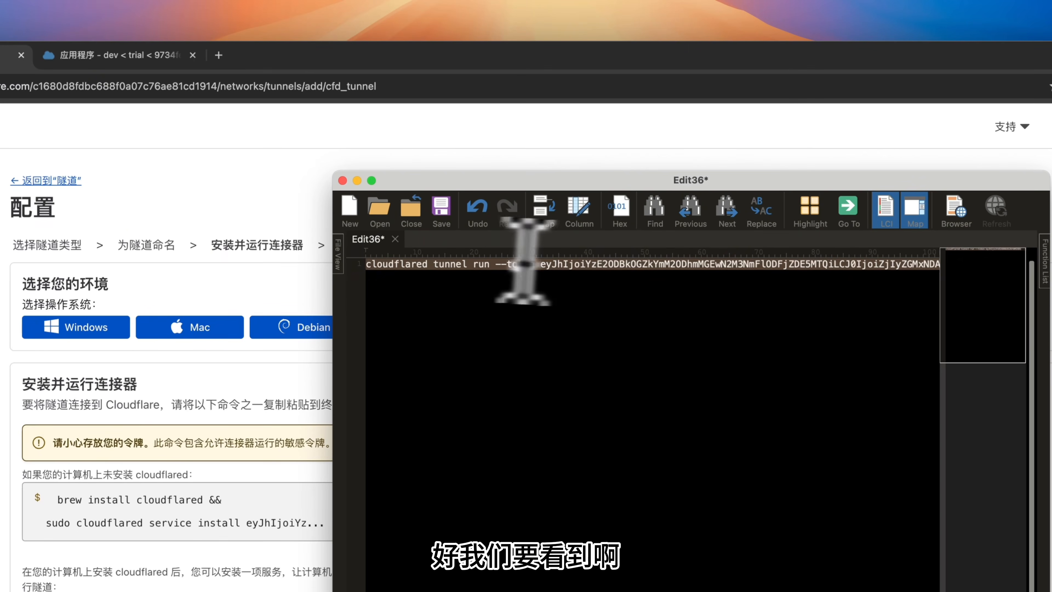
pyautogui.doubleClick(543, 263)
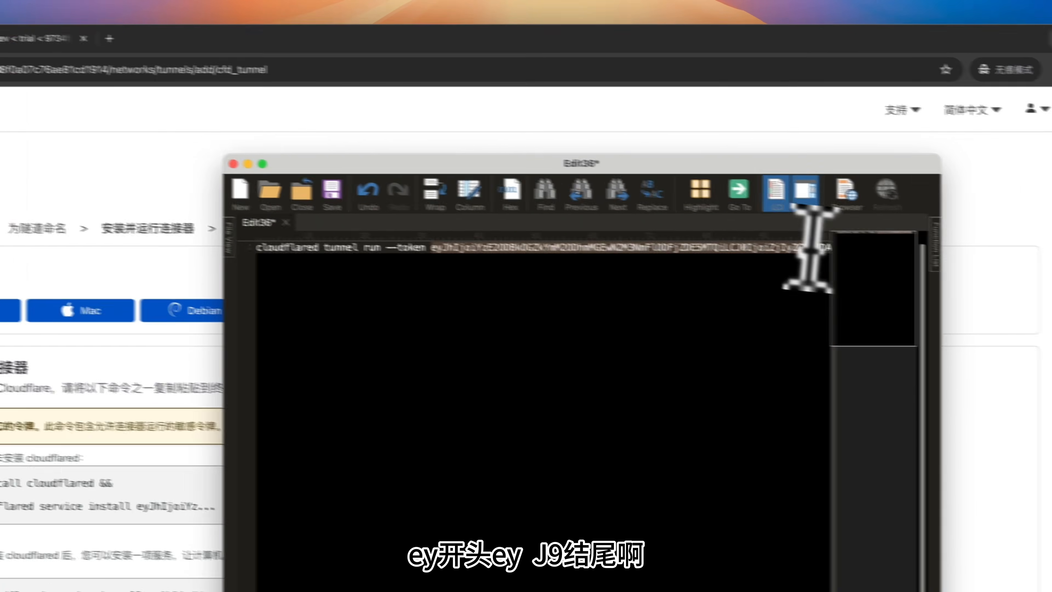
pyautogui.hscroll(10, 810, 249)
pyautogui.press('super+c')
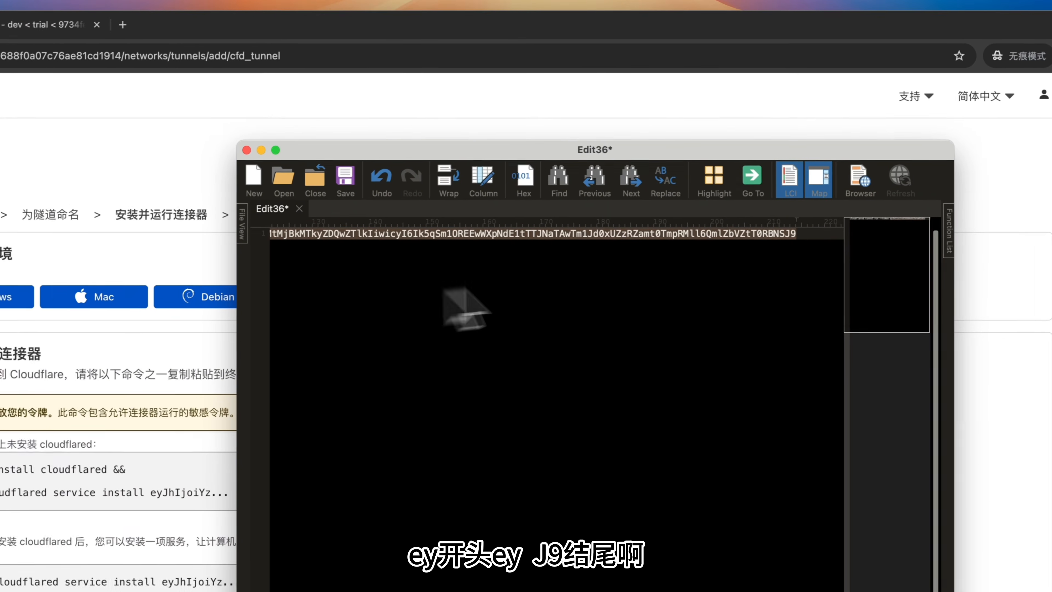
pyautogui.press('Right')
pyautogui.press('Return')
pyautogui.press('Return')
pyautogui.press('Return')
pyautogui.press('super+v')
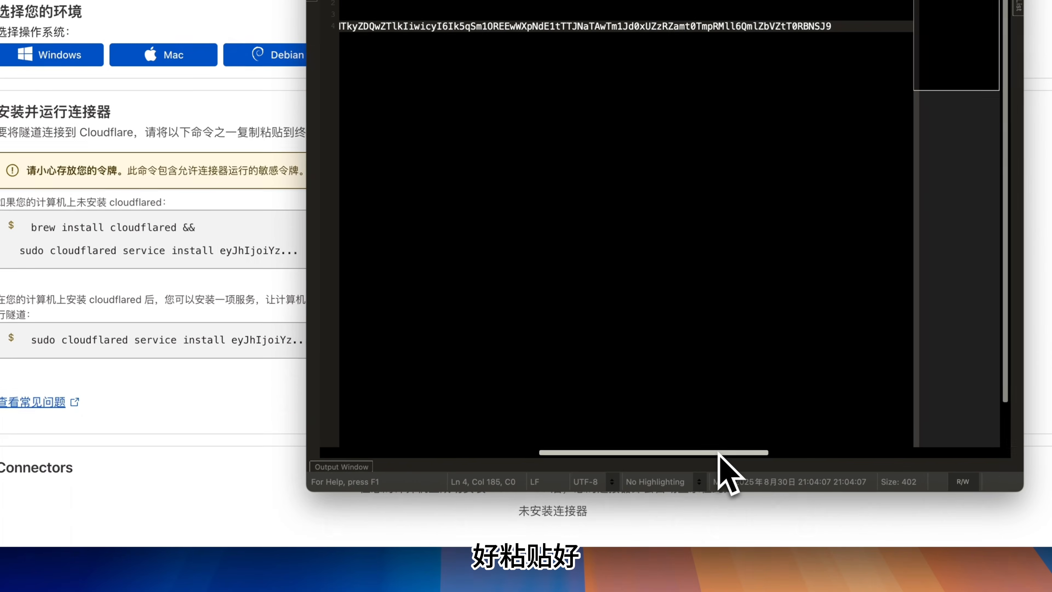
# Examine the beginning and end of the separated token line, and select the whole token
pyautogui.moveTo(727, 470); pyautogui.dragTo(481, 452)
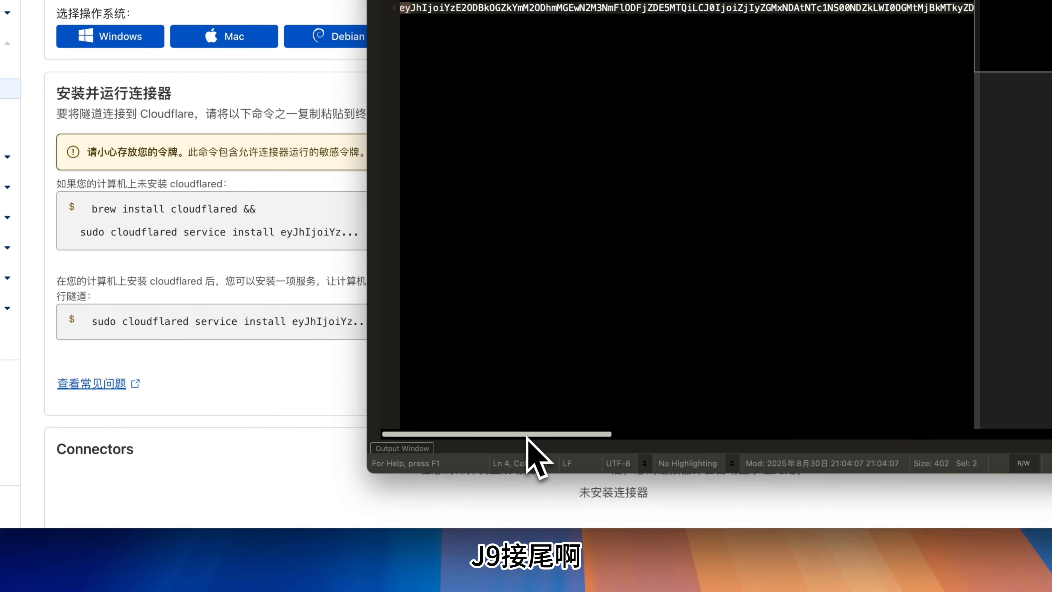
pyautogui.hscroll(3, 538, 434)
pyautogui.hscroll(-3, 555, 431)
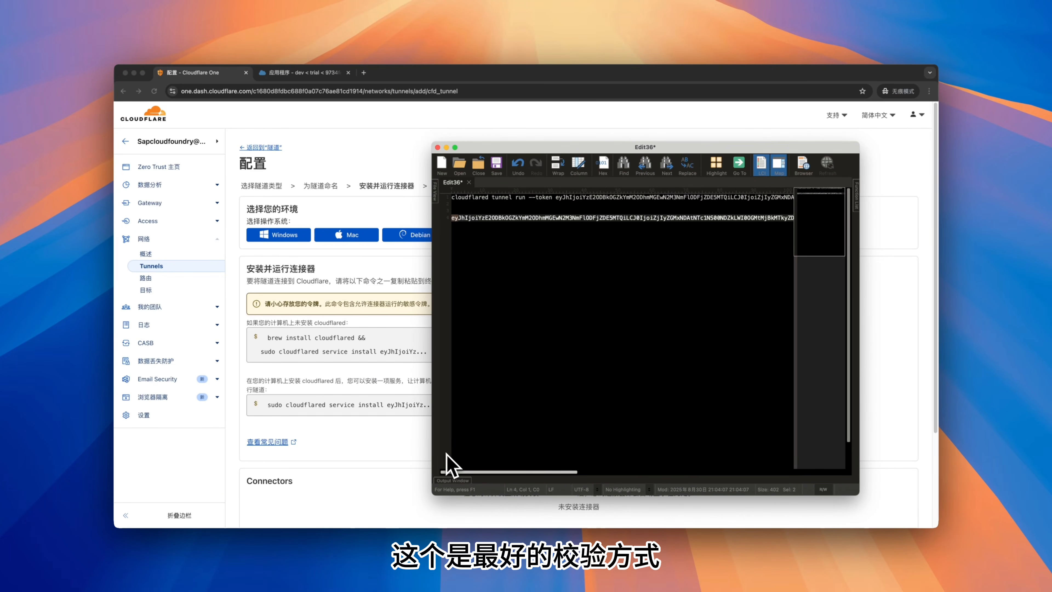
pyautogui.moveTo(452, 471); pyautogui.dragTo(674, 473)
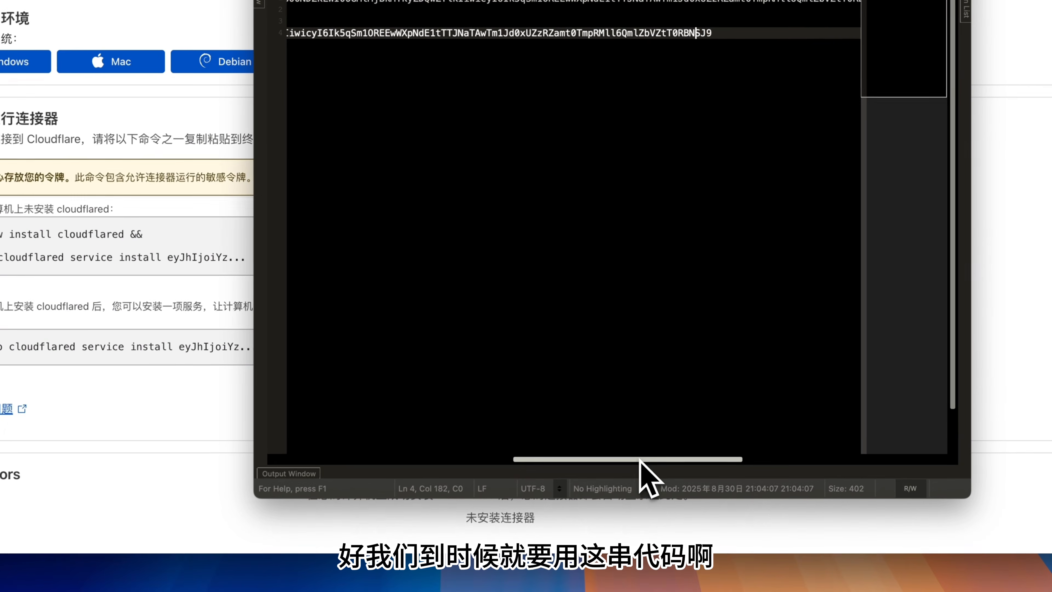
pyautogui.moveTo(570, 591); pyautogui.dragTo(422, 591)
pyautogui.moveTo(484, 440); pyautogui.dragTo(659, 440)
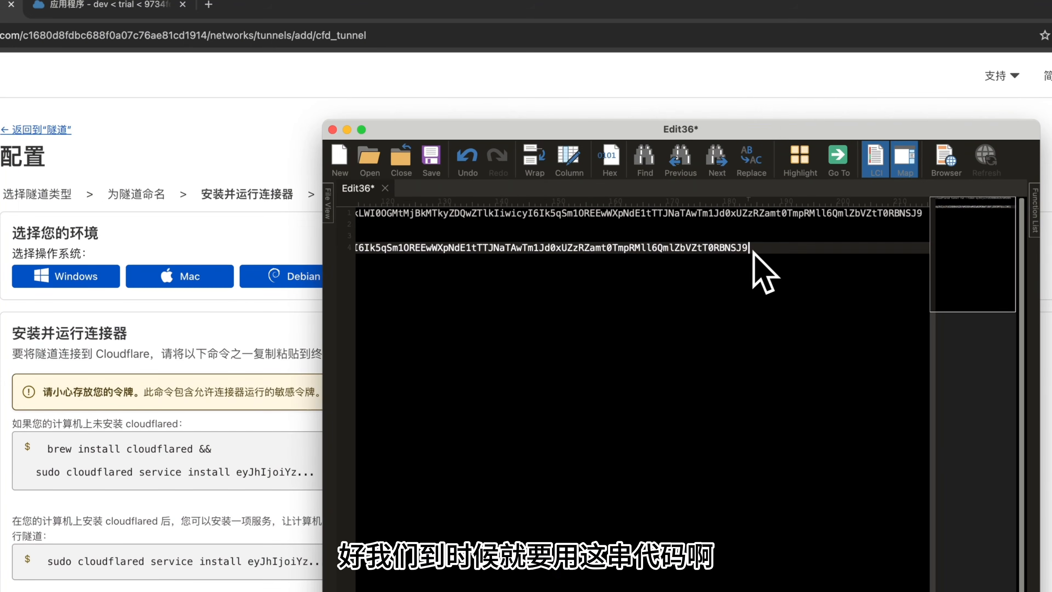
pyautogui.moveTo(683, 34); pyautogui.dragTo(497, 29)
pyautogui.moveTo(563, 244); pyautogui.dragTo(346, 246)
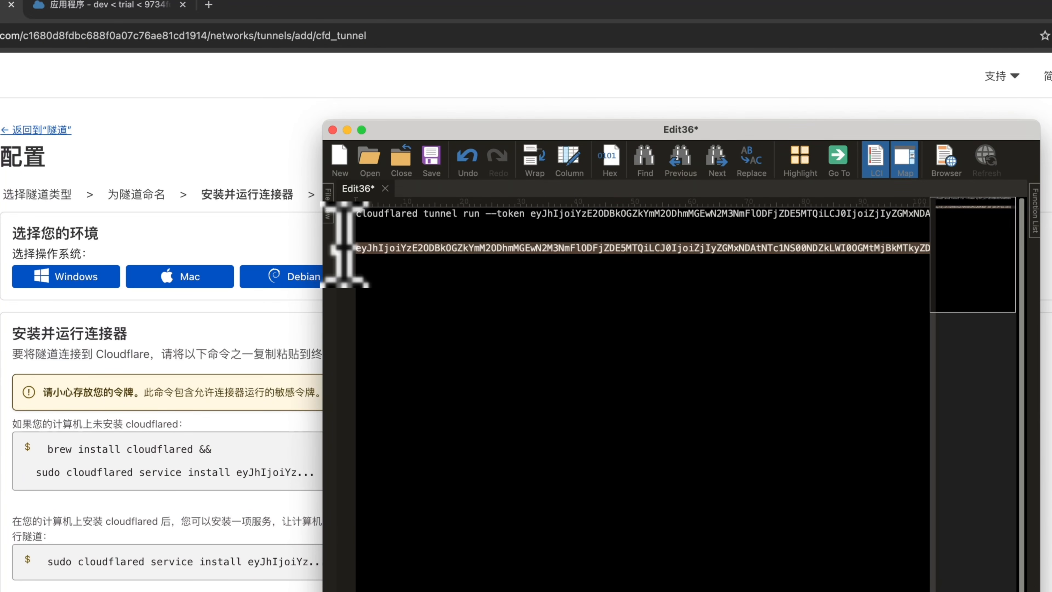
# Return to the Cloudflare tunnel setup and continue from connector installation to traffic routing
pyautogui.click(347, 130)
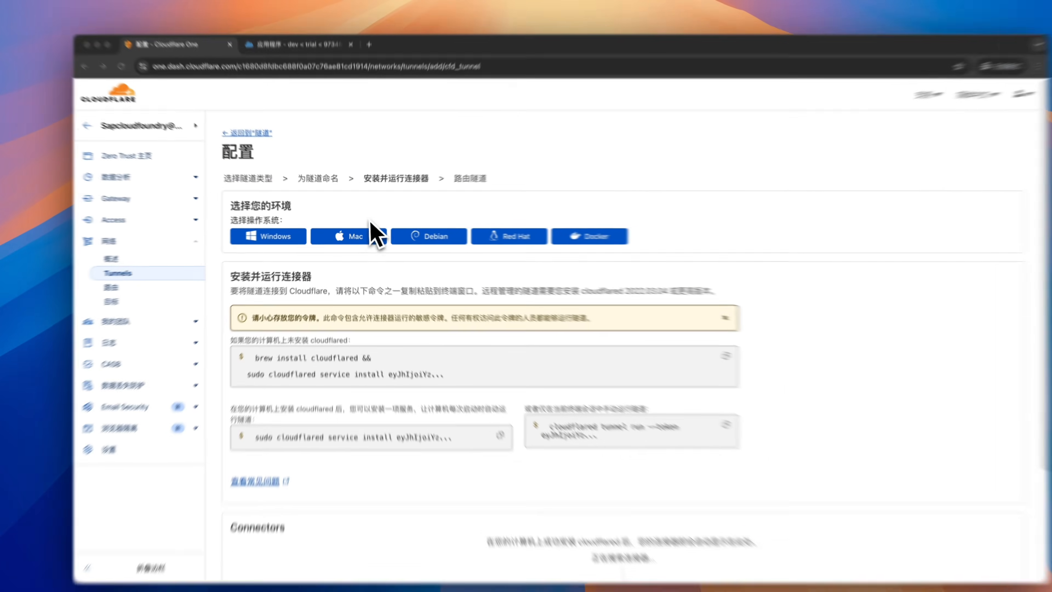
pyautogui.scroll(-3, 376, 358)
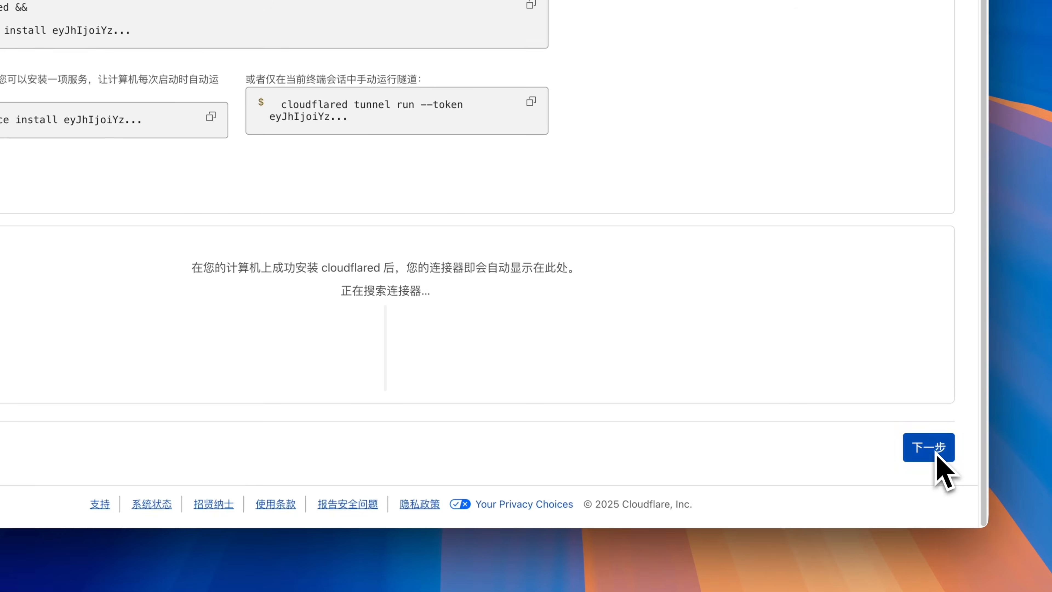
pyautogui.click(935, 453)
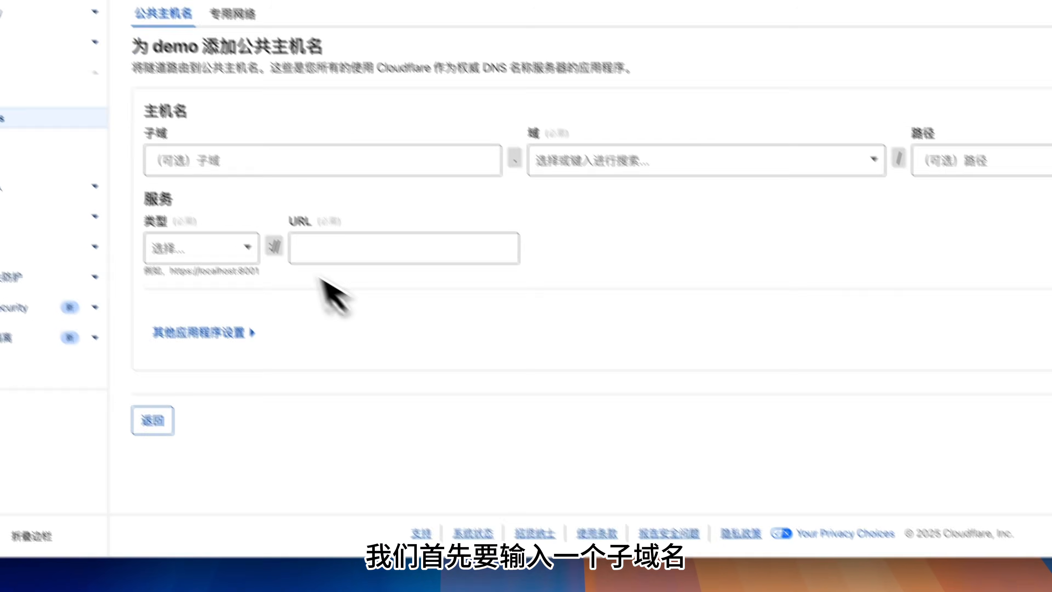
# Set the tunnel's public hostname to the subdomain demo on the domain sapcloud.qzz.io
pyautogui.click(256, 277)
pyautogui.write('demo')
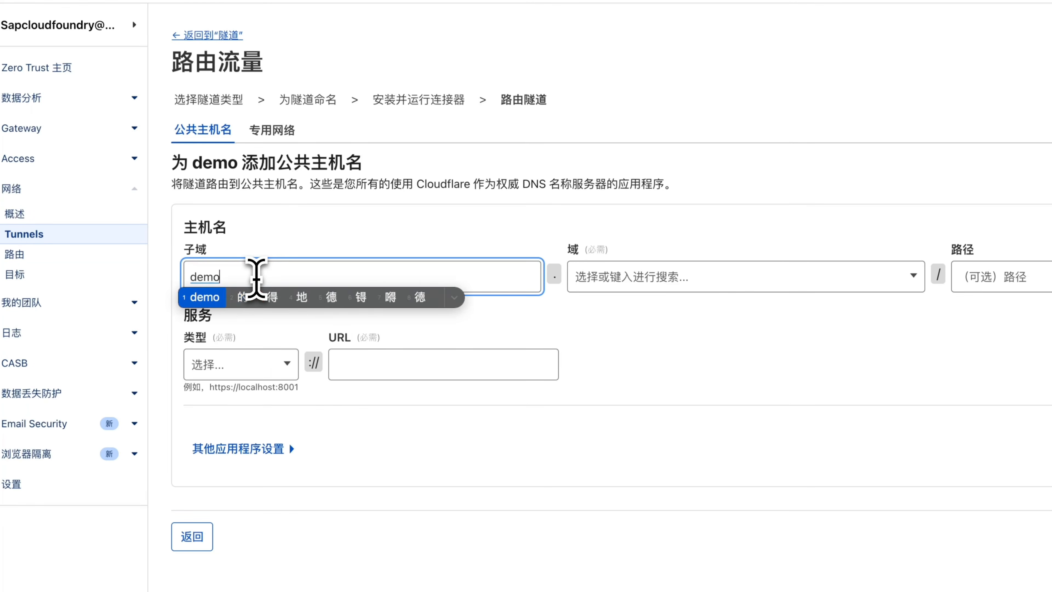
pyautogui.press('Return')
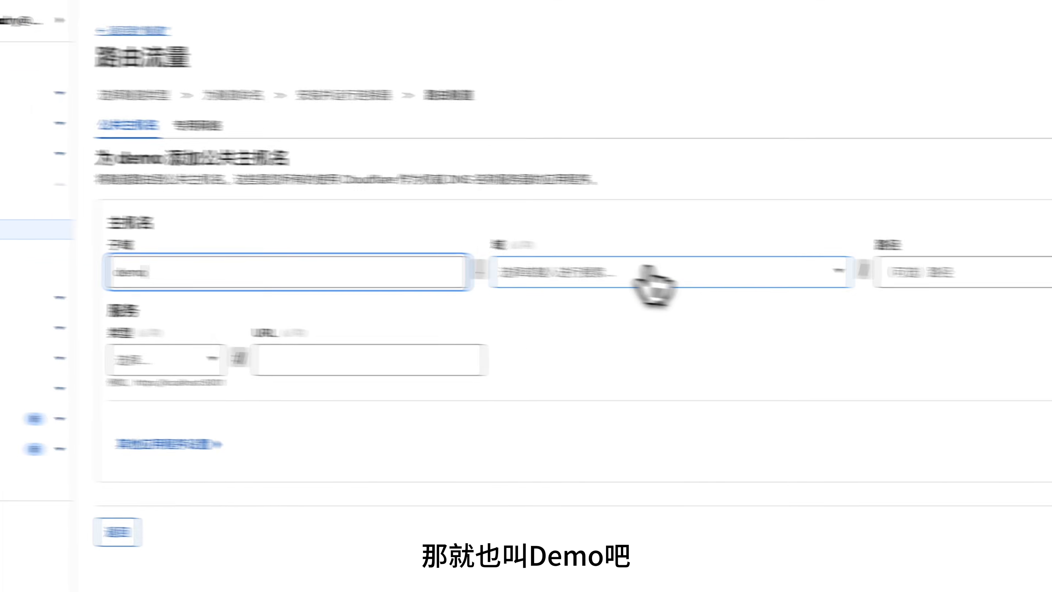
pyautogui.click(752, 267)
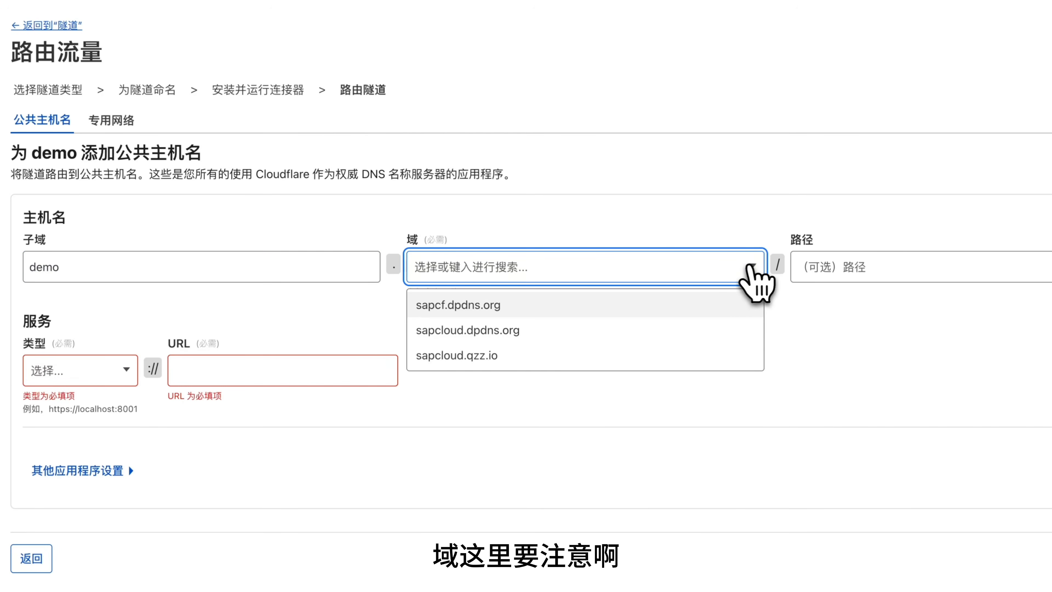
pyautogui.click(495, 355)
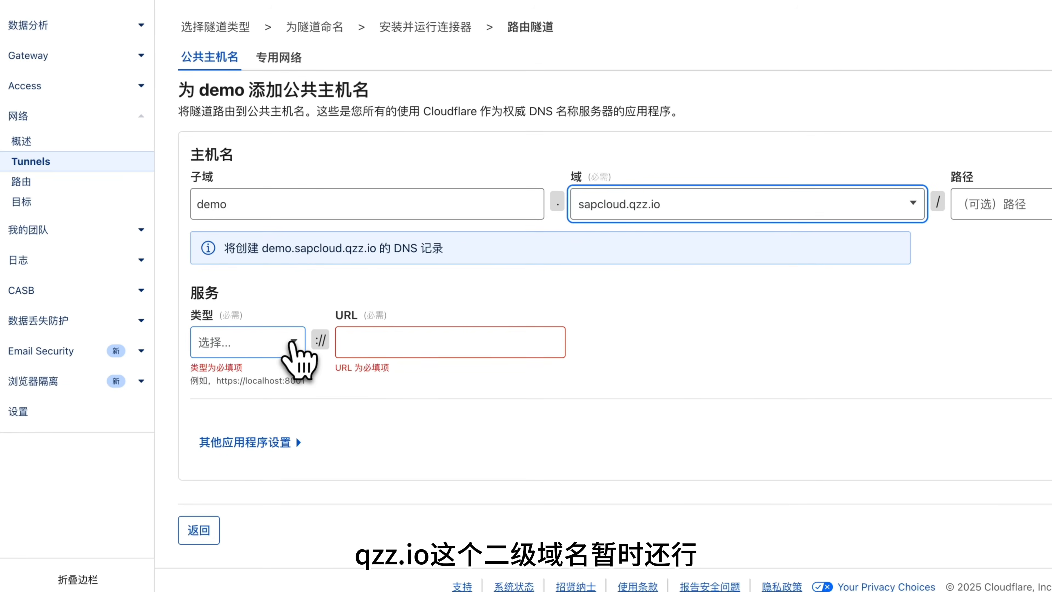
# Set the service to HTTP at 127.0.0.1:10086 and complete the tunnel setup
pyautogui.click(292, 344)
pyautogui.click(270, 394)
pyautogui.click(417, 346)
pyautogui.write('127.0.0.1:10086')
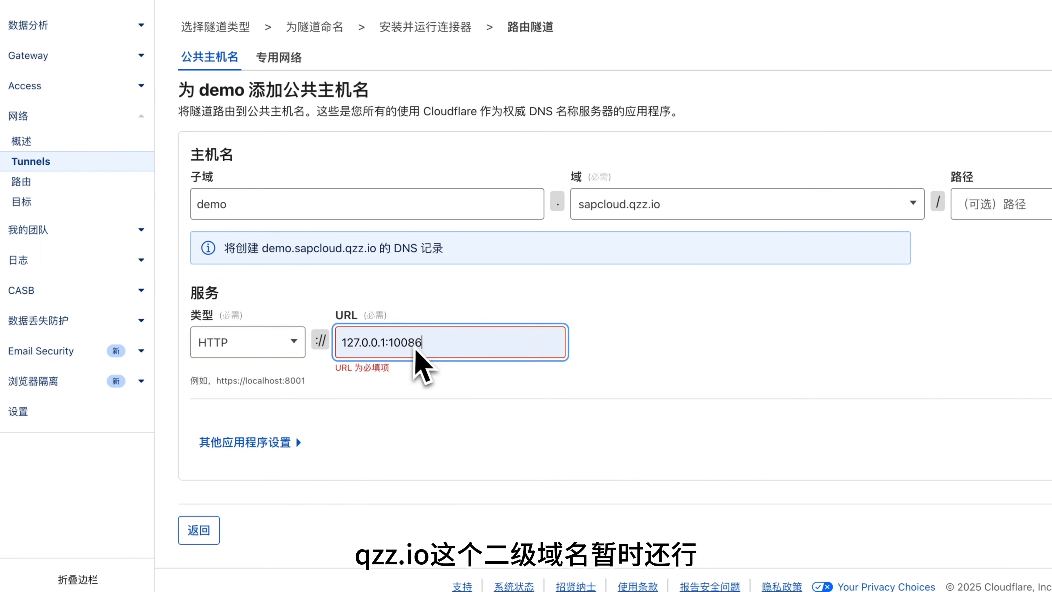
pyautogui.click(710, 354)
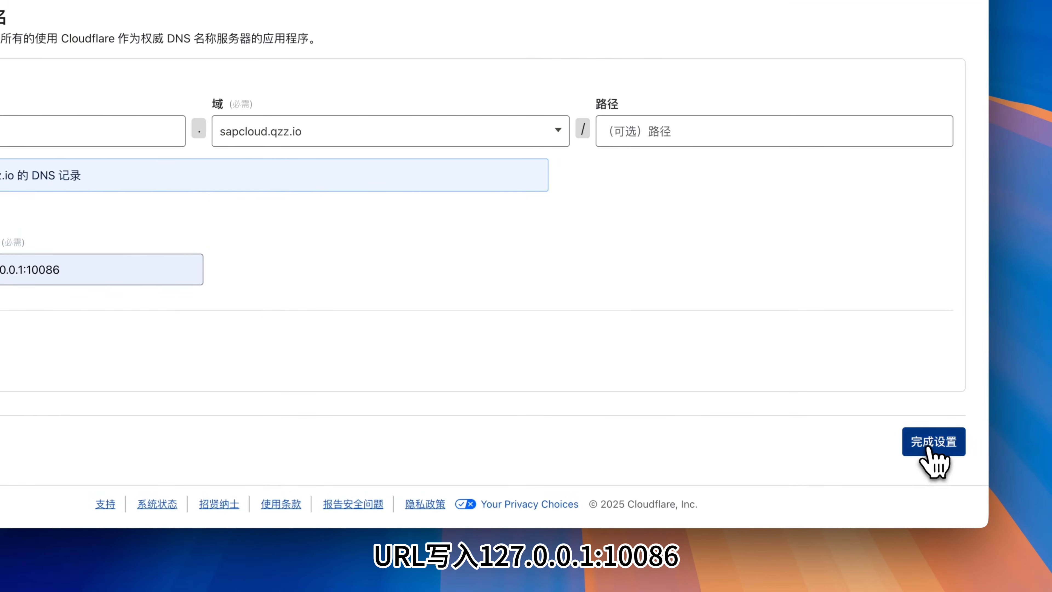
pyautogui.click(928, 449)
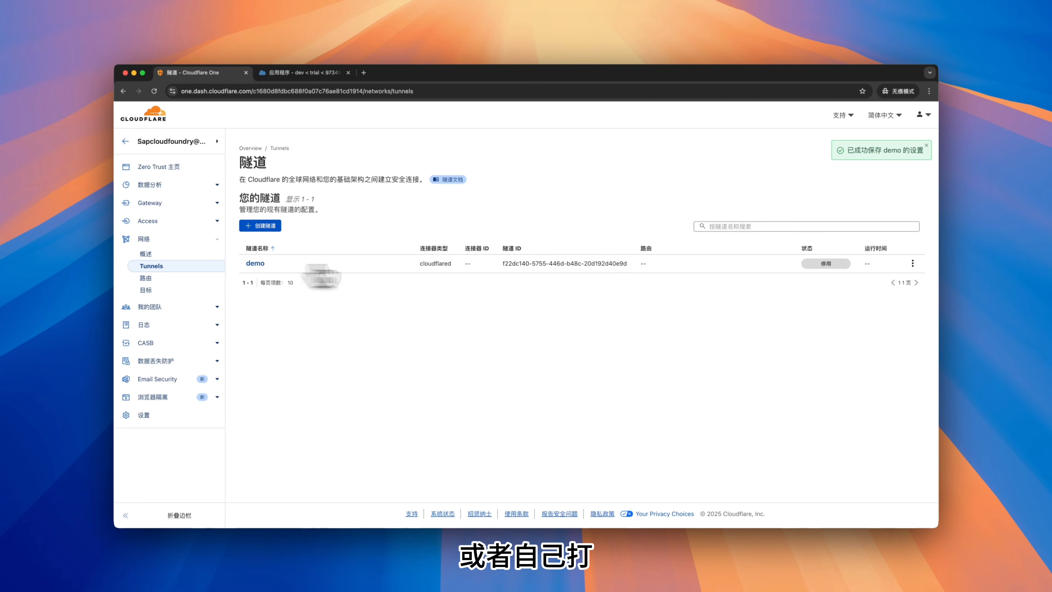
# Open the demo tunnel's configuration and review its overview, public hostname and service address
pyautogui.click(913, 264)
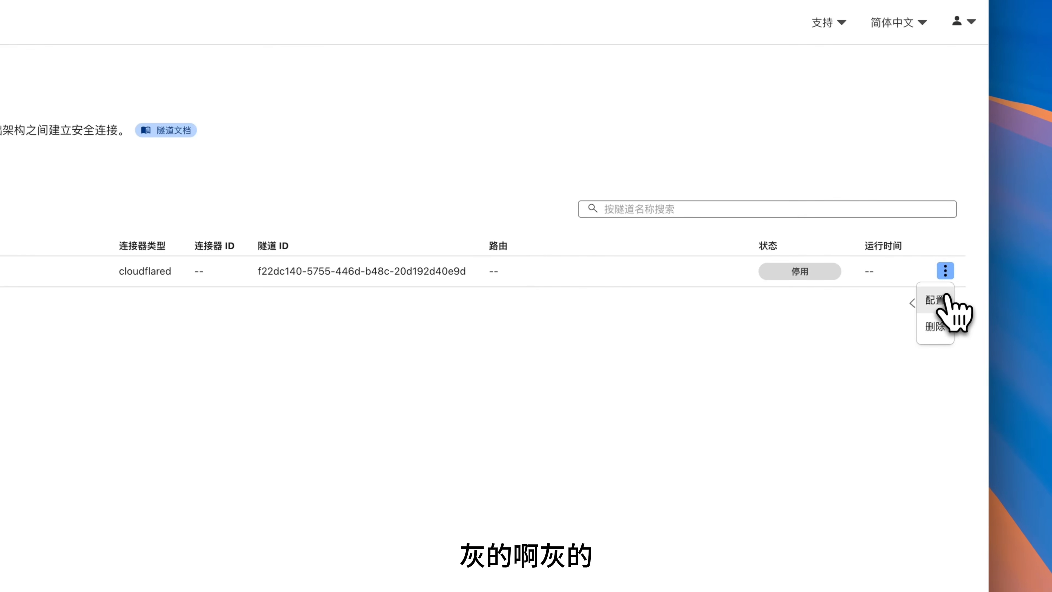
pyautogui.click(914, 277)
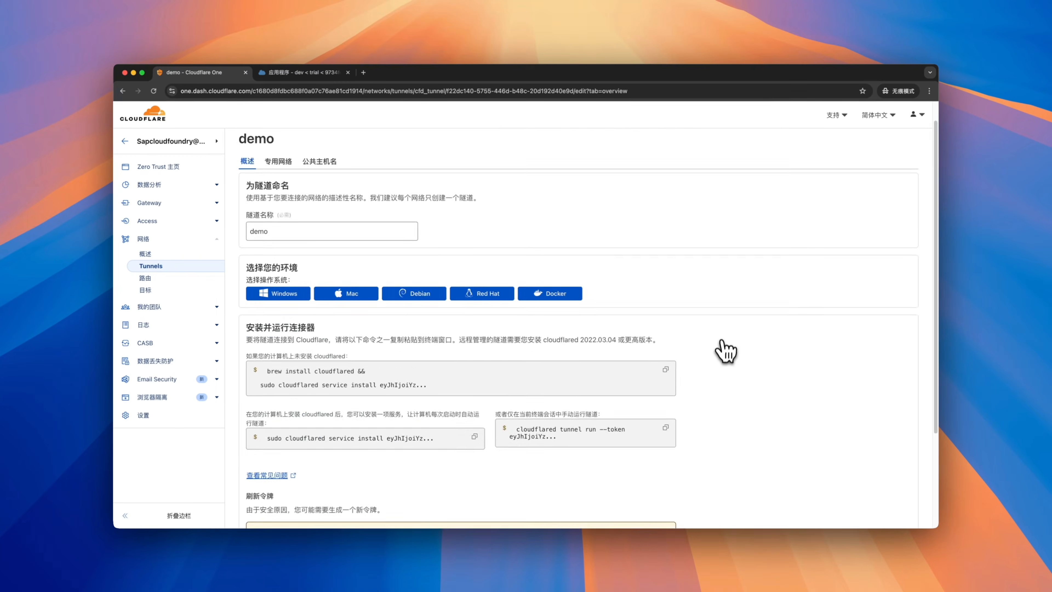
pyautogui.scroll(-3, 721, 352)
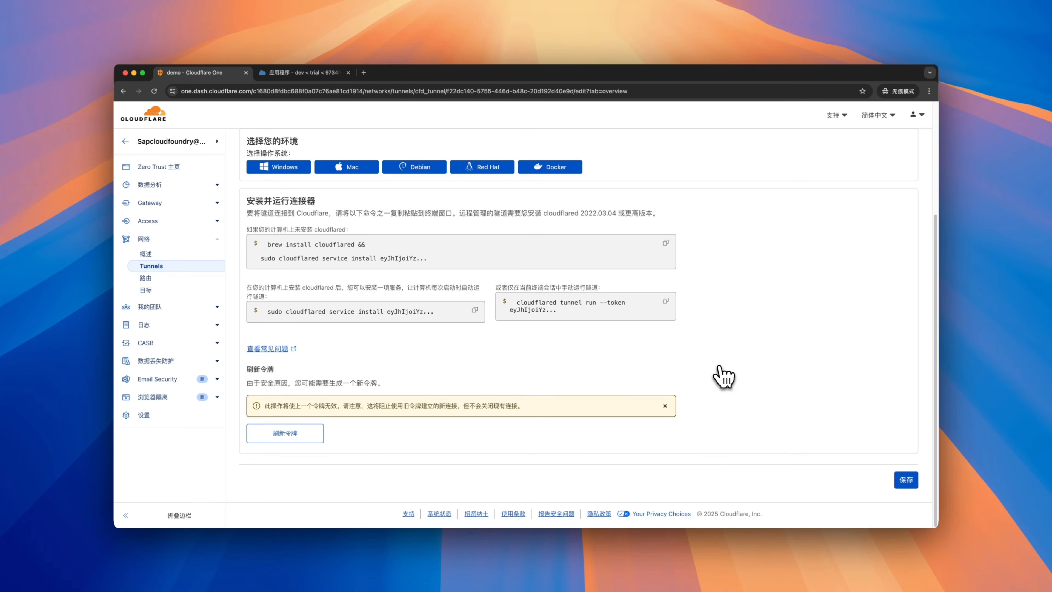
pyautogui.scroll(3, 849, 464)
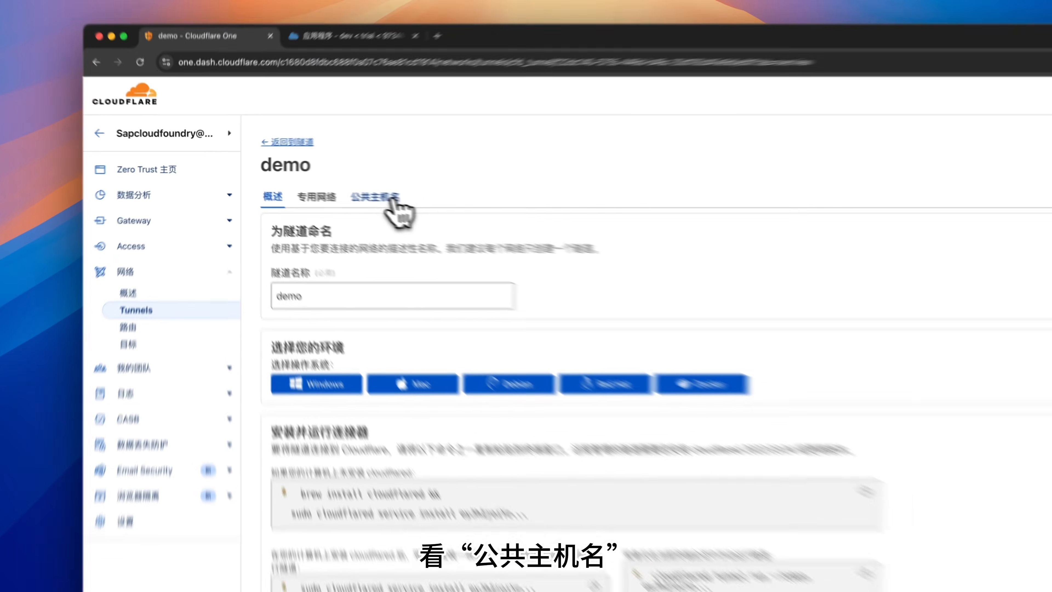
pyautogui.click(320, 186)
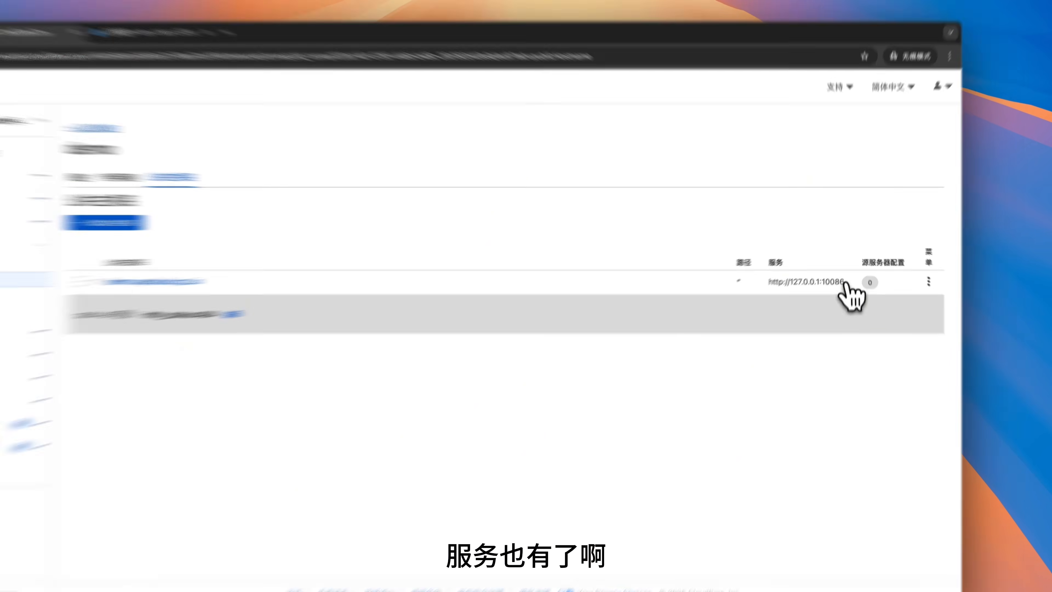
pyautogui.moveTo(848, 268); pyautogui.dragTo(780, 271)
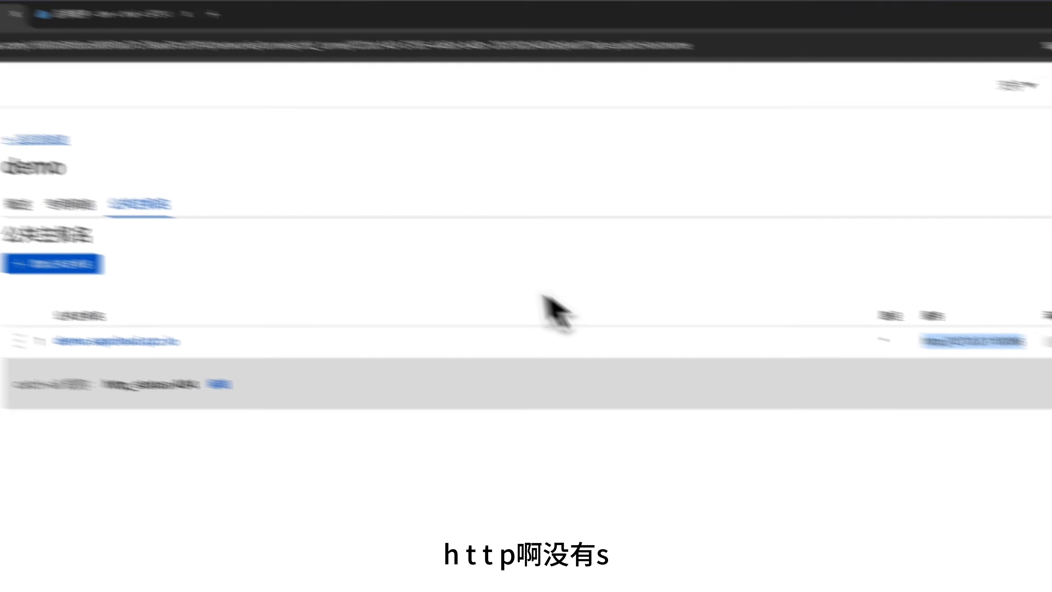
pyautogui.click(38, 139)
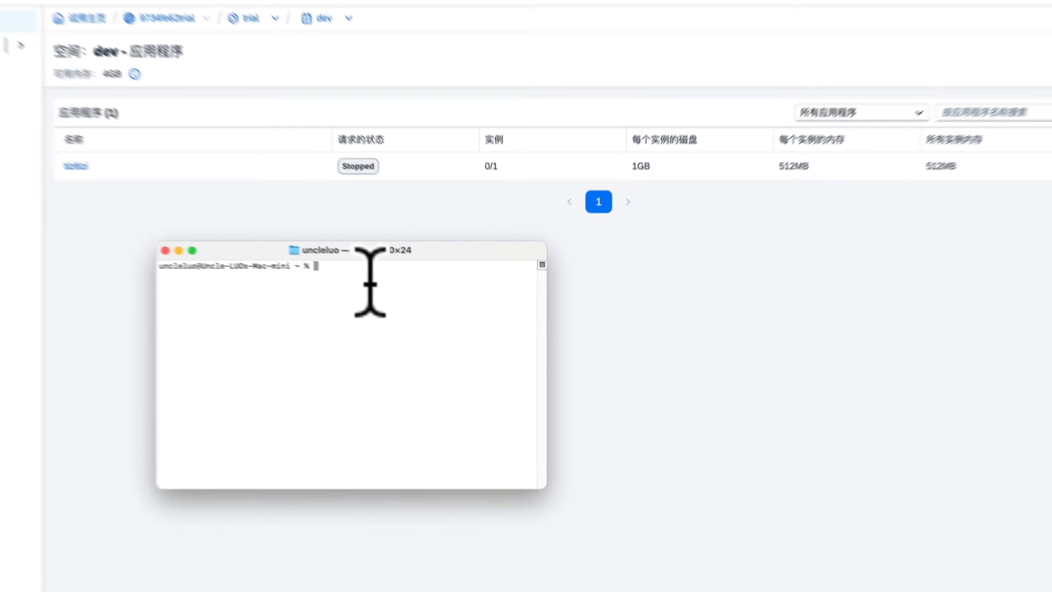
pyautogui.rightClick(434, 304)
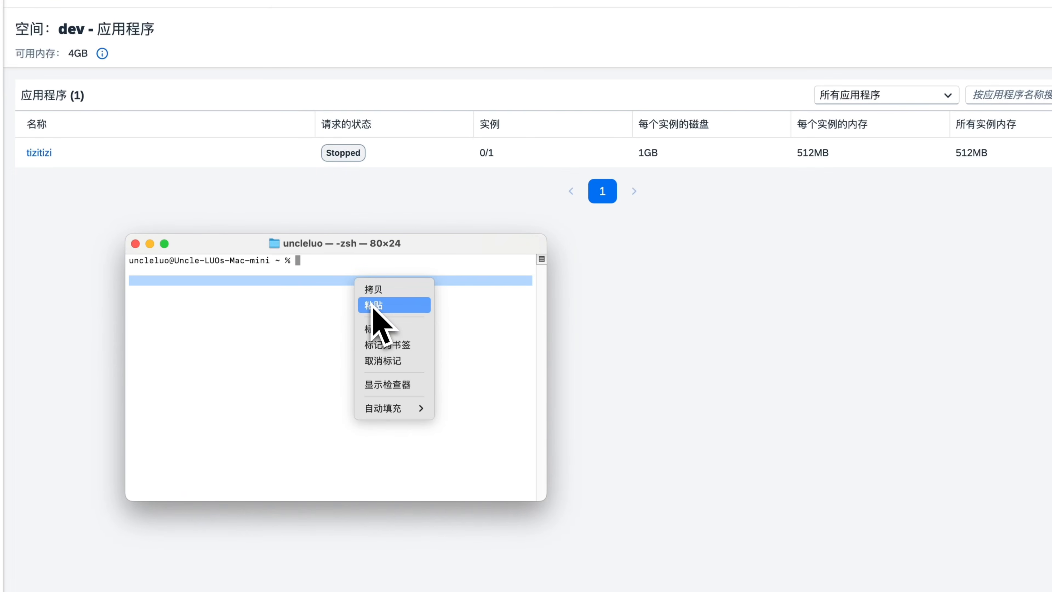
pyautogui.click(540, 312)
pyautogui.moveTo(547, 312); pyautogui.dragTo(901, 344)
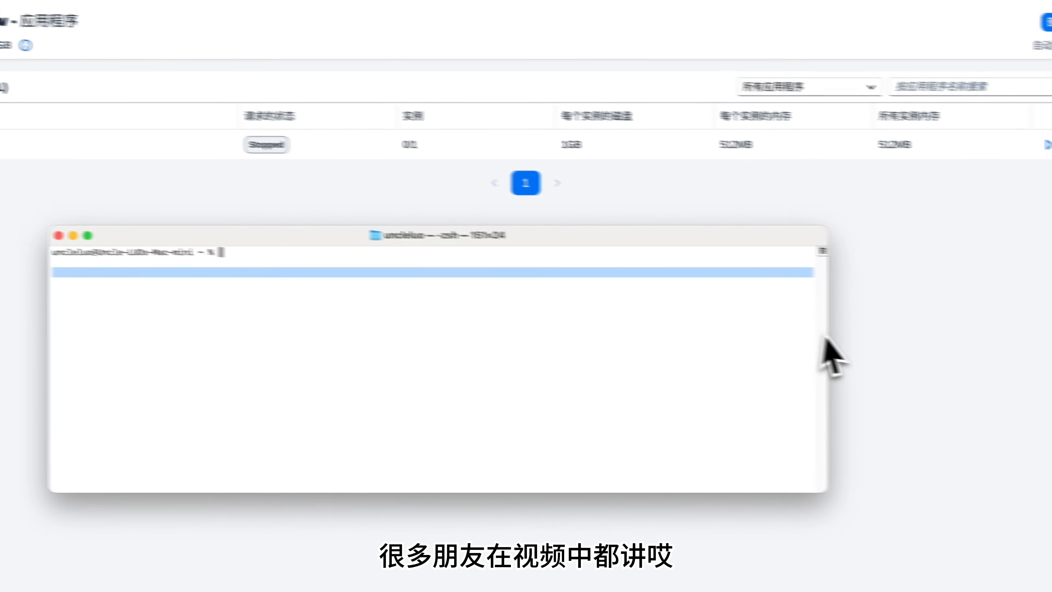
pyautogui.rightClick(358, 269)
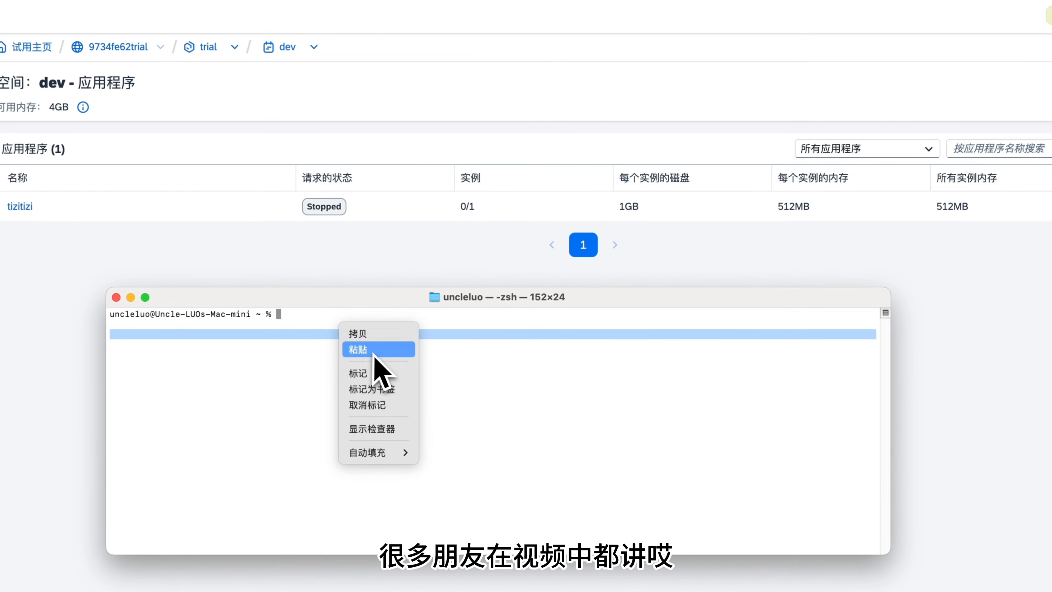
pyautogui.click(374, 350)
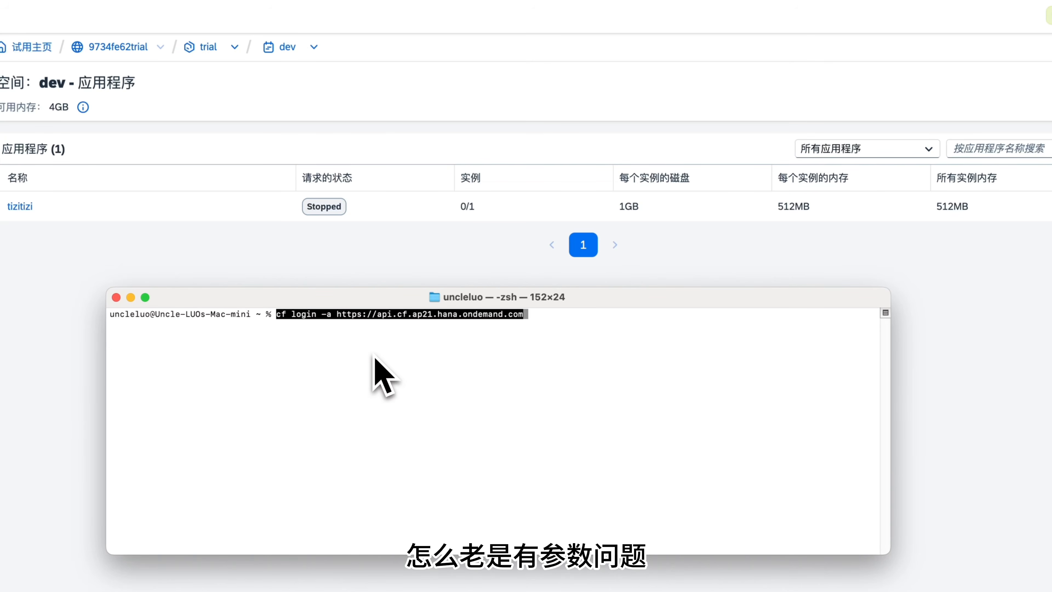
pyautogui.press('Return')
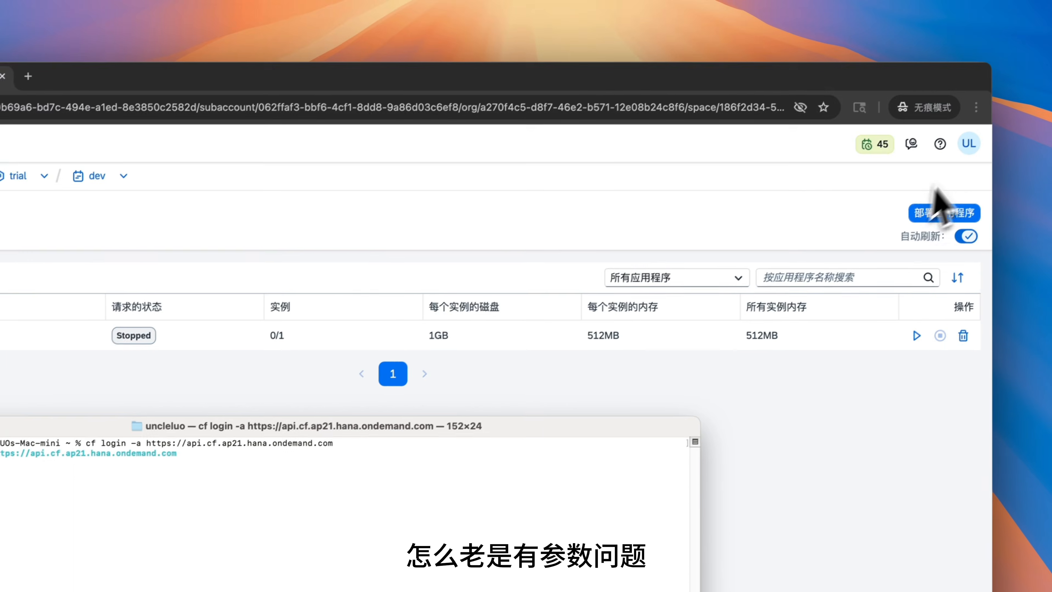
# Copy the account's e-mail address from the user profile in the SAP BTP cockpit
pyautogui.click(967, 166)
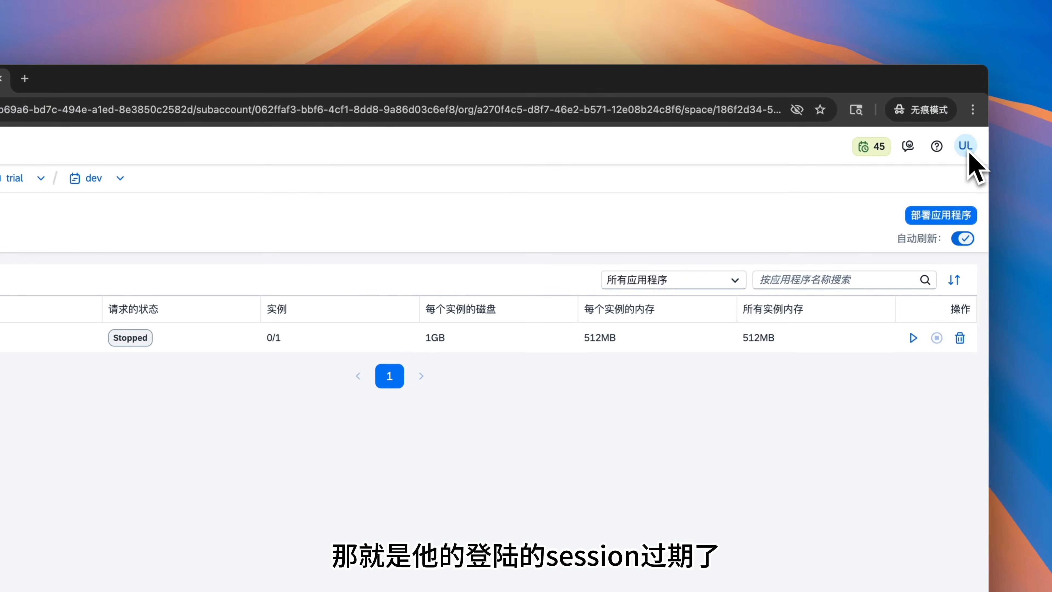
pyautogui.click(966, 147)
pyautogui.moveTo(956, 228); pyautogui.dragTo(807, 216)
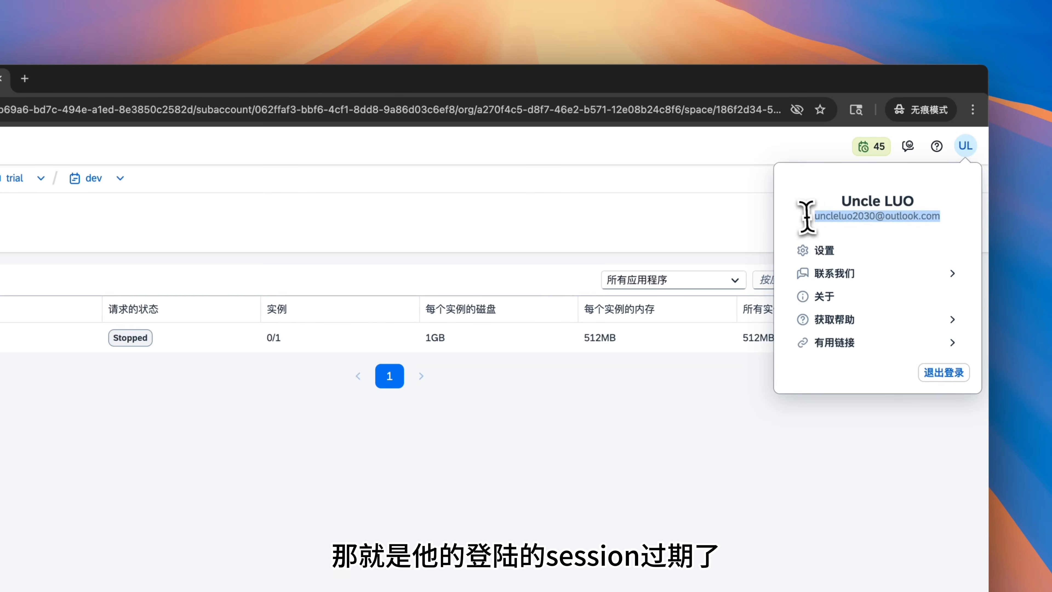
pyautogui.rightClick(812, 217)
pyautogui.click(838, 248)
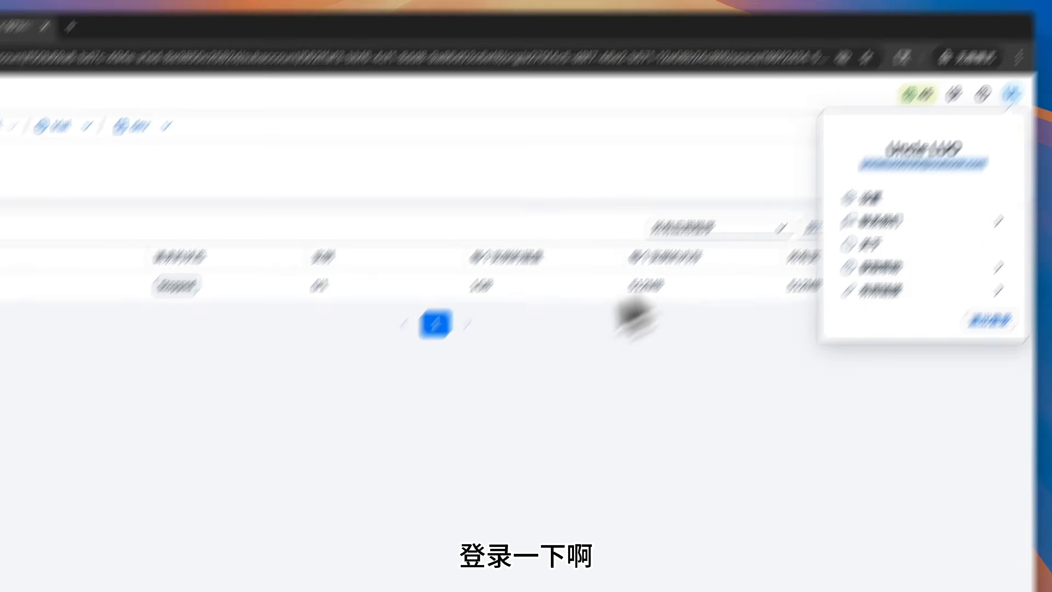
# Switch back to Terminal and log in with the copied account e-mail and the account password
pyautogui.press('super+Tab')
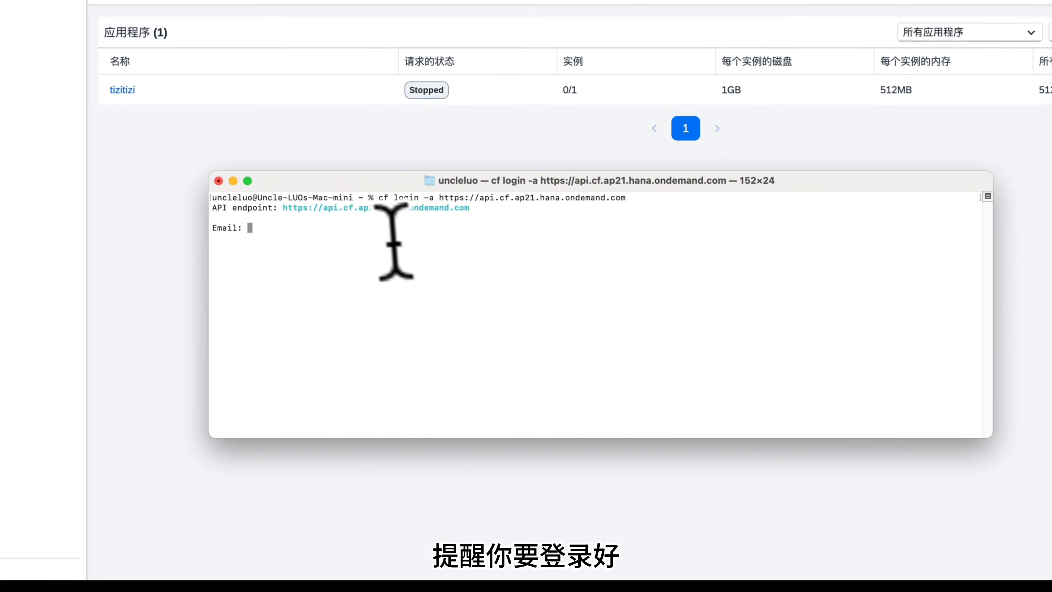
pyautogui.rightClick(378, 236)
pyautogui.click(415, 265)
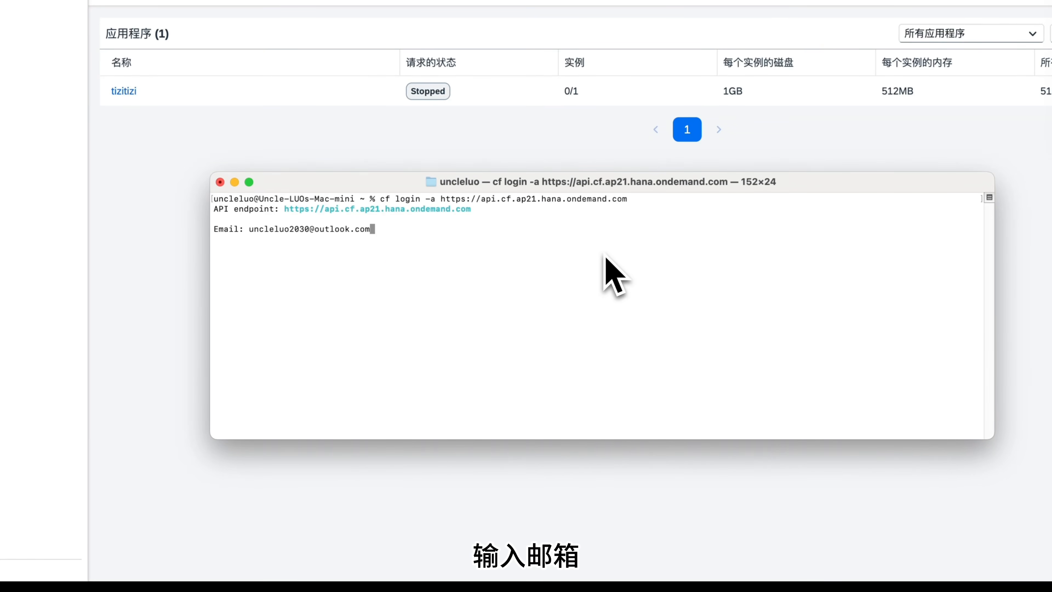
pyautogui.press('Return')
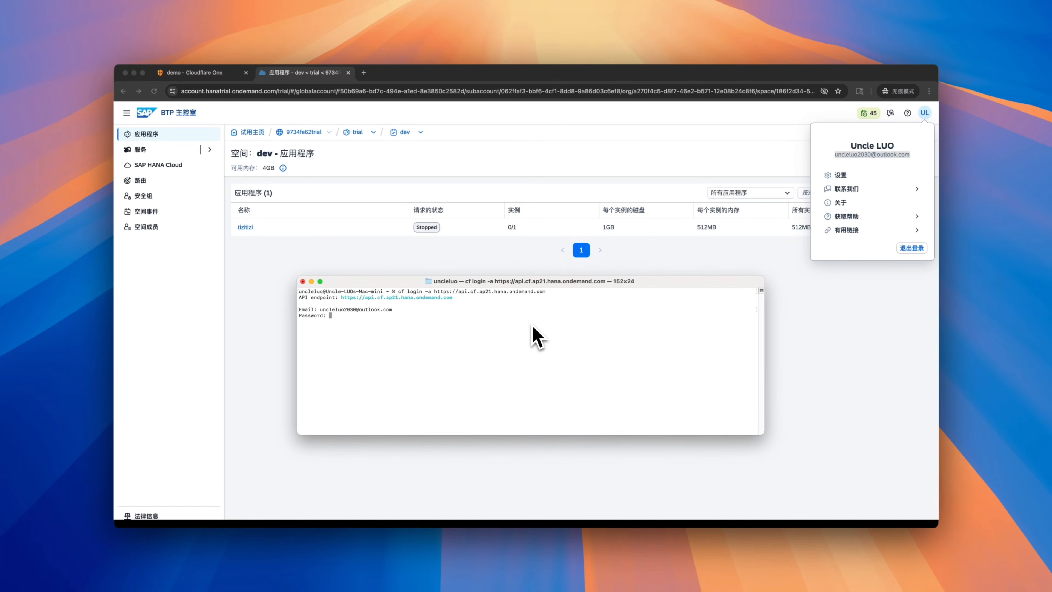
pyautogui.press('Return')
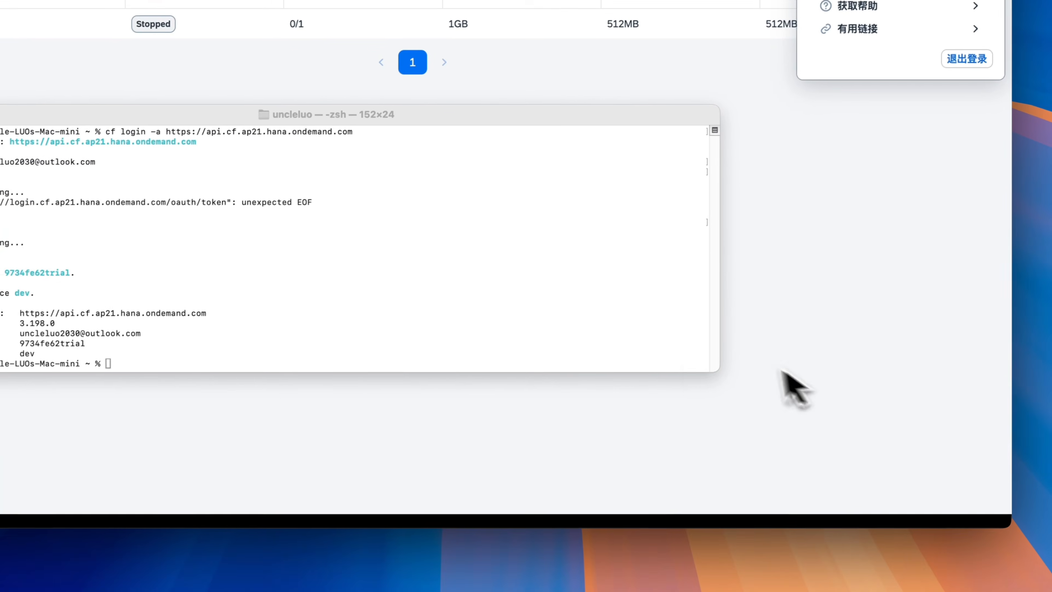
# Paste the push command, replace APP_NAME, and run cf push sapfast --docker-image ghcr.io/uncleluogithub/sapcf:latest -m 512M -k 512M --health-check-type port --no-route --no-start
pyautogui.rightClick(453, 354)
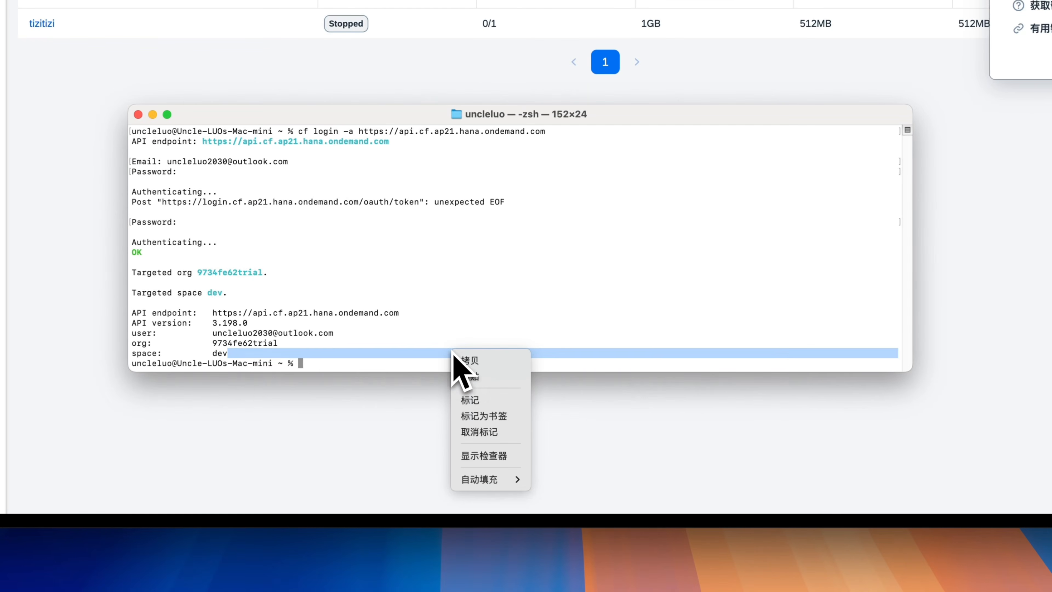
pyautogui.click(463, 377)
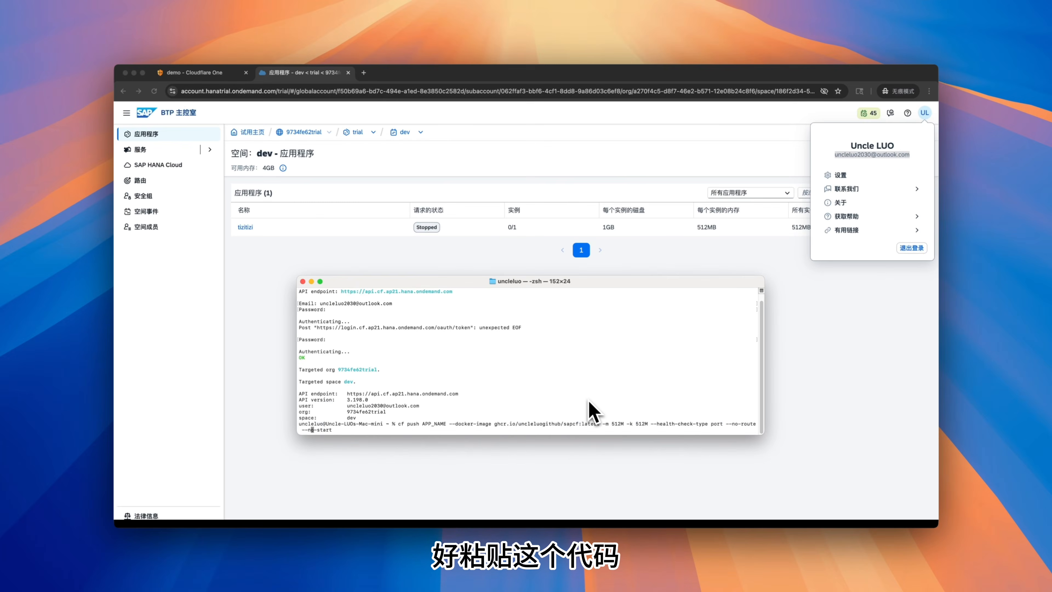
pyautogui.hotkey('alt', 'Left')
pyautogui.hotkey('alt', 'Left')
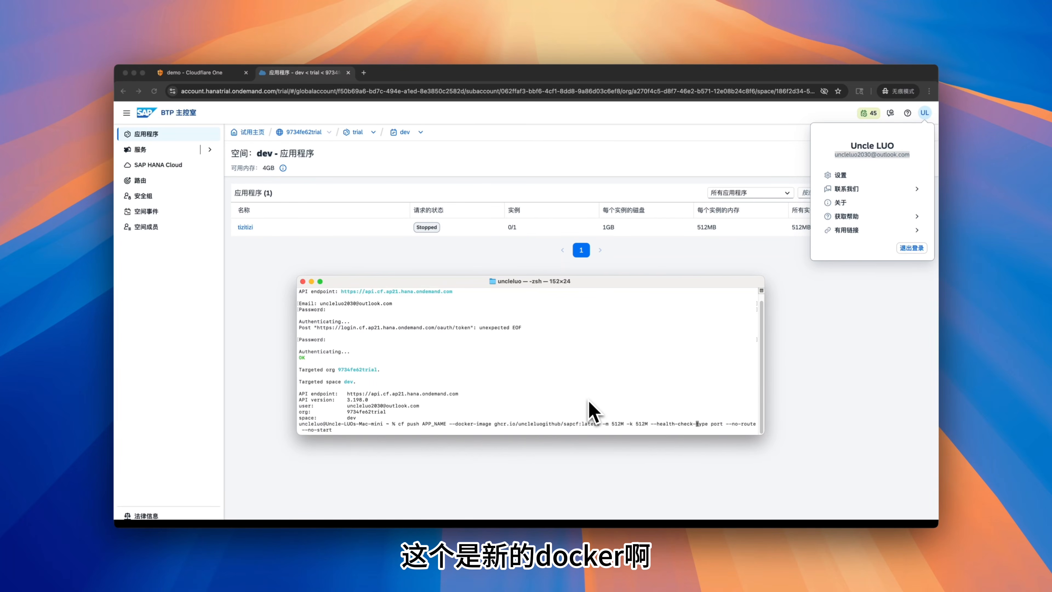
pyautogui.press('Left')
pyautogui.press('Left')
pyautogui.press('Left')
pyautogui.press('Left')
pyautogui.press('Left')
pyautogui.press('Left')
pyautogui.press('Left')
pyautogui.press('Left')
pyautogui.press('Left')
pyautogui.press('Left')
pyautogui.press('Left')
pyautogui.press('Left')
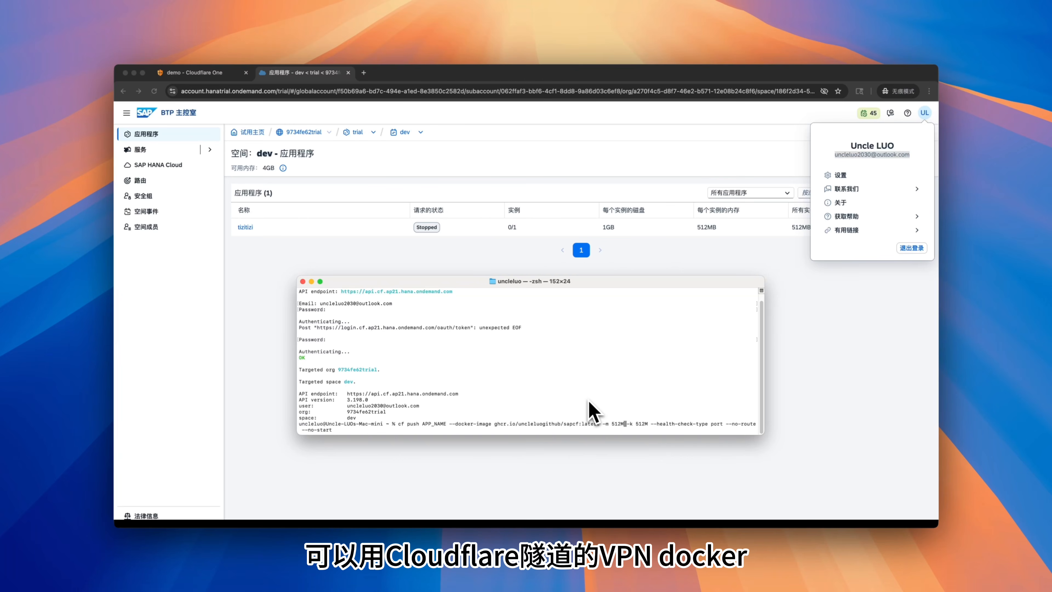
pyautogui.press('Left')
pyautogui.press('Left')
pyautogui.press('Left')
pyautogui.press('Left')
pyautogui.press('Left')
pyautogui.press('Left')
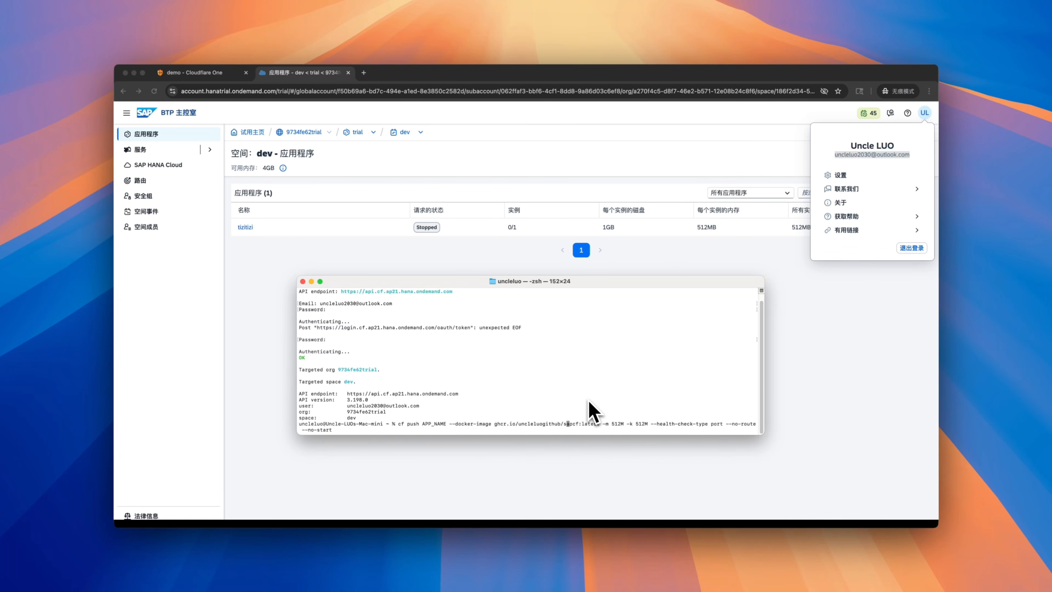
pyautogui.press('Left')
pyautogui.press('Left')
pyautogui.press('Left')
pyautogui.press('Left')
pyautogui.press('Left')
pyautogui.press('Left')
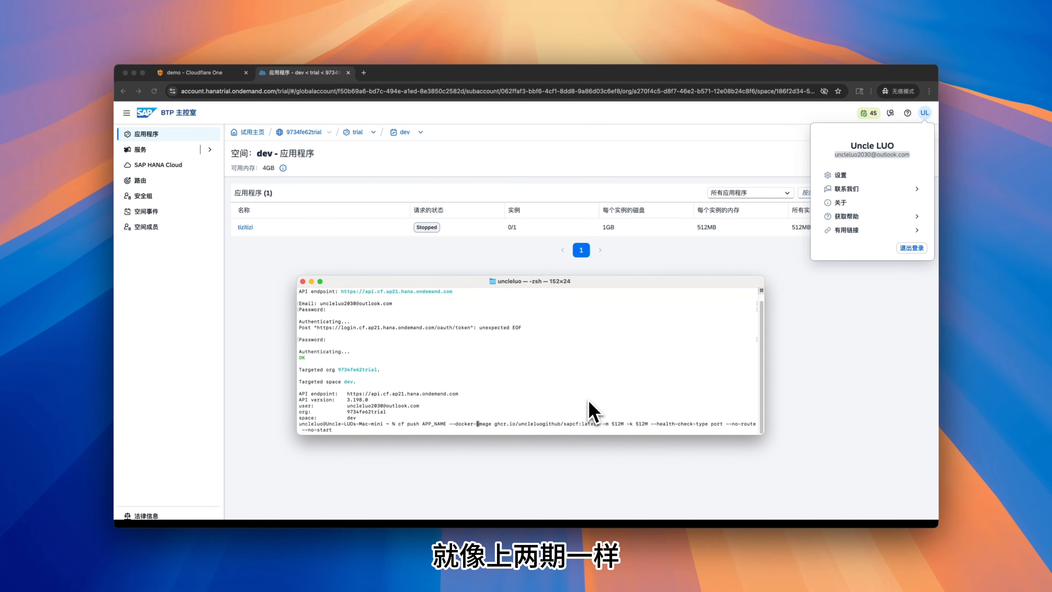
pyautogui.press('Left')
pyautogui.press('Left')
pyautogui.press('Left')
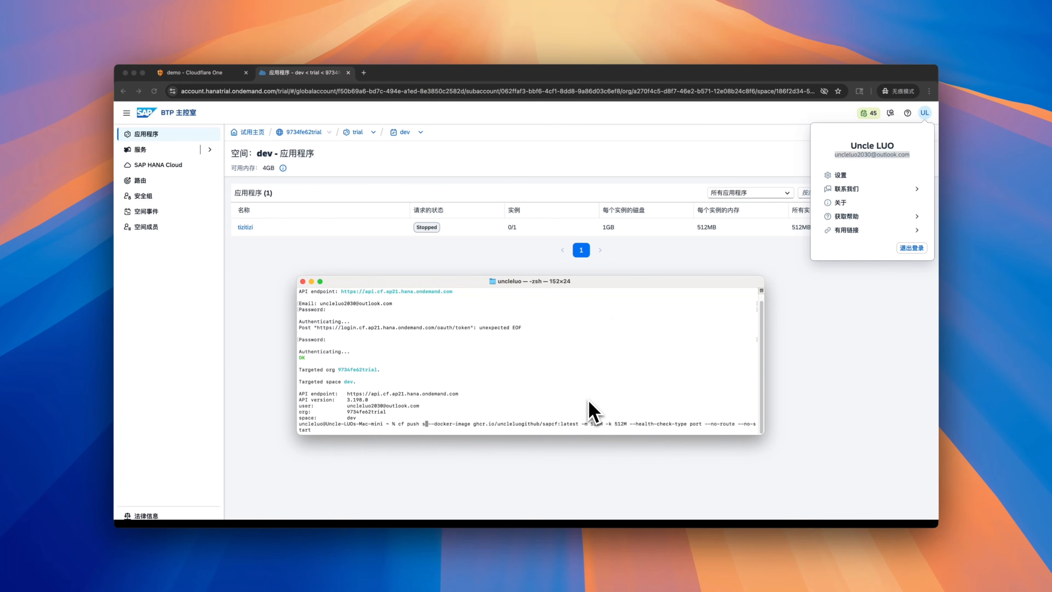
pyautogui.write('apfast')
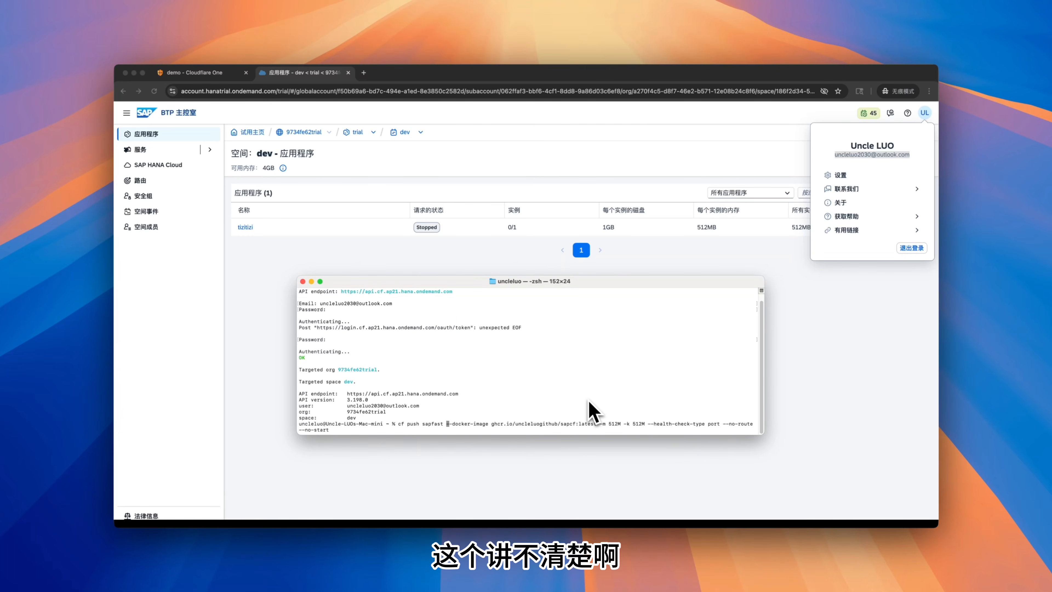
pyautogui.press('Return')
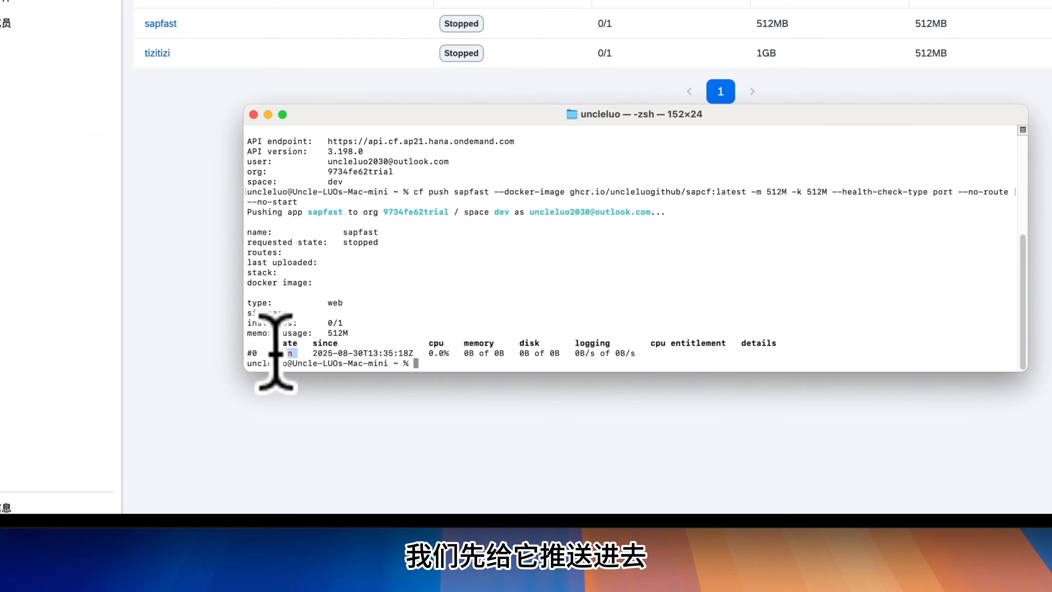
pyautogui.doubleClick(319, 423)
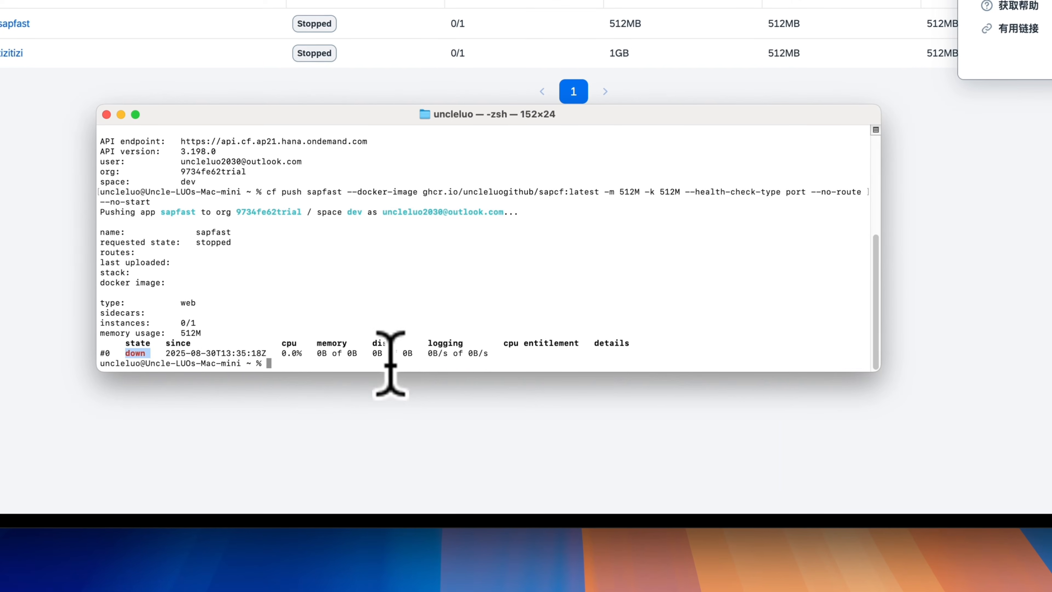
# Paste and run the cf set-env command that gives sapfast its APP_UUID value
pyautogui.rightClick(206, 588)
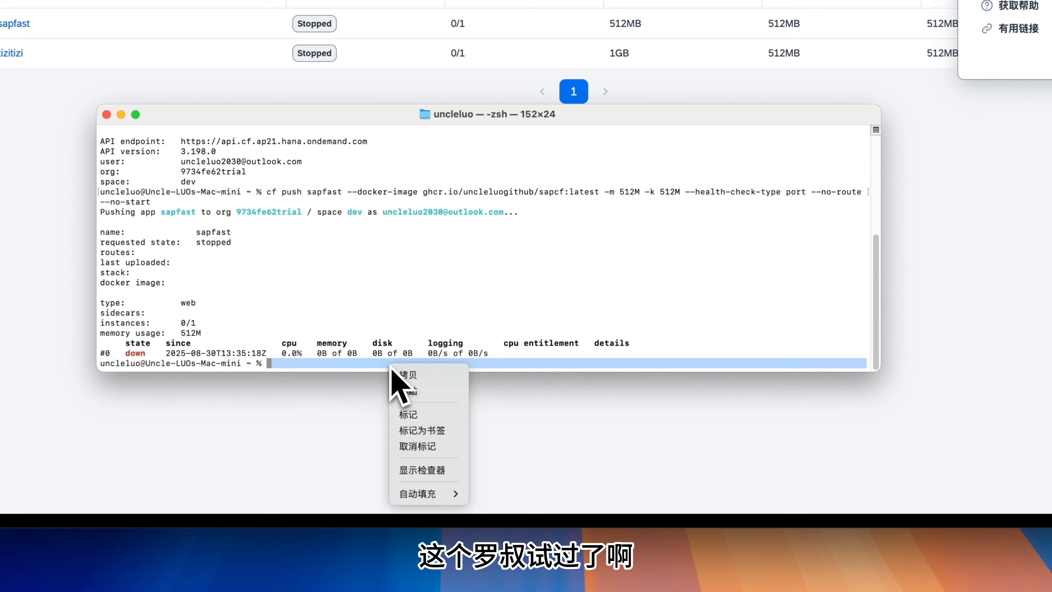
pyautogui.click(414, 392)
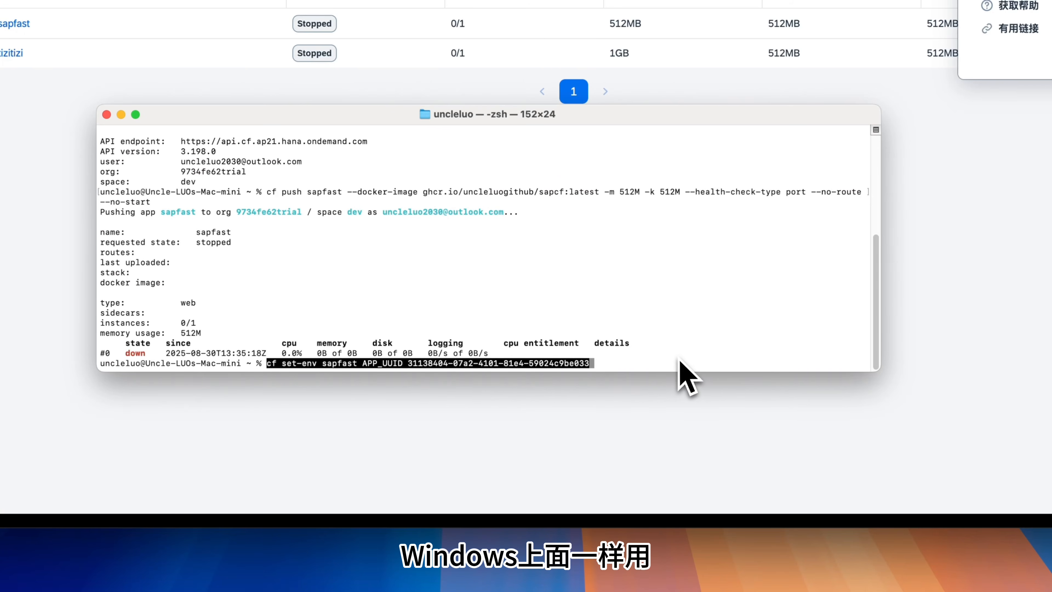
pyautogui.press('Right')
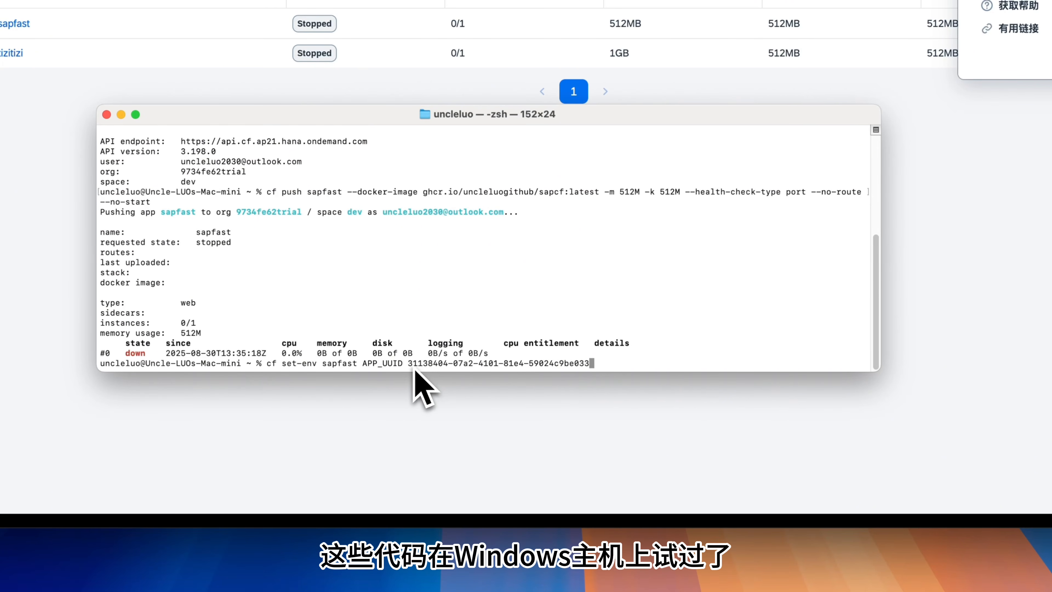
pyautogui.moveTo(446, 364); pyautogui.dragTo(593, 367)
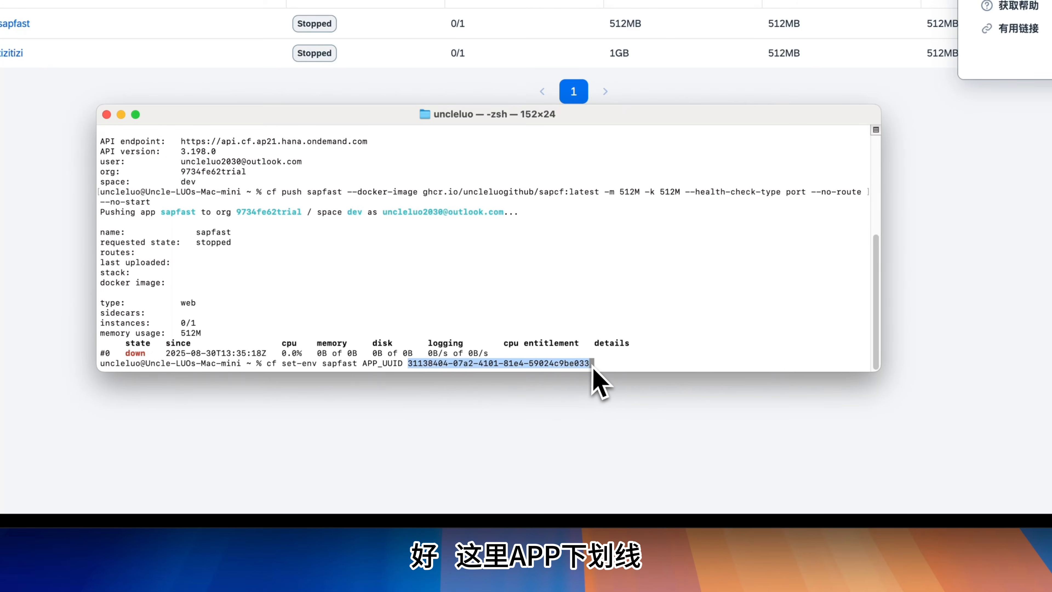
pyautogui.click(624, 367)
pyautogui.press('Return')
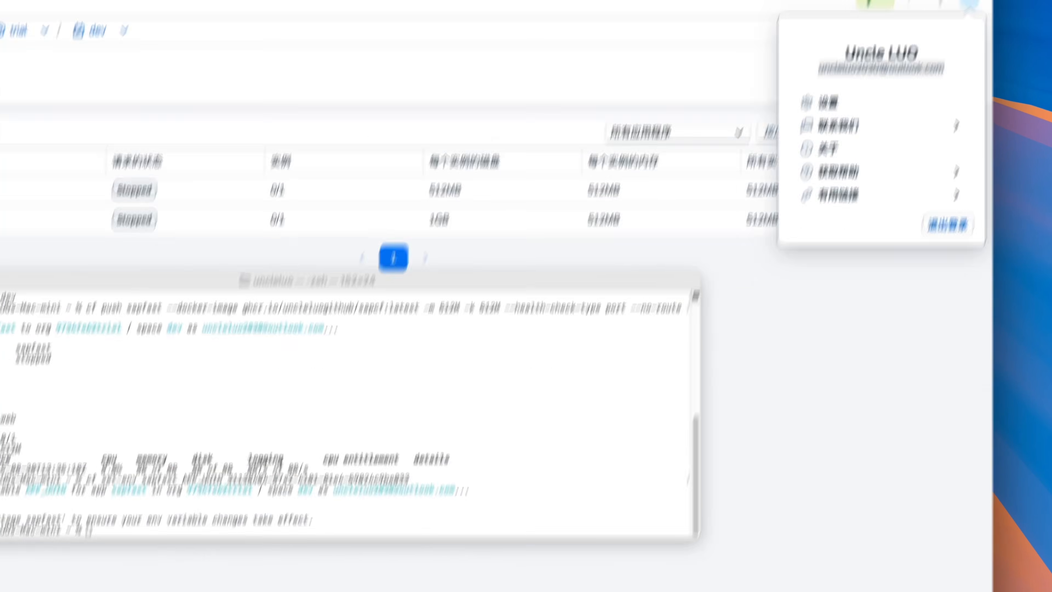
# Paste cf set-env sapfast VMESS_HOST demo.sapcloud.qzz.io, compare the domain with the tunnel's public hostname in Cloudflare, and run the command
pyautogui.click(89, 564)
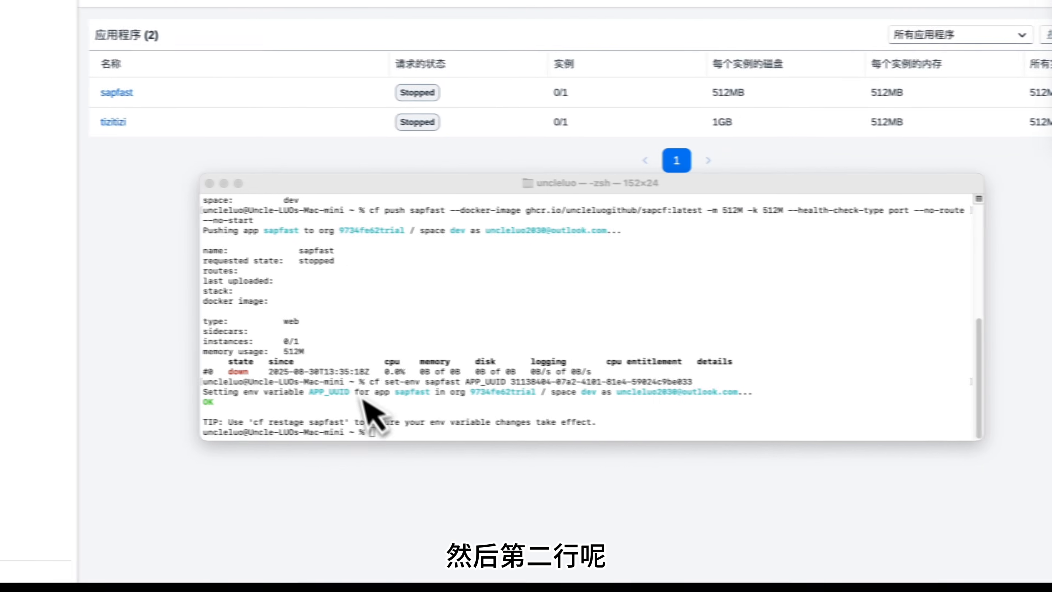
pyautogui.rightClick(390, 433)
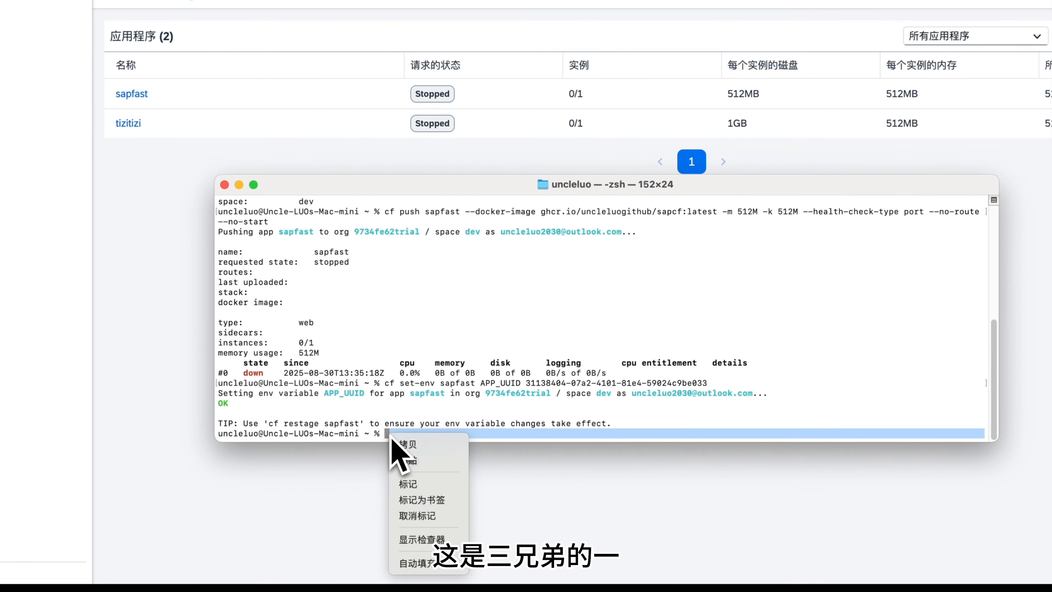
pyautogui.click(402, 461)
pyautogui.press('Return')
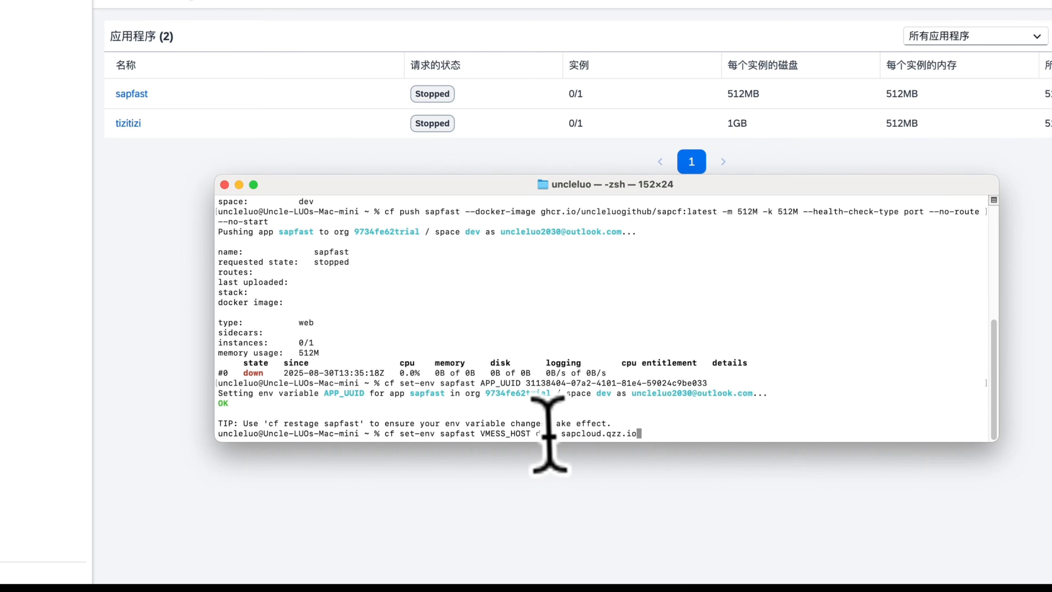
pyautogui.moveTo(536, 433); pyautogui.dragTo(638, 432)
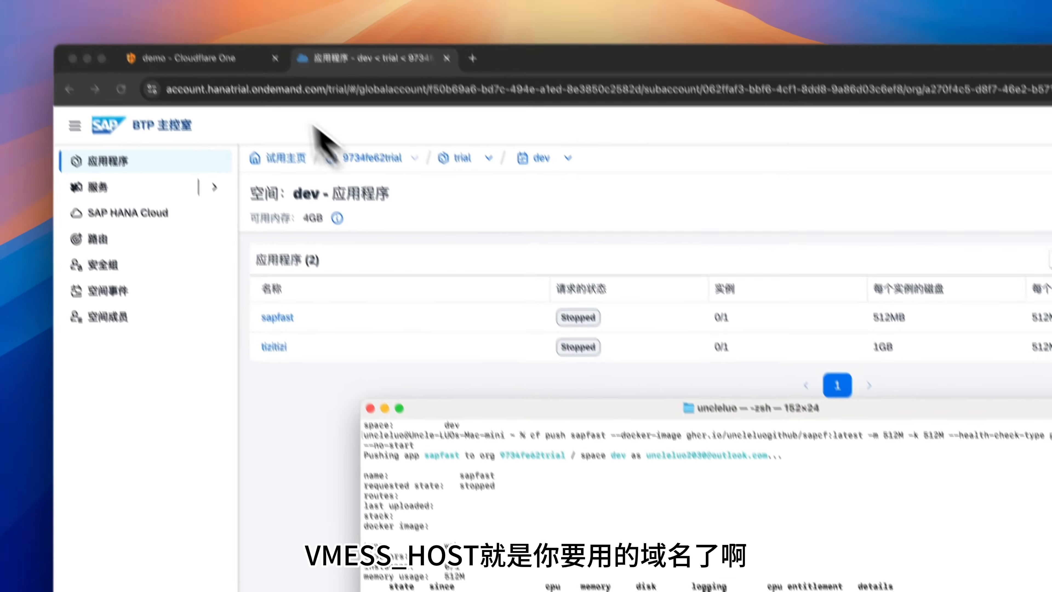
pyautogui.click(253, 84)
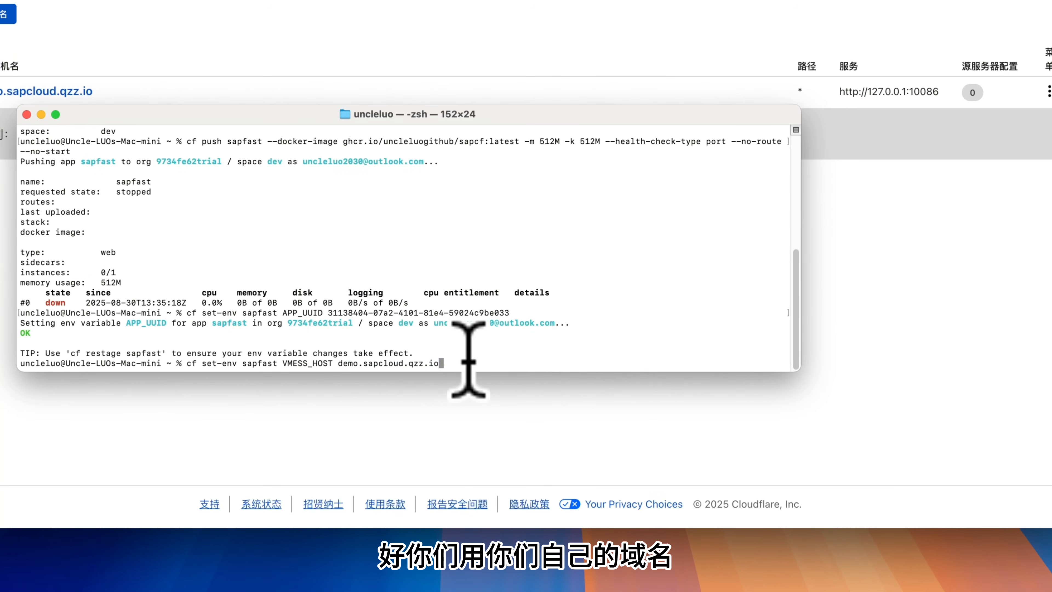
pyautogui.press('Return')
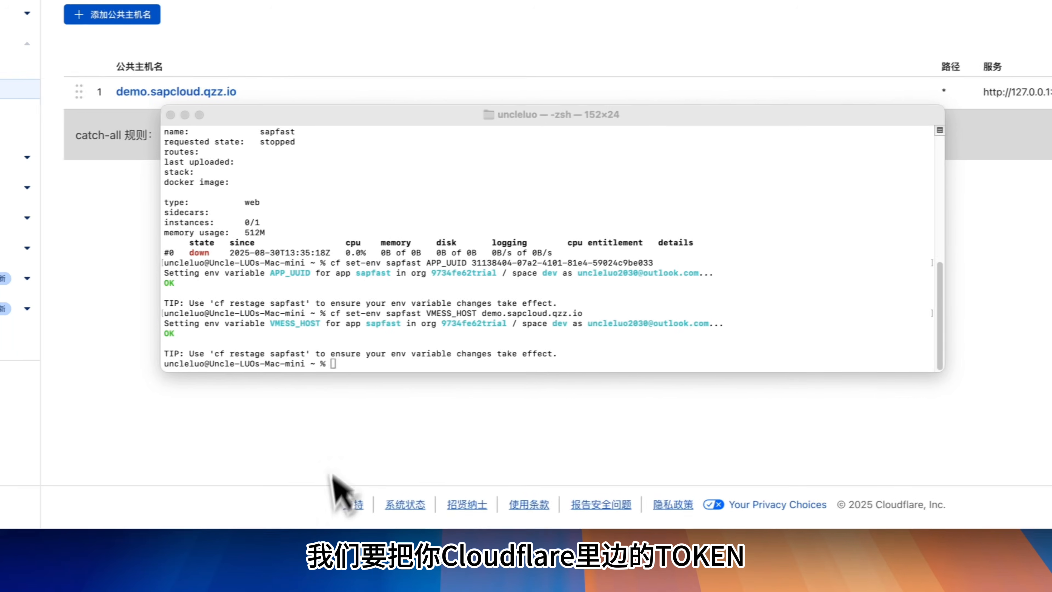
# Paste and run the cf set-env command that stores the Cloudflare tunnel token in sapfast's TUNNEL_TOKEN variable
pyautogui.rightClick(351, 364)
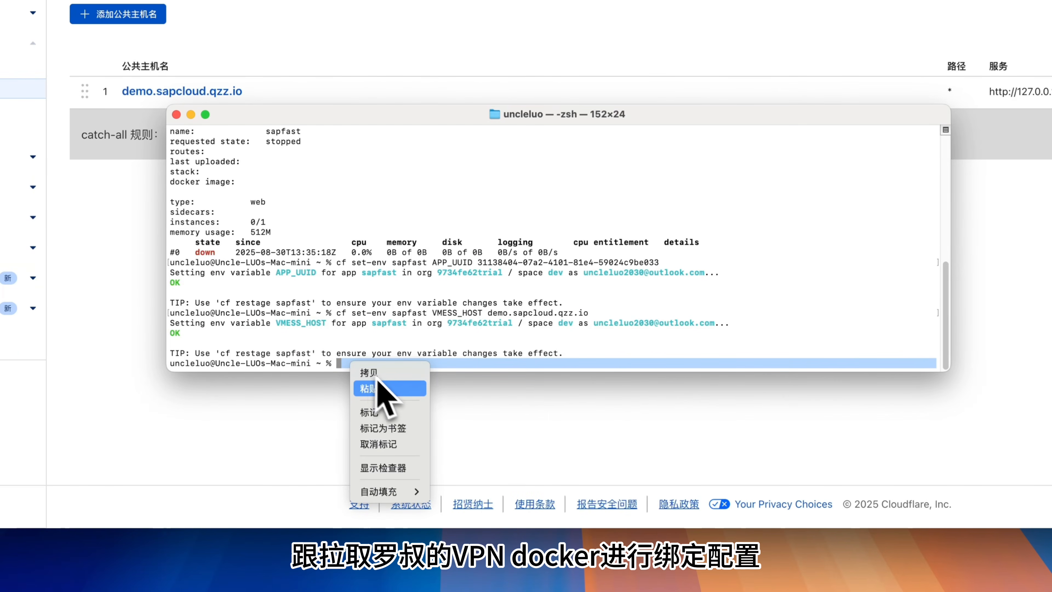
pyautogui.click(388, 388)
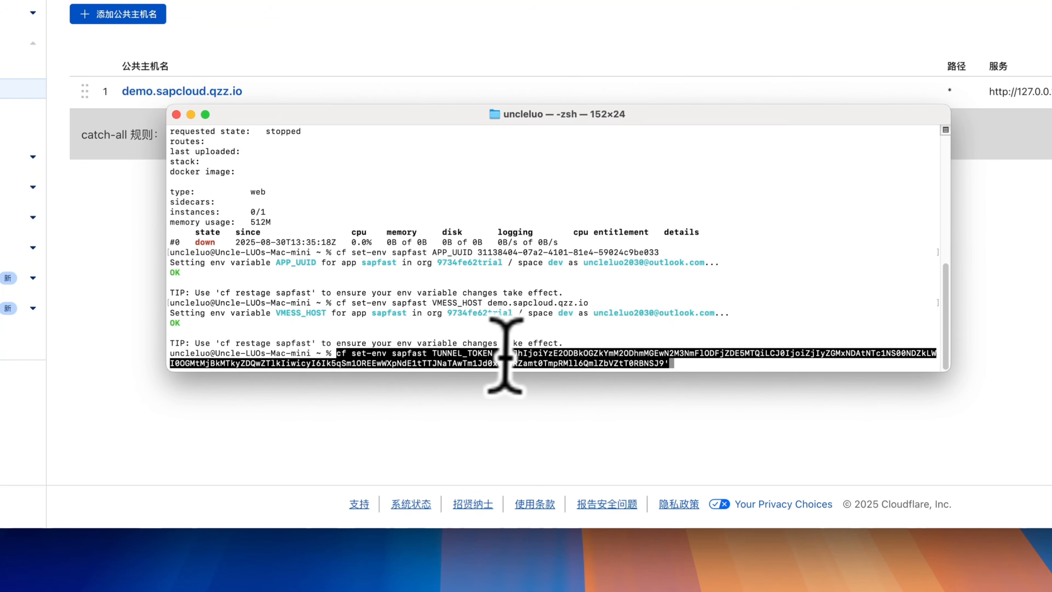
pyautogui.press('Return')
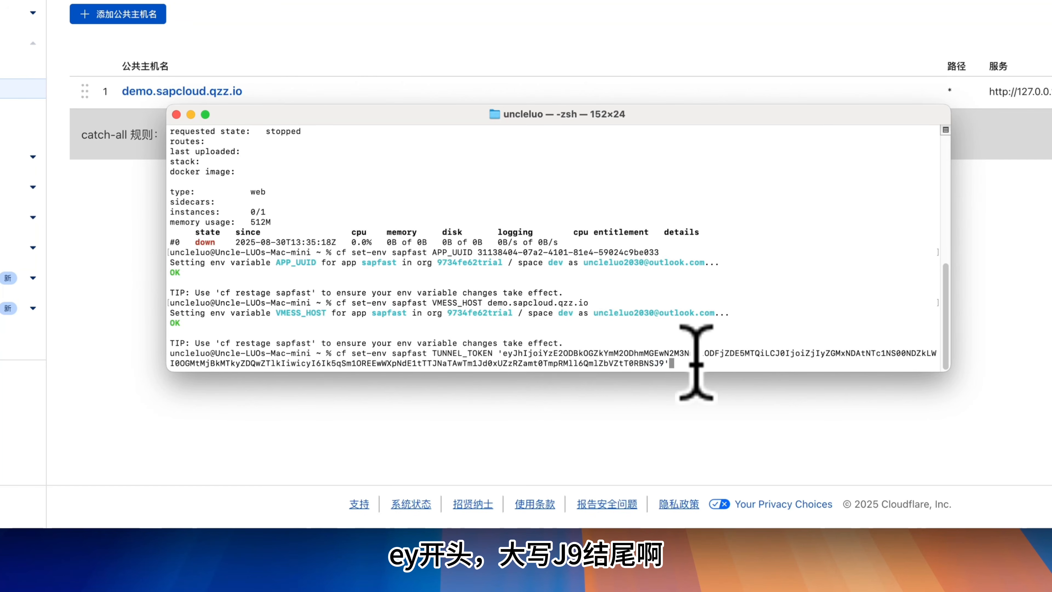
pyautogui.press('Return')
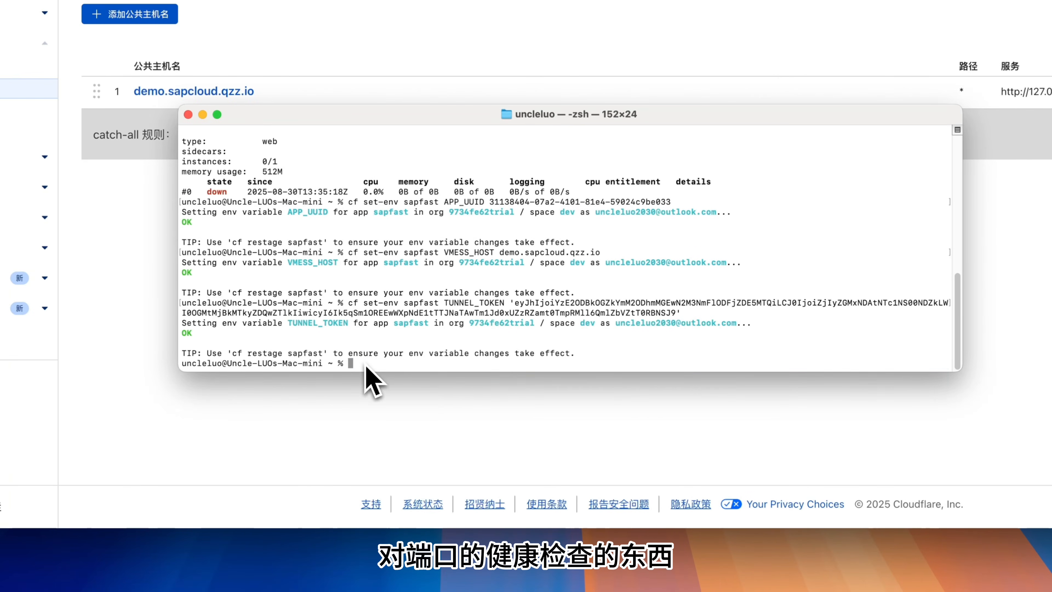
# Paste and run cf set-health-check sapfast port
pyautogui.rightClick(365, 365)
pyautogui.click(387, 391)
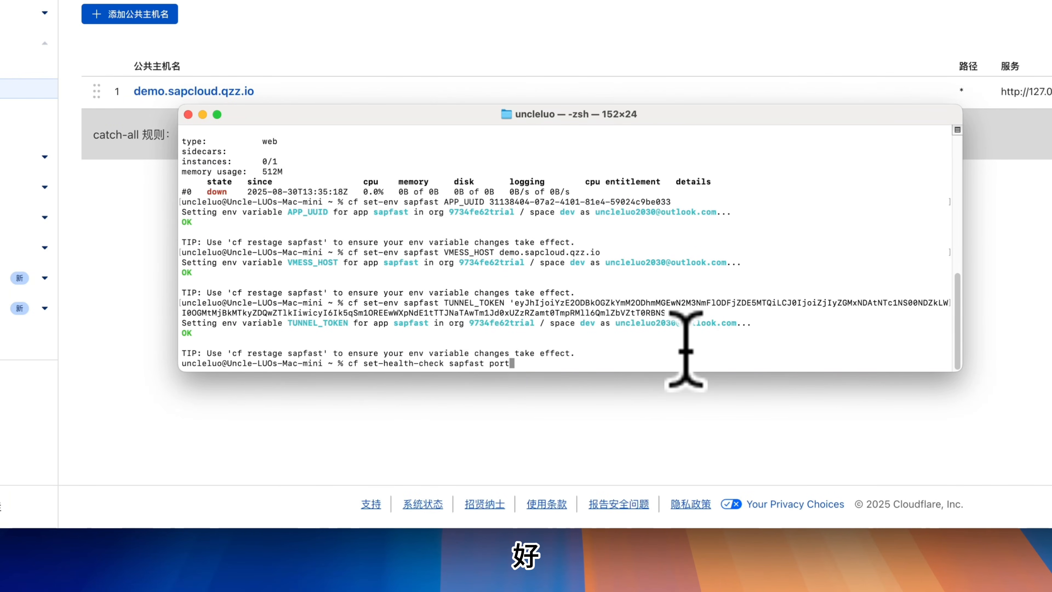
pyautogui.press('Return')
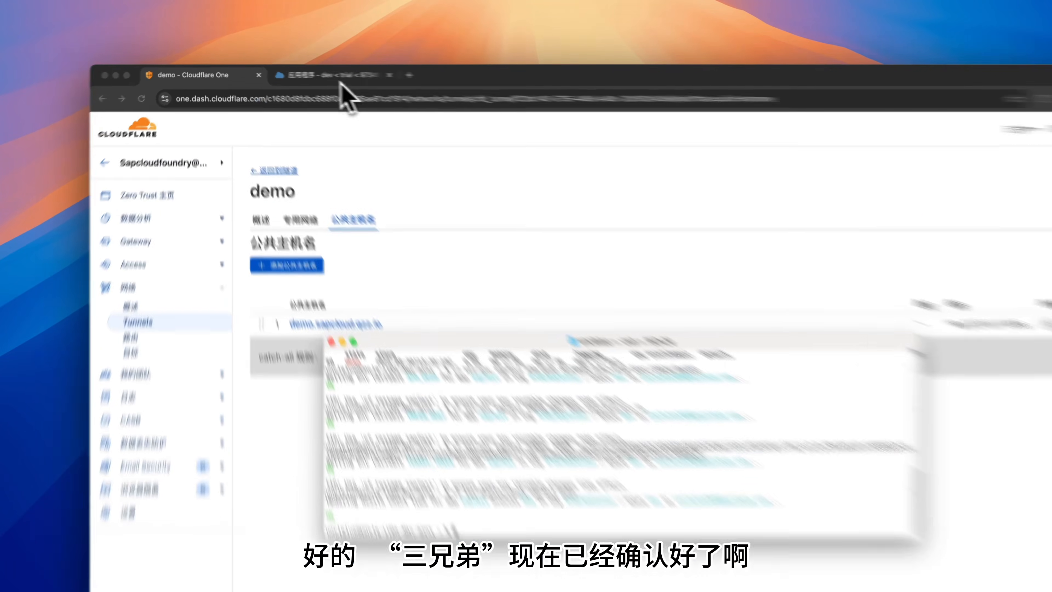
# Bring up the SAP BTP cockpit's application list behind Terminal, then paste and run cf start sapfast
pyautogui.click(313, 73)
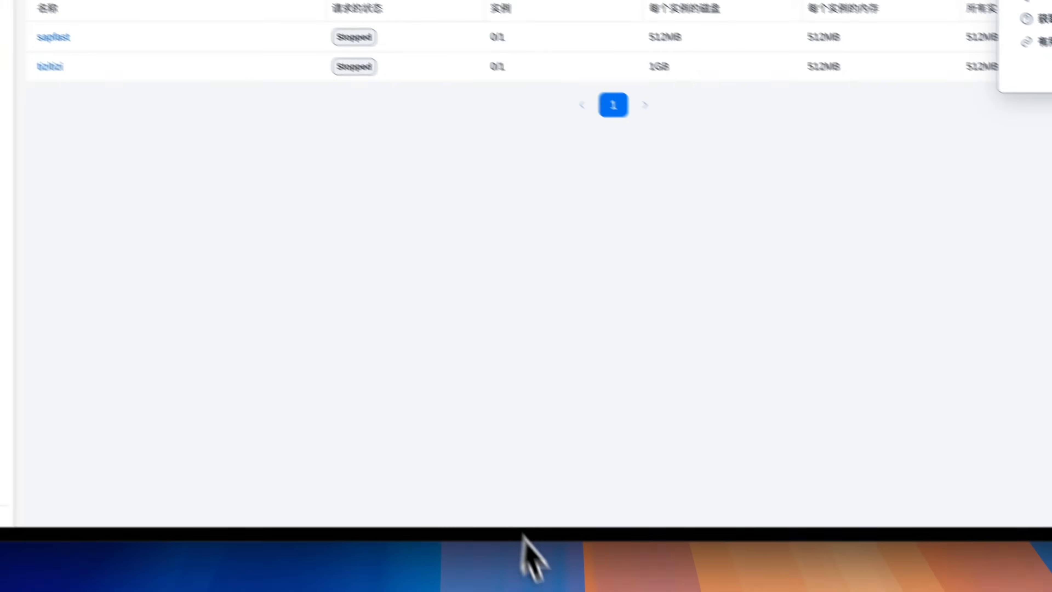
pyautogui.click(539, 571)
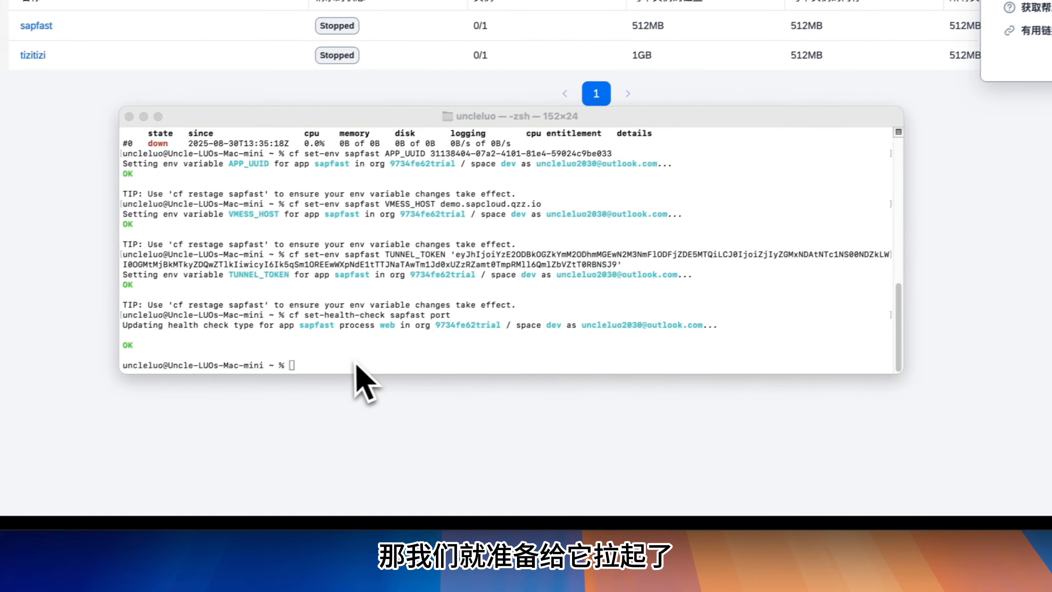
pyautogui.click(353, 357)
pyautogui.rightClick(350, 357)
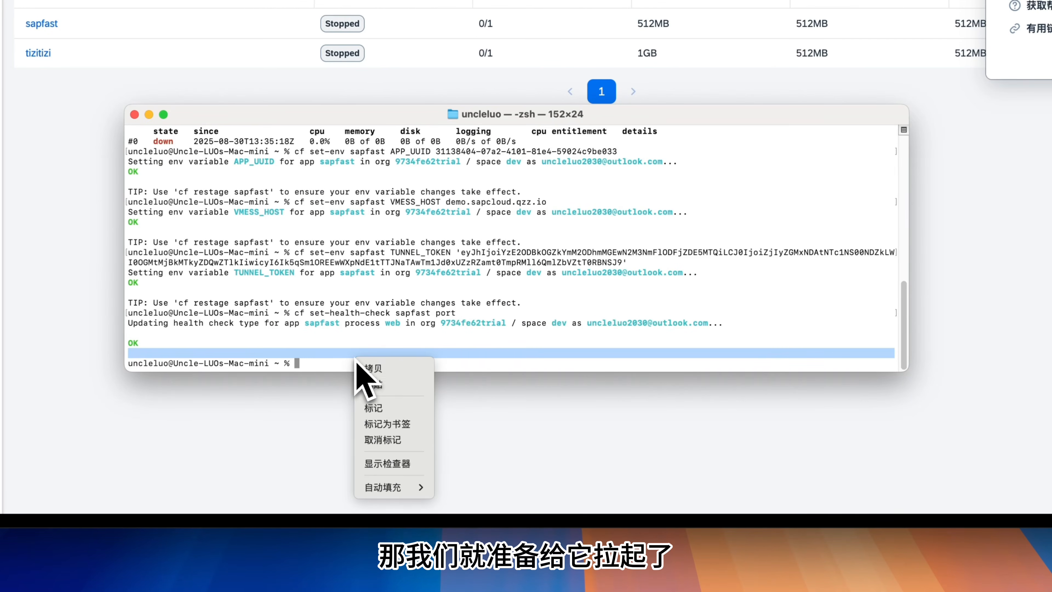
pyautogui.click(375, 388)
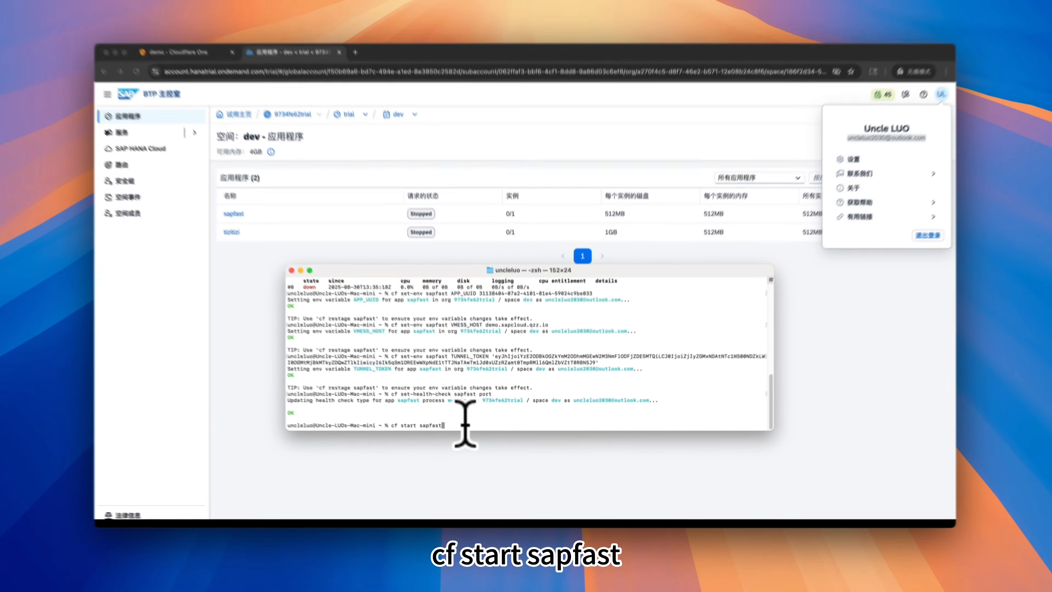
pyautogui.press('Return')
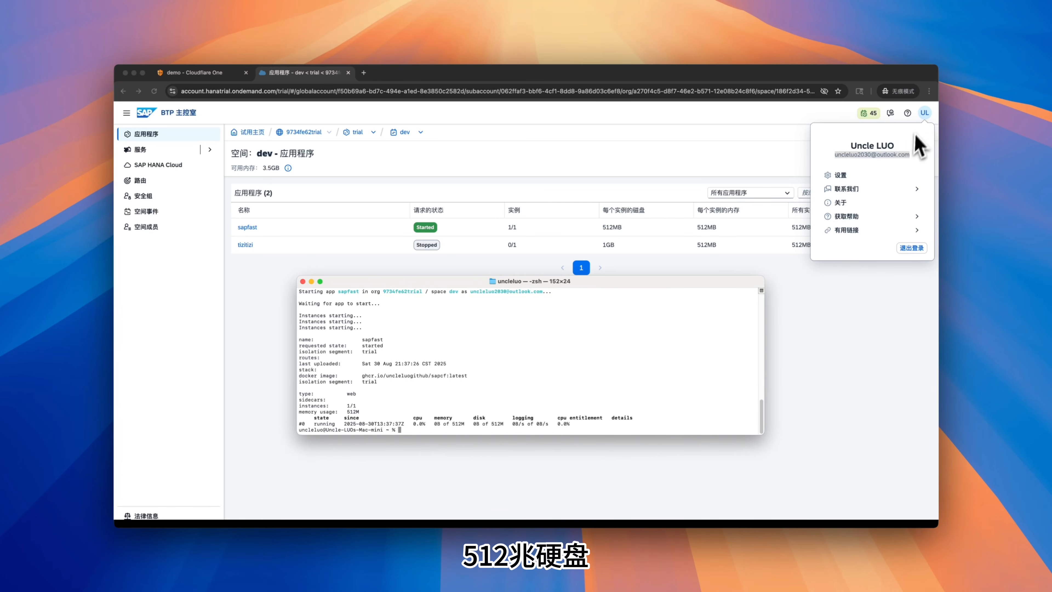
# Close the account profile popup in the SAP BTP cockpit and switch back to Terminal
pyautogui.click(923, 115)
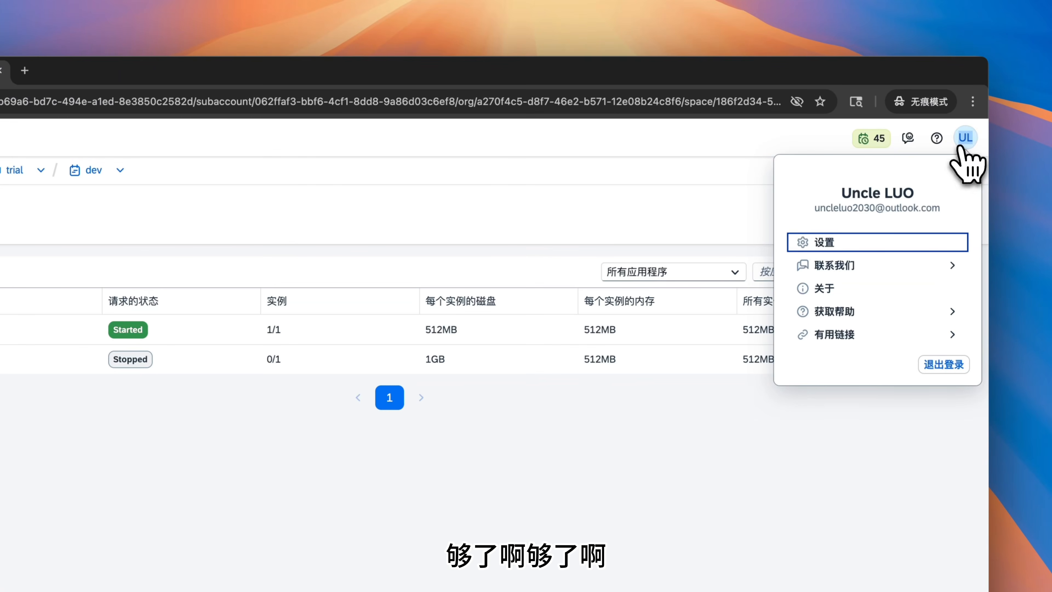
pyautogui.click(962, 148)
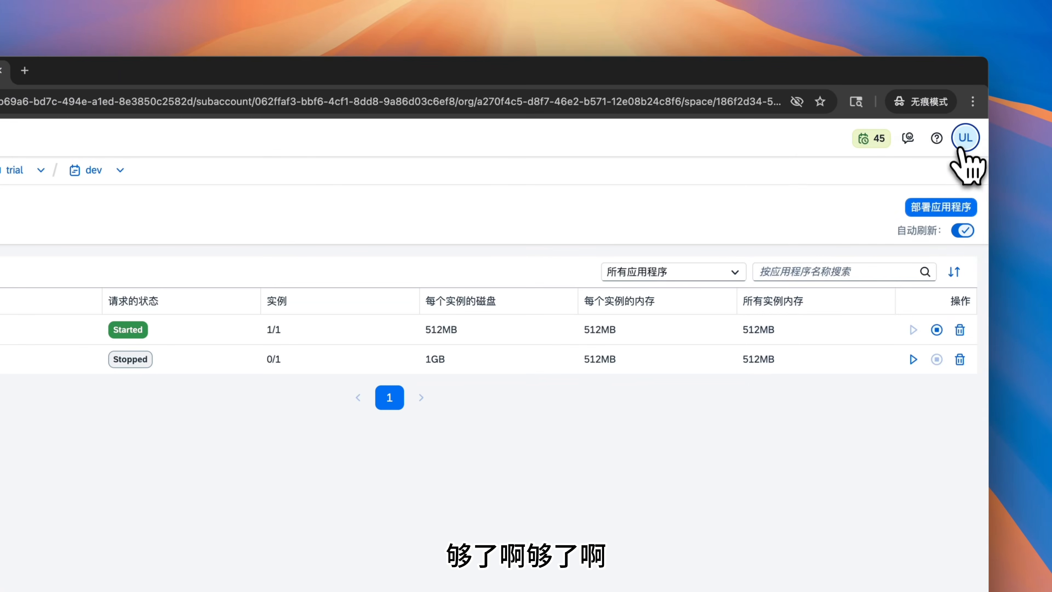
pyautogui.press('super+Tab')
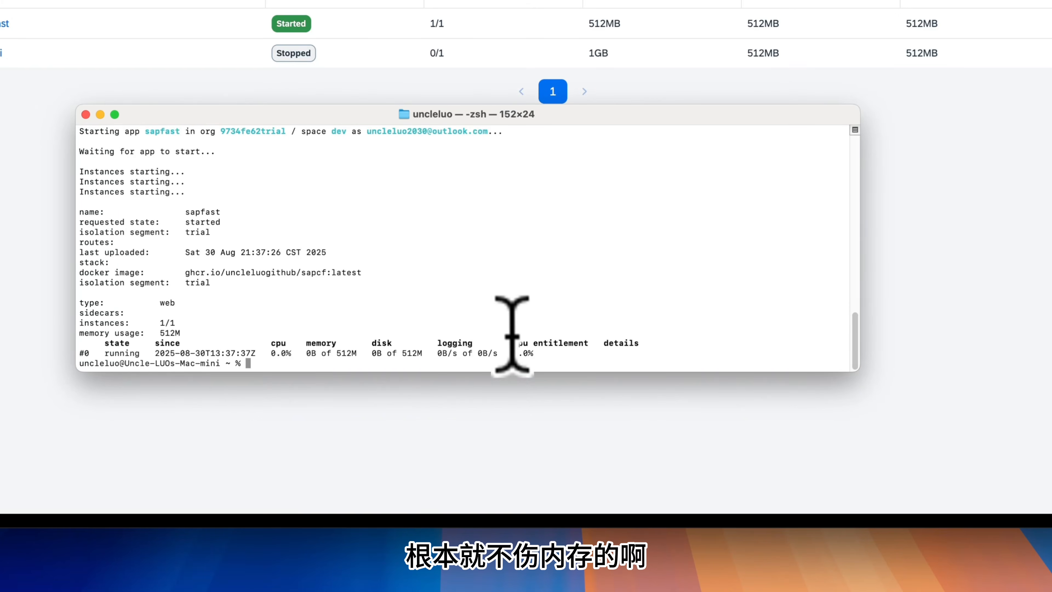
# Run cf logs sapfast --recent to print the app's recent log output
pyautogui.write('cf')
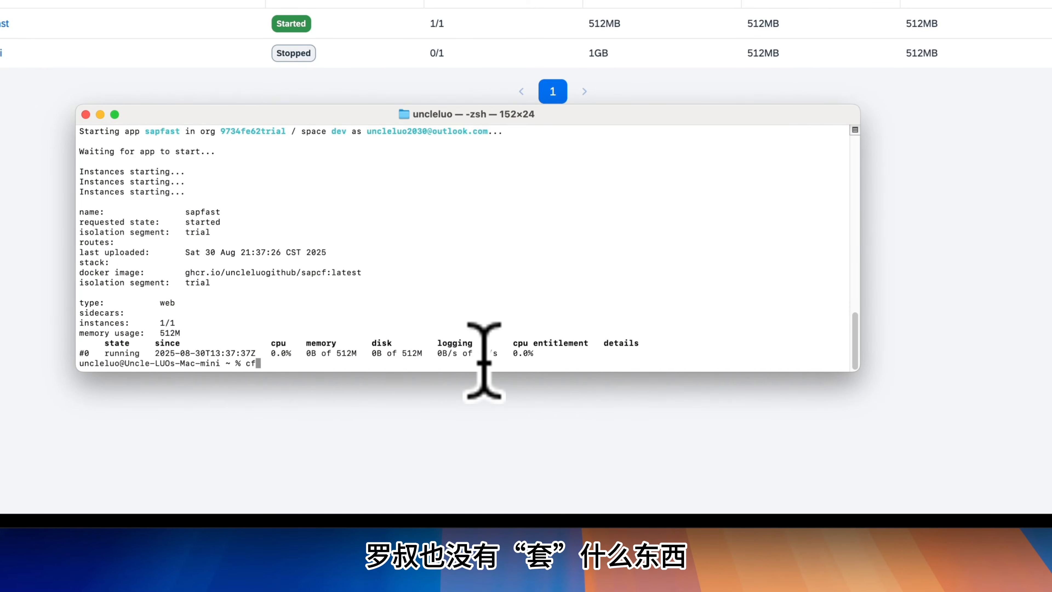
pyautogui.write(' logs')
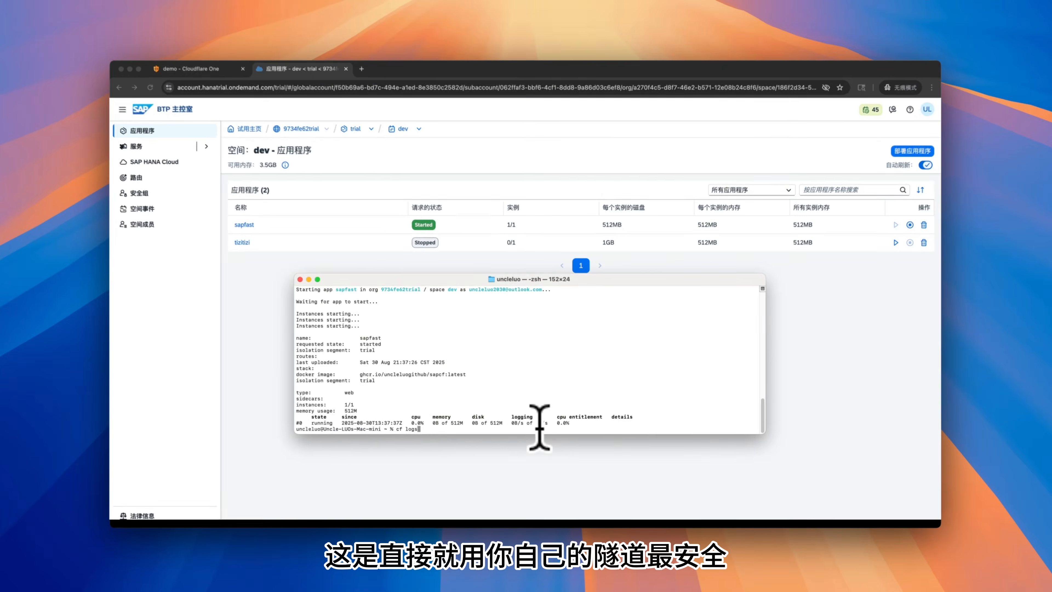
pyautogui.write(' sapf')
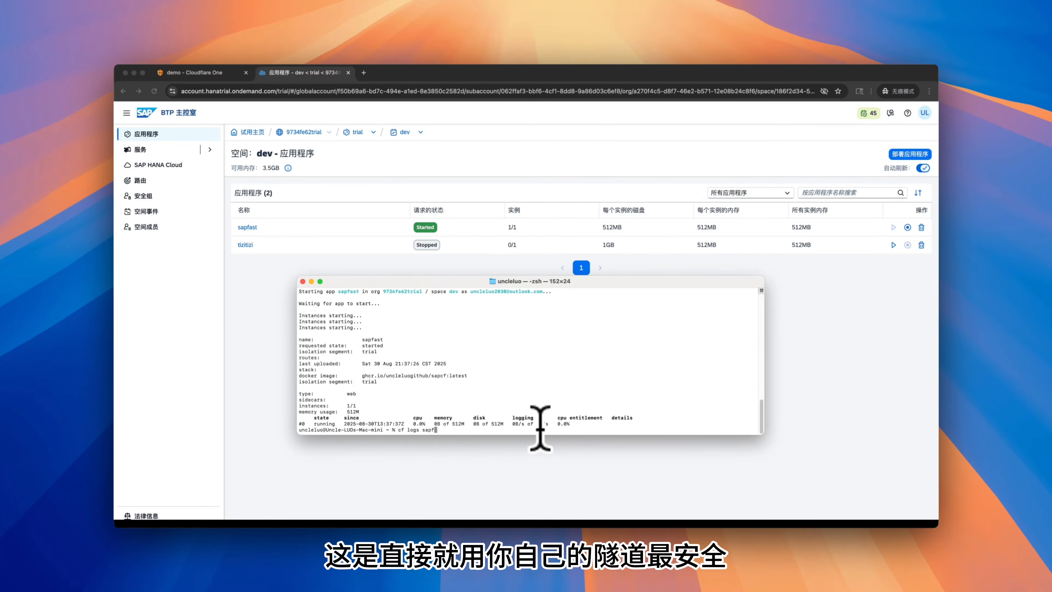
pyautogui.write('ast')
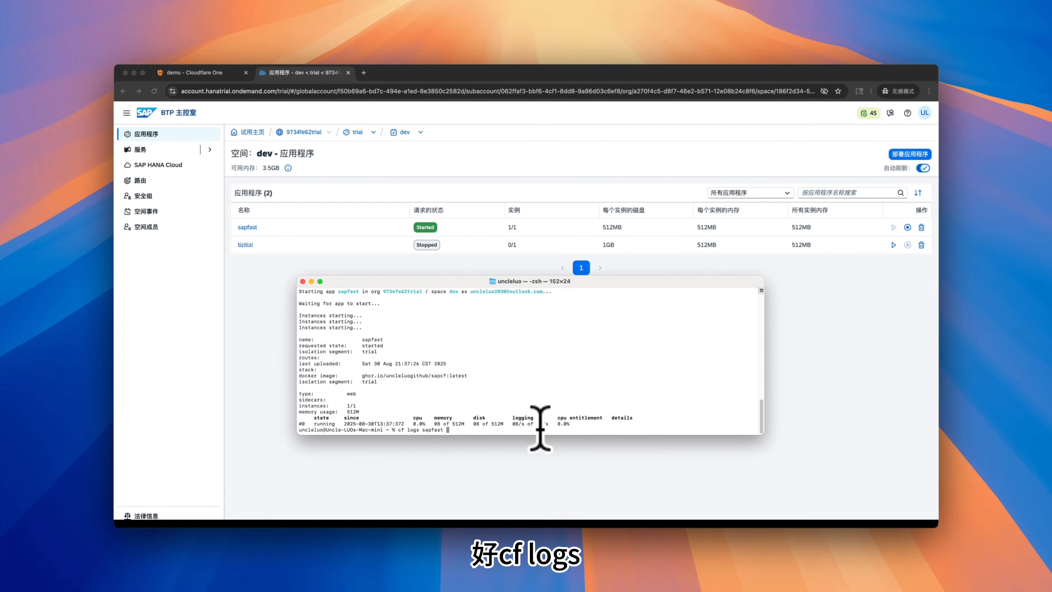
pyautogui.write(' --rece')
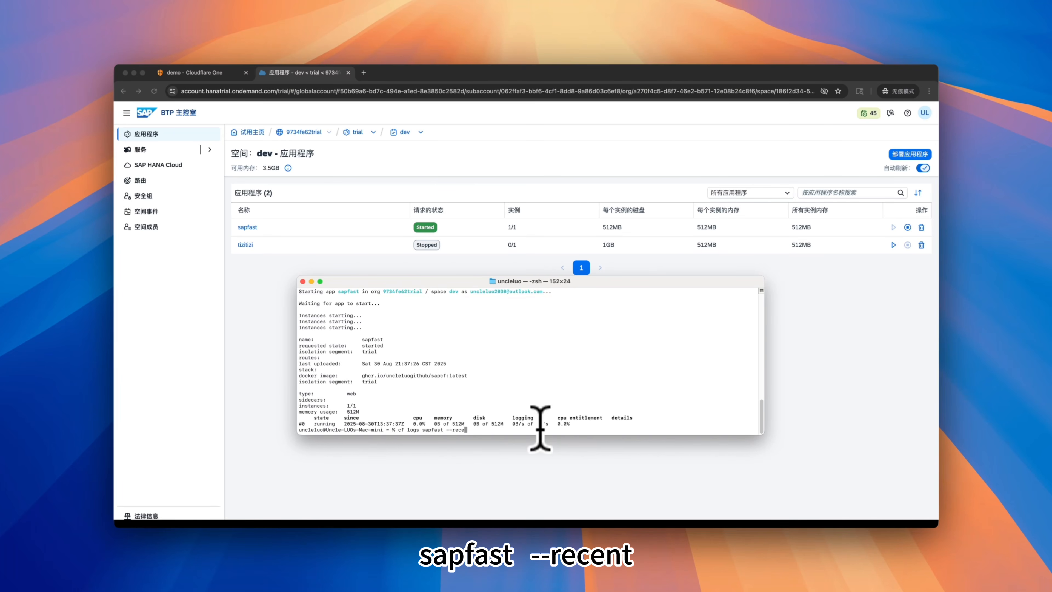
pyautogui.write('nt')
pyautogui.press('Return')
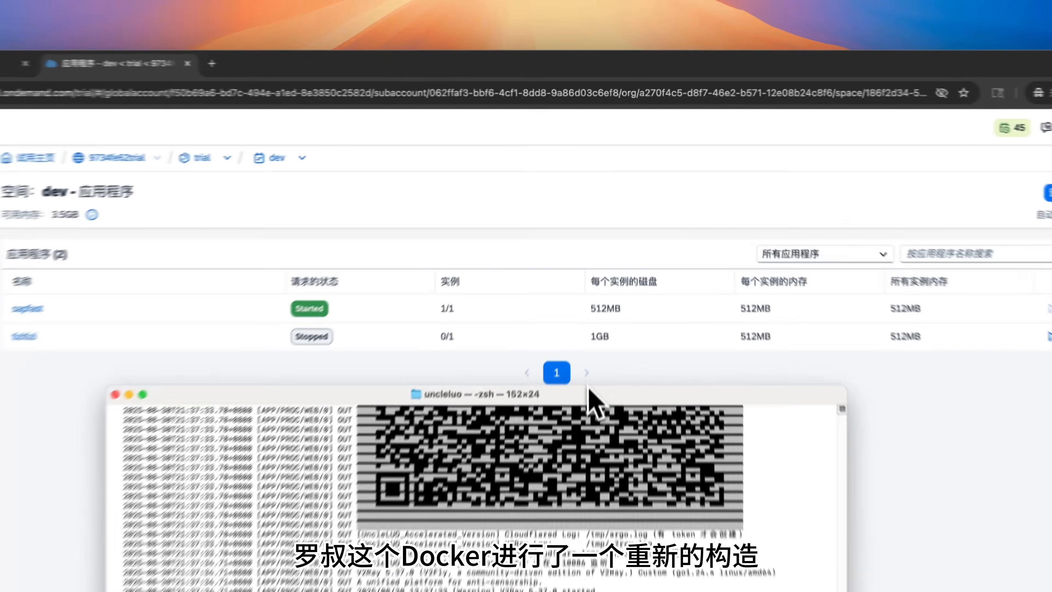
# Move the Terminal window higher and enlarge it downwards so more of the log output fits
pyautogui.moveTo(604, 276); pyautogui.dragTo(606, 145)
pyautogui.moveTo(595, 188); pyautogui.dragTo(601, 124)
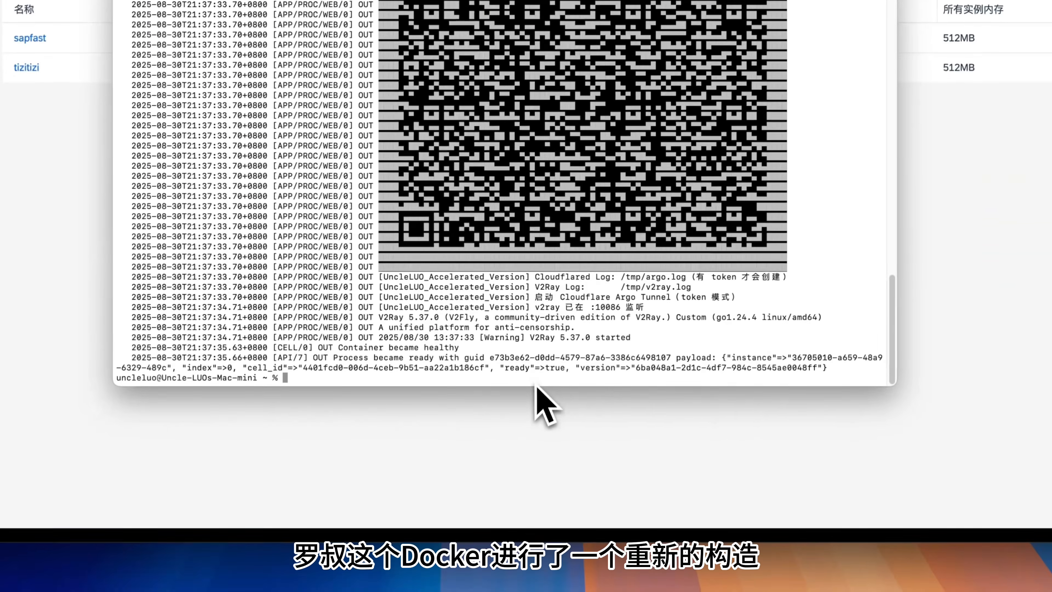
pyautogui.moveTo(535, 385); pyautogui.dragTo(530, 493)
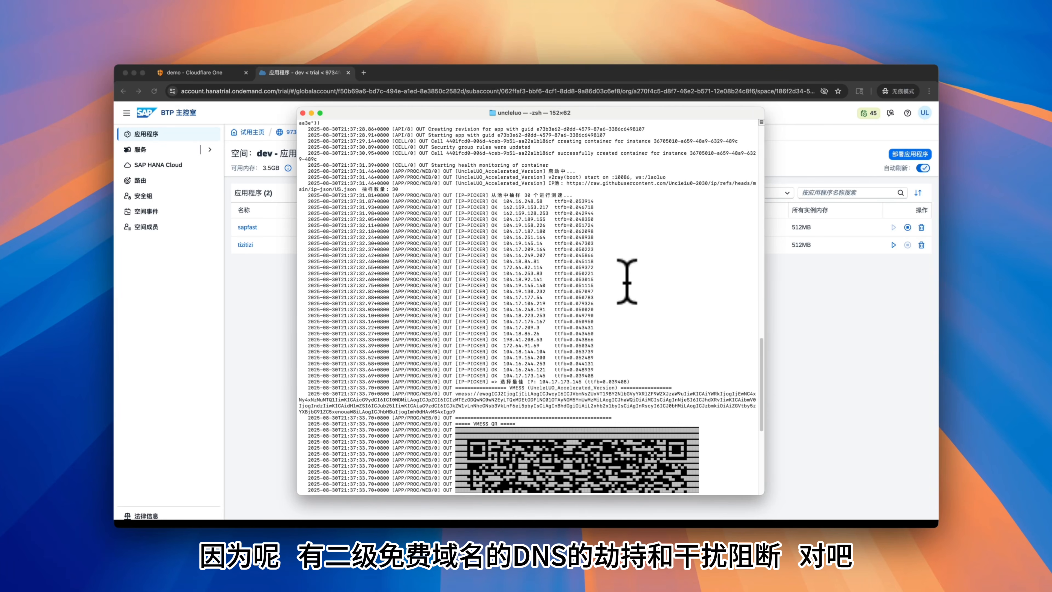
# Examine the IP-PICKER log lines for the sampled IP speed tests and the chosen best IP, down to the VMess link and QR code
pyautogui.scroll(-1, 627, 280)
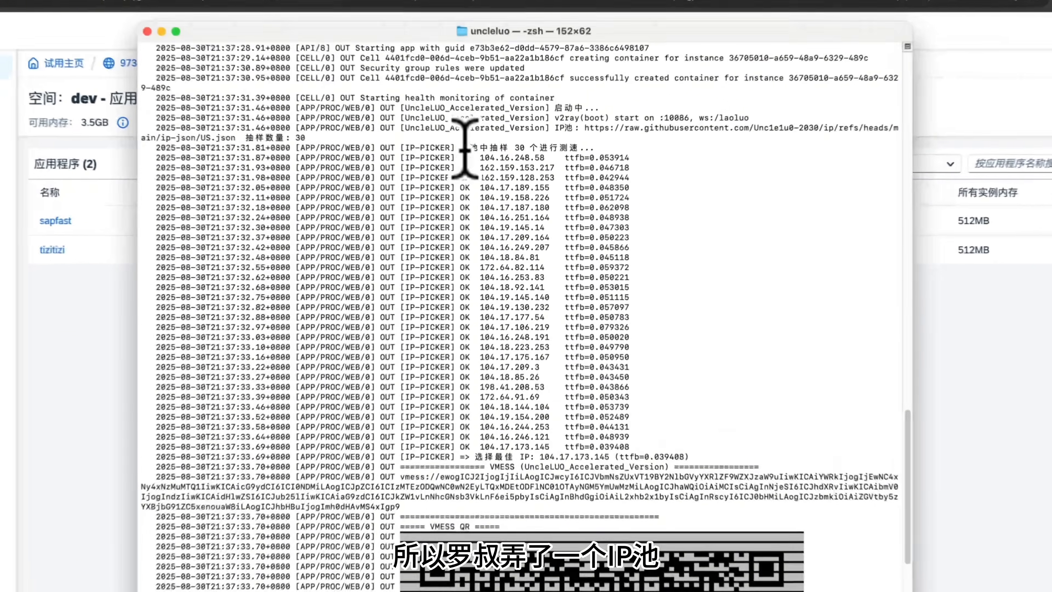
pyautogui.moveTo(495, 183); pyautogui.dragTo(575, 184)
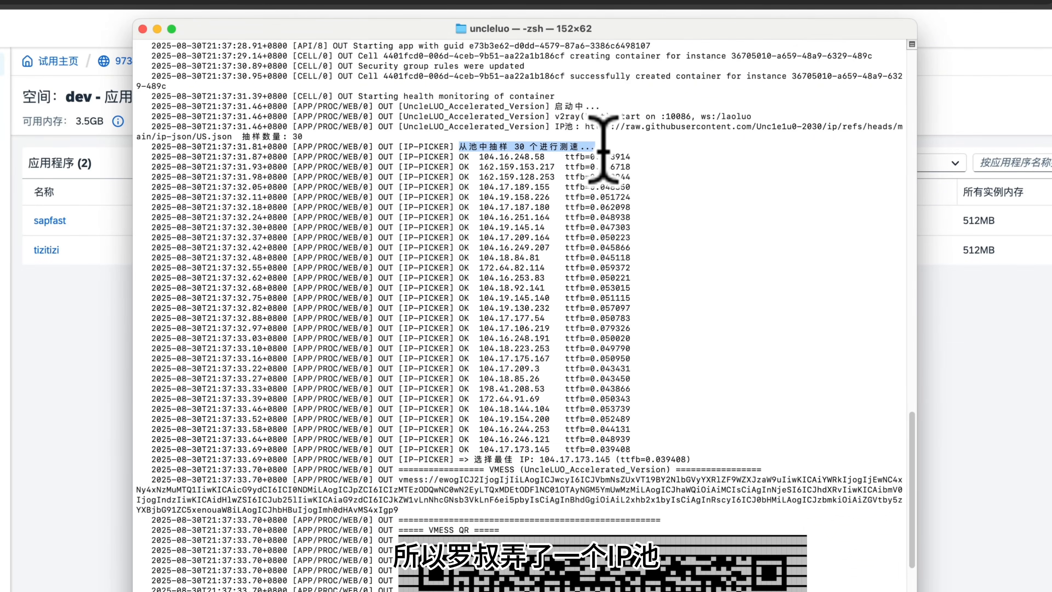
pyautogui.scroll(-1, 557, 305)
pyautogui.scroll(2, 556, 294)
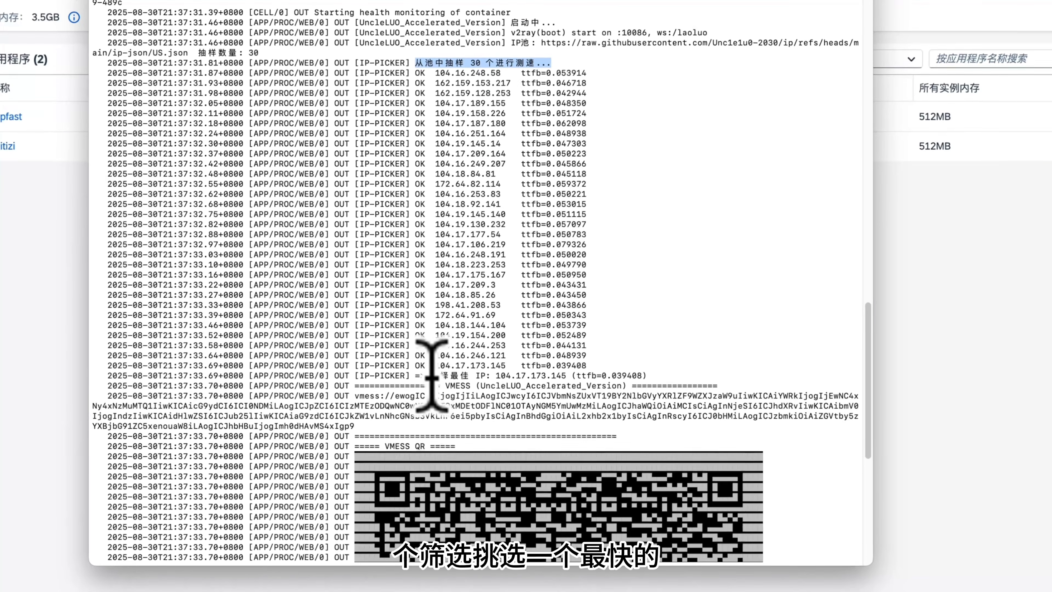
pyautogui.moveTo(474, 469); pyautogui.dragTo(568, 468)
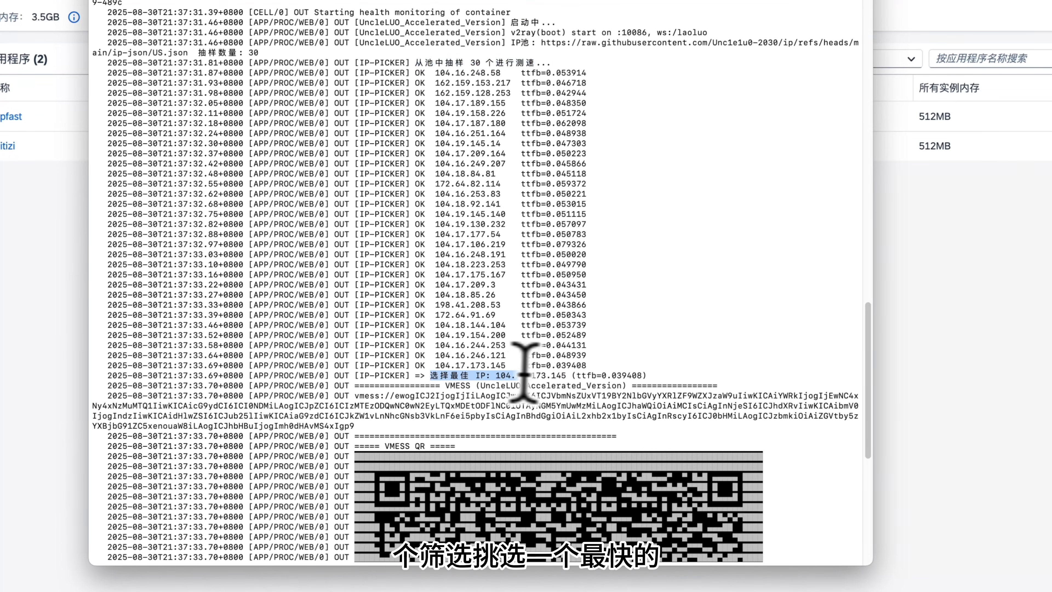
pyautogui.click(569, 373)
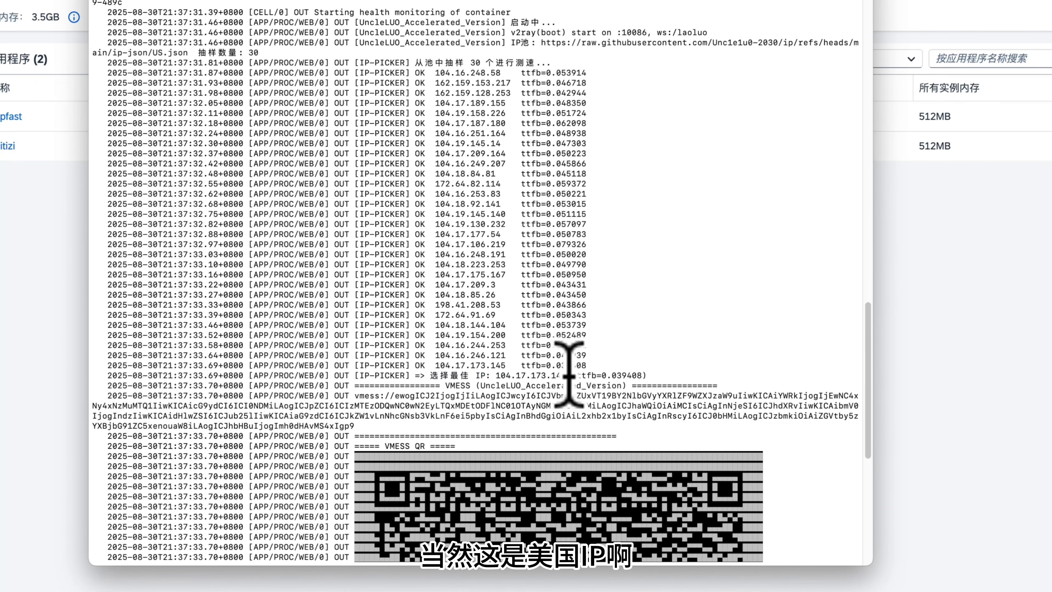
pyautogui.moveTo(568, 376); pyautogui.dragTo(489, 375)
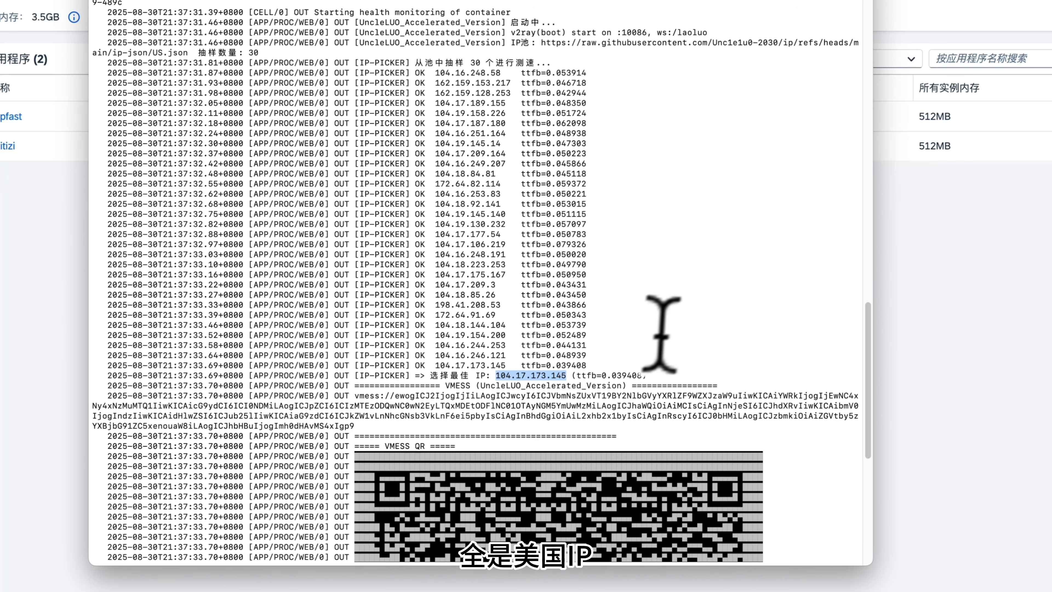
pyautogui.click(433, 369)
pyautogui.moveTo(431, 376); pyautogui.dragTo(506, 375)
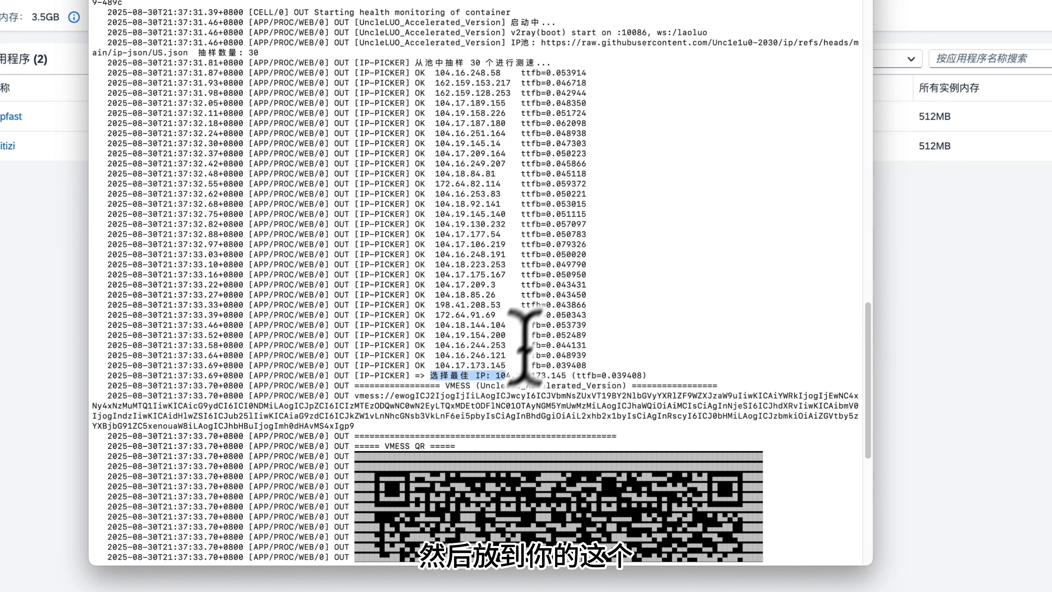
pyautogui.scroll(-10, 582, 265)
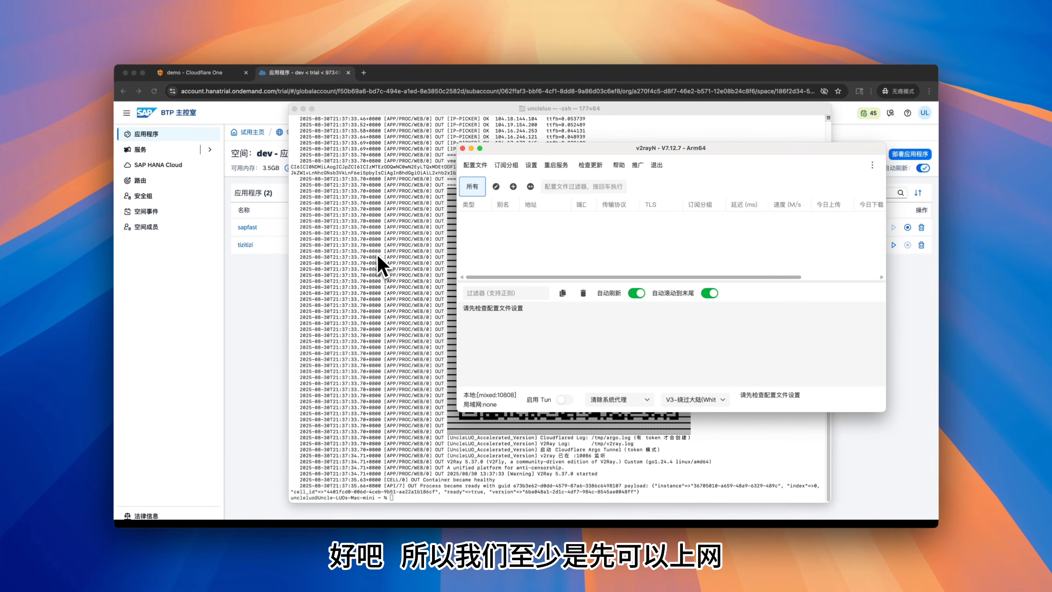
# Copy the full vmess:// share link from the sapfast logs in Terminal and switch to v2rayN
pyautogui.click(378, 254)
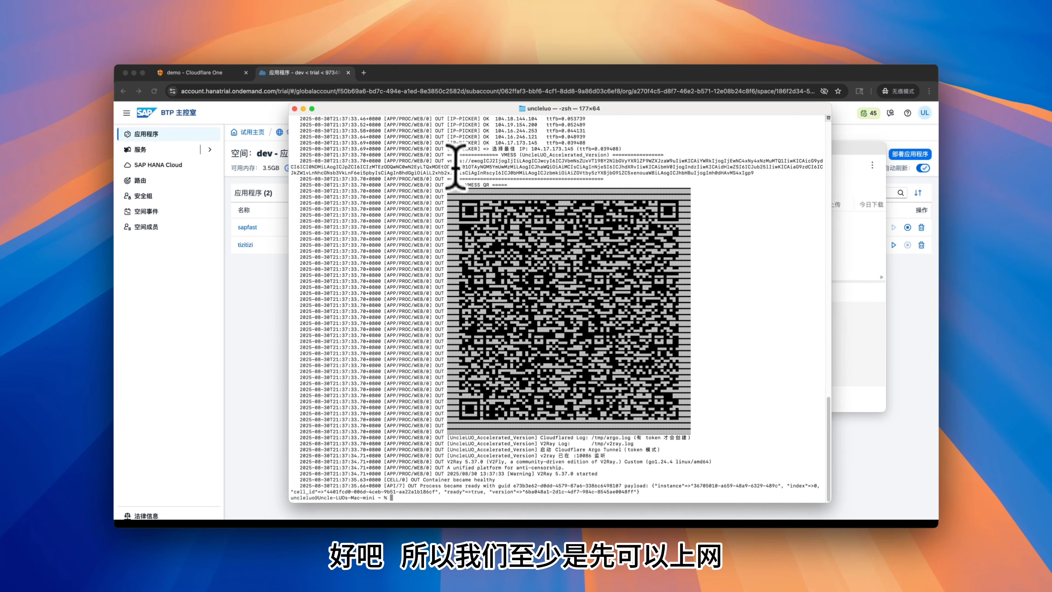
pyautogui.moveTo(449, 161); pyautogui.dragTo(763, 174)
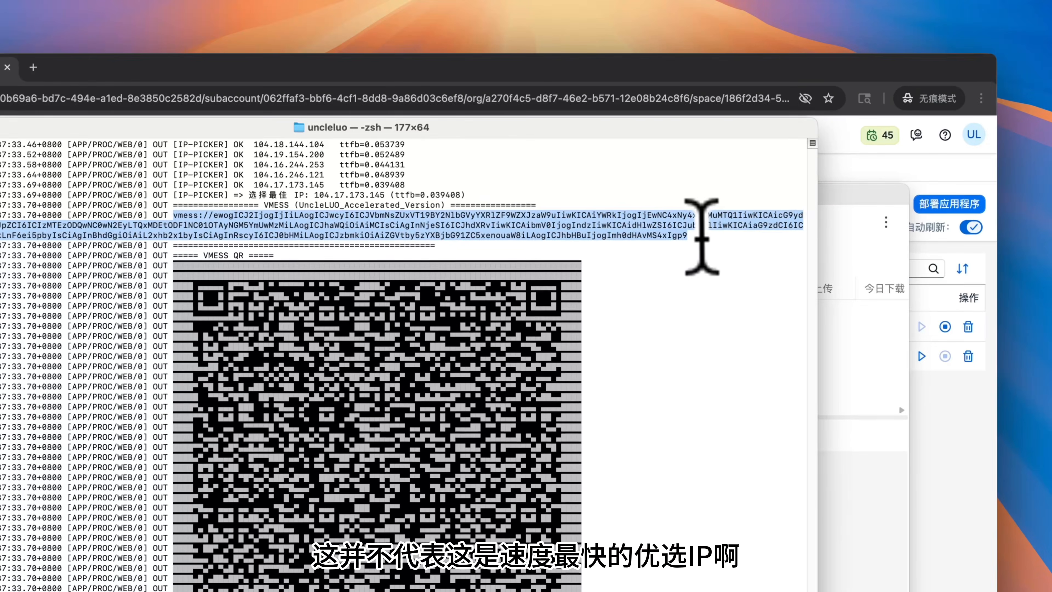
pyautogui.rightClick(654, 230)
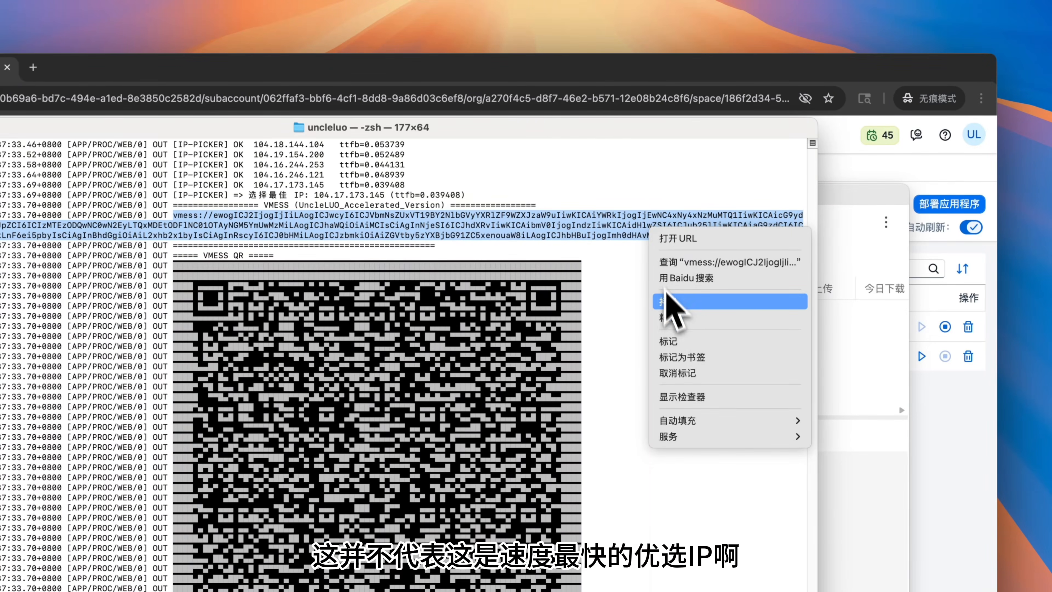
pyautogui.click(669, 302)
pyautogui.press('super+Tab')
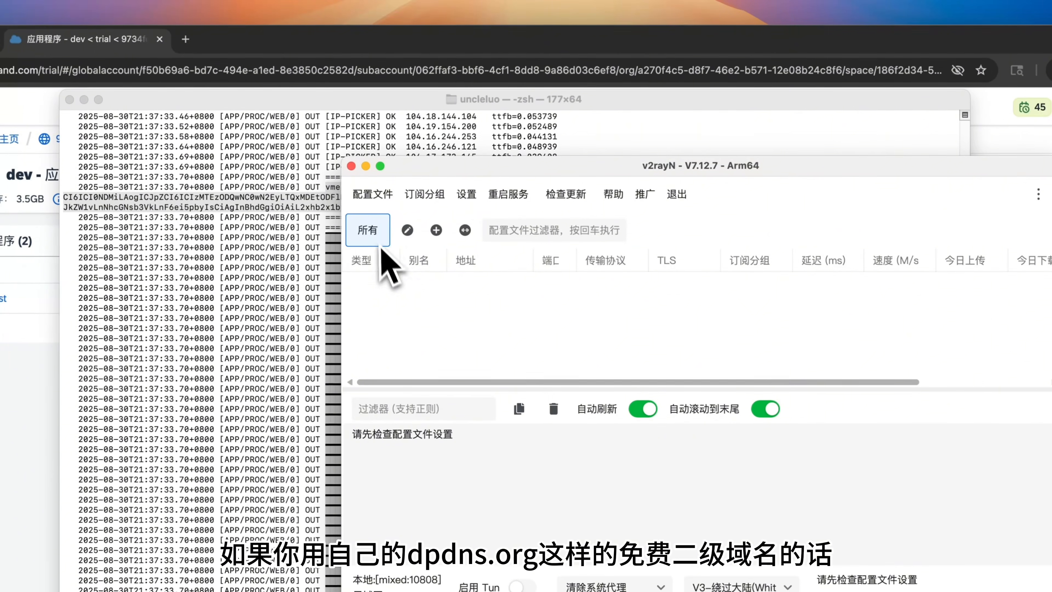
# Import the copied VMess share link from the clipboard as a profile and widen the list's alias column
pyautogui.click(375, 195)
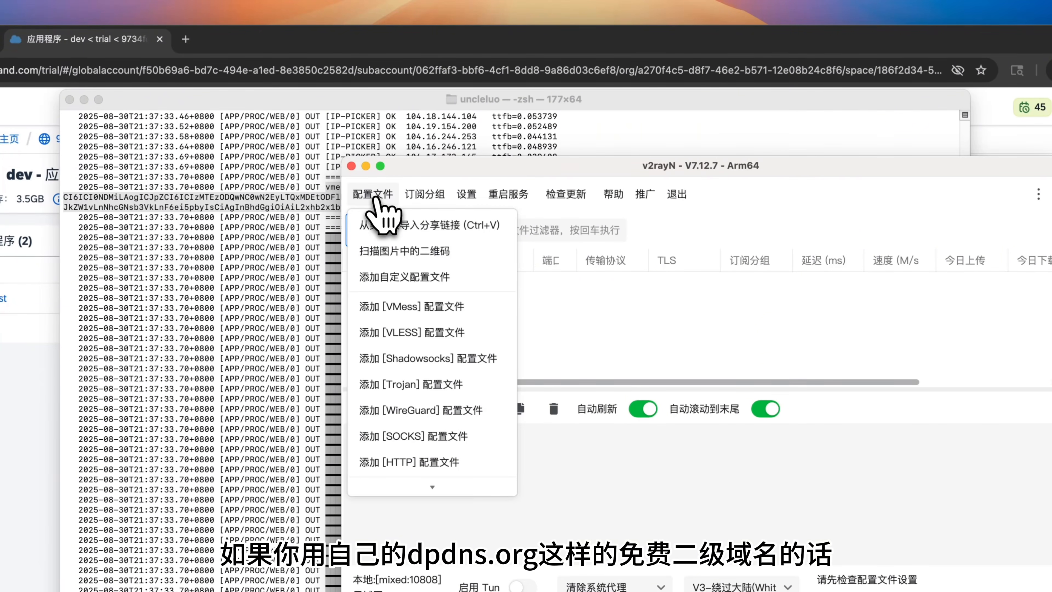
pyautogui.click(389, 227)
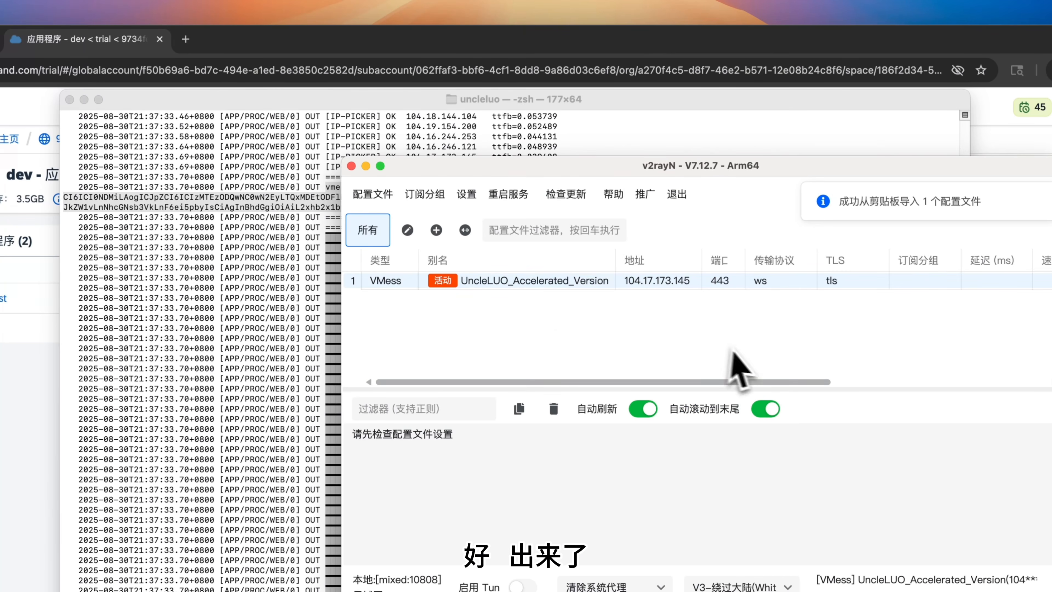
pyautogui.moveTo(615, 262); pyautogui.dragTo(635, 262)
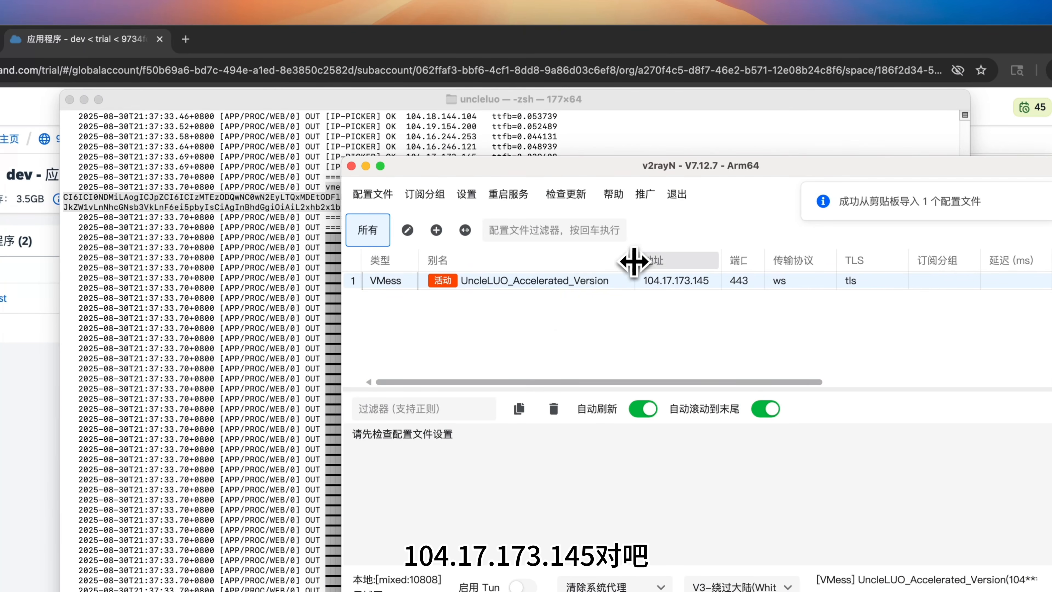
pyautogui.click(663, 282)
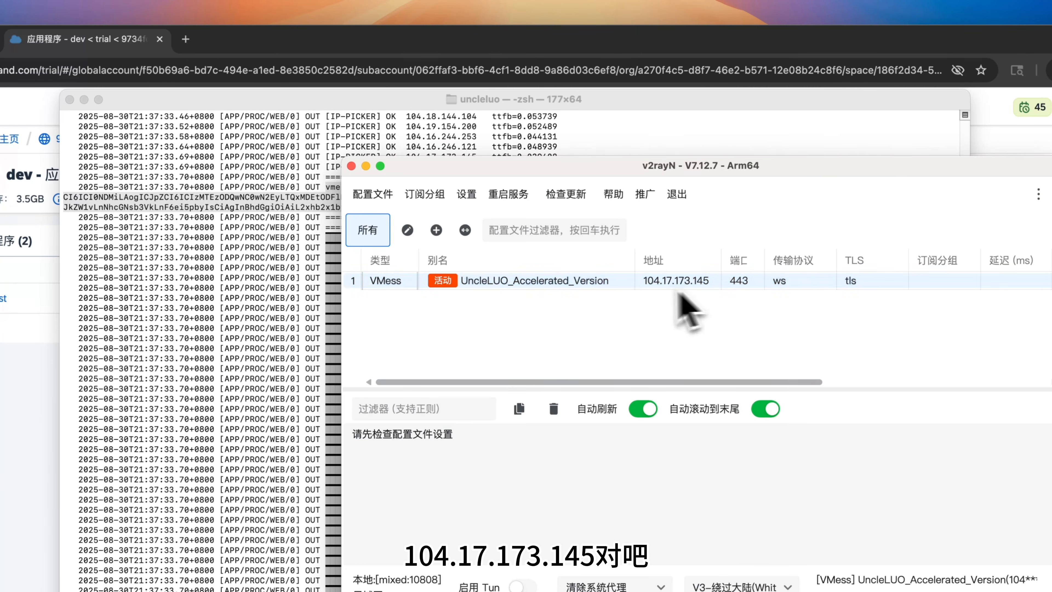
# Test the imported VMess profile's real delay and run a Speedtest in the browser
pyautogui.rightClick(595, 287)
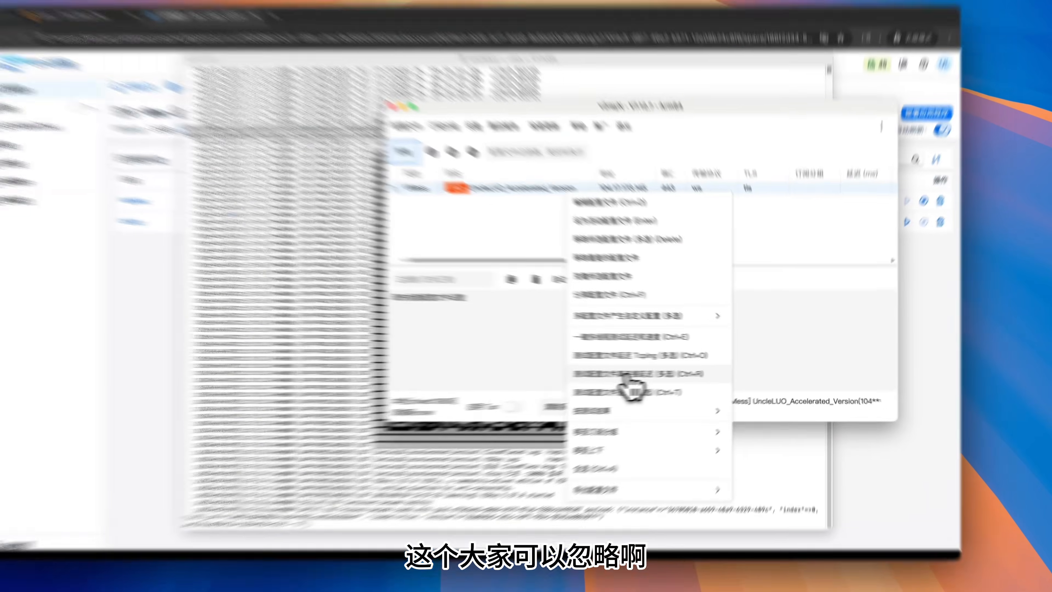
pyautogui.click(659, 371)
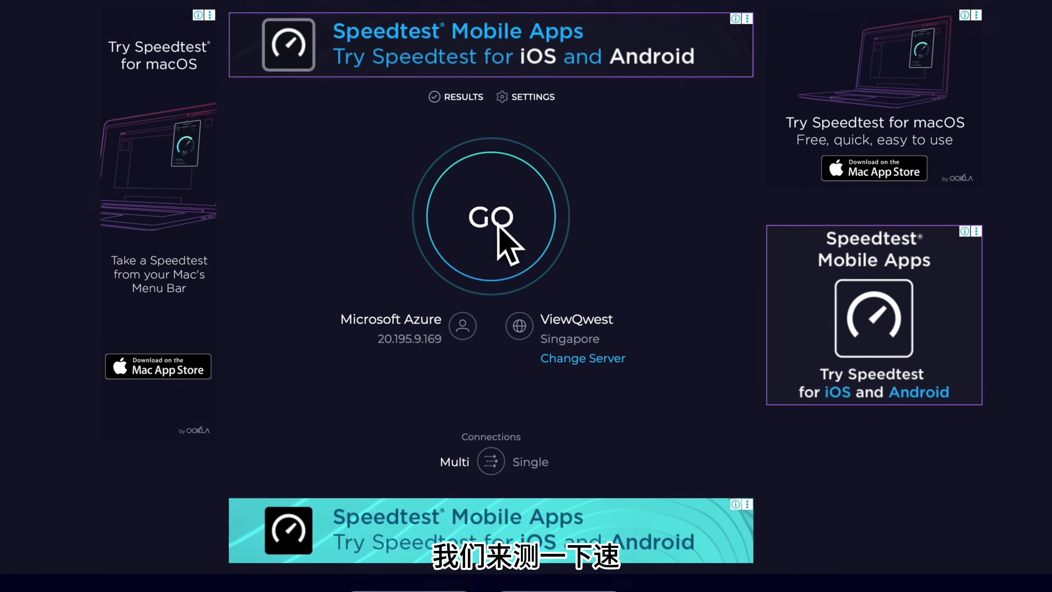
pyautogui.click(498, 227)
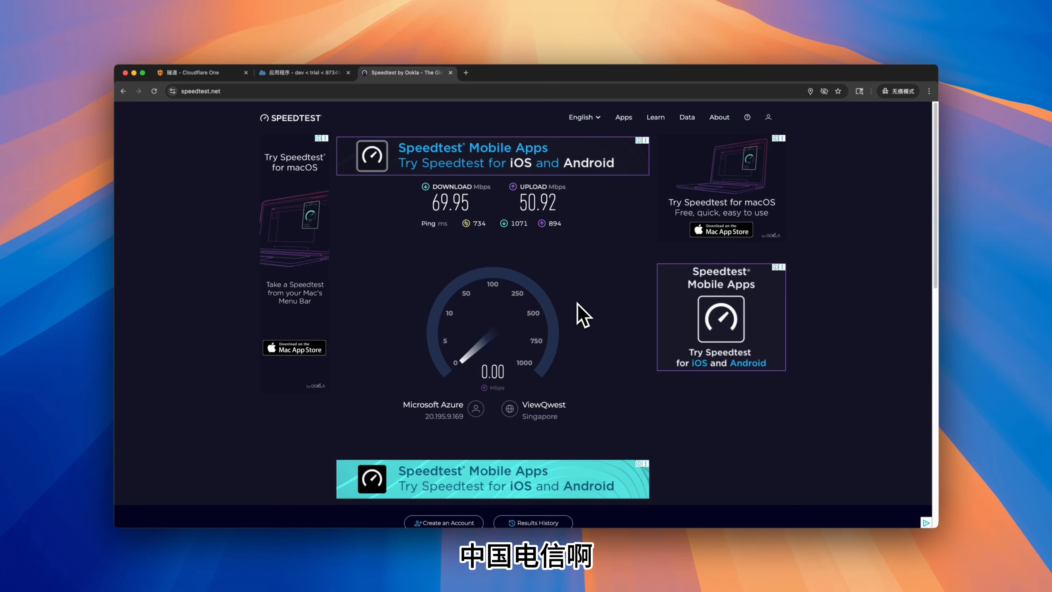
# Switch to v2rayN, change the UncleLUO_Accelerated_Version profile's address to icook.hk and save it
pyautogui.press('super+Tab')
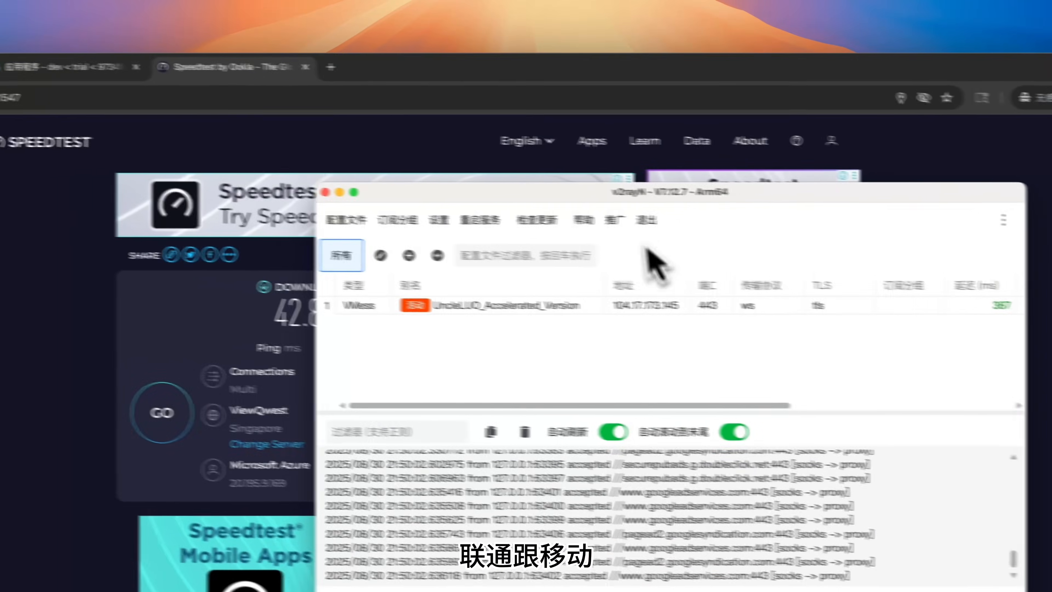
pyautogui.doubleClick(675, 306)
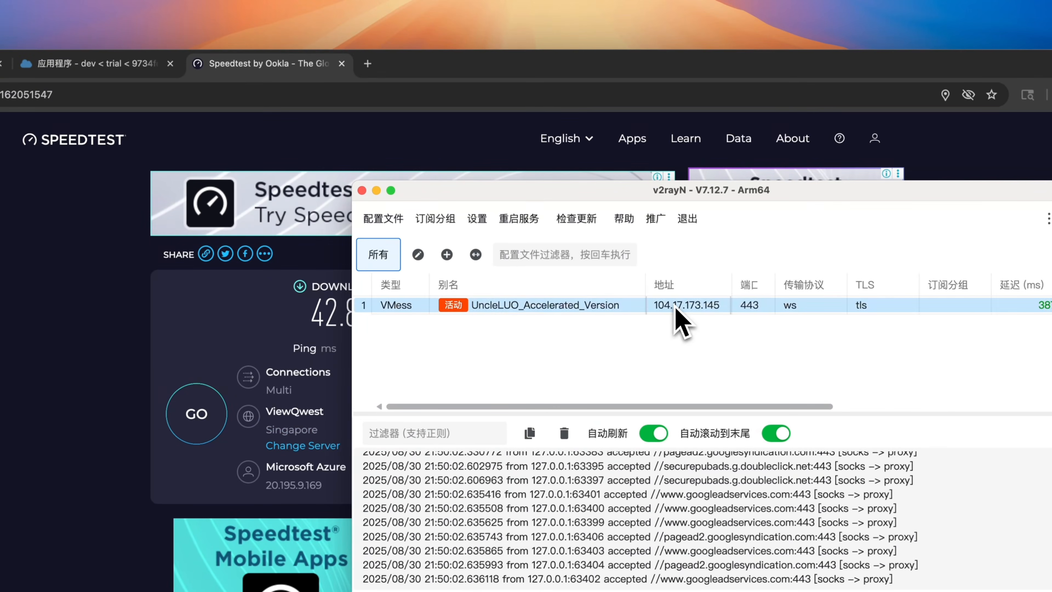
pyautogui.click(526, 288)
pyautogui.moveTo(526, 290); pyautogui.dragTo(407, 276)
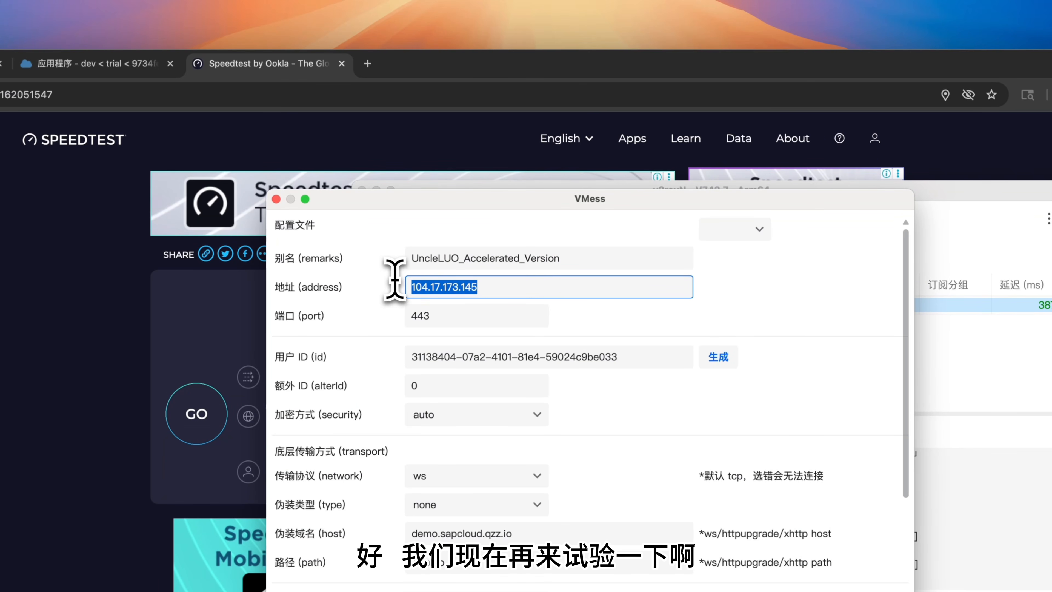
pyautogui.press('BackSpace')
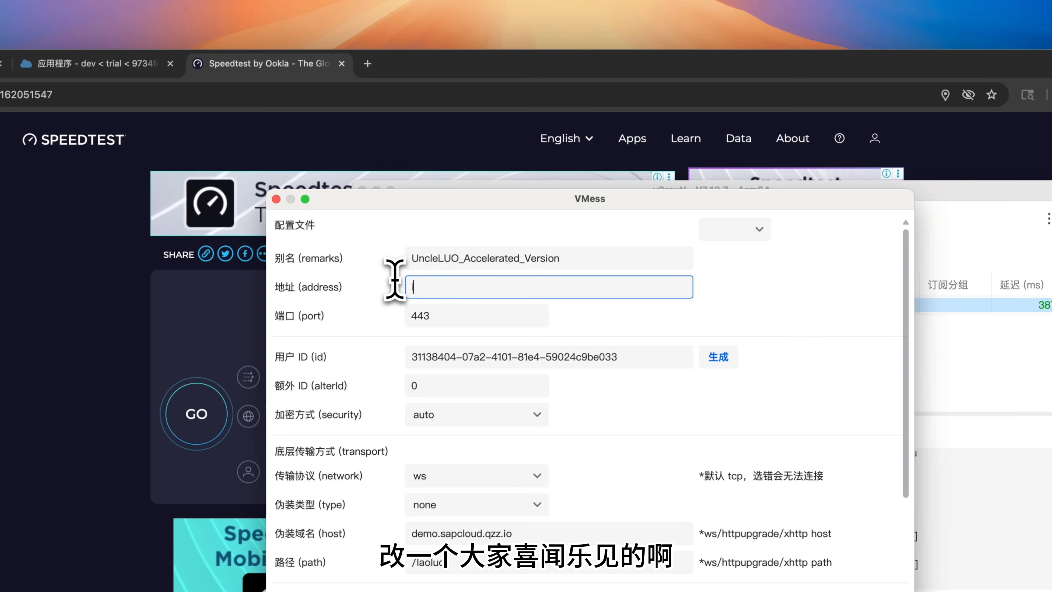
pyautogui.write('i')
pyautogui.write('cook')
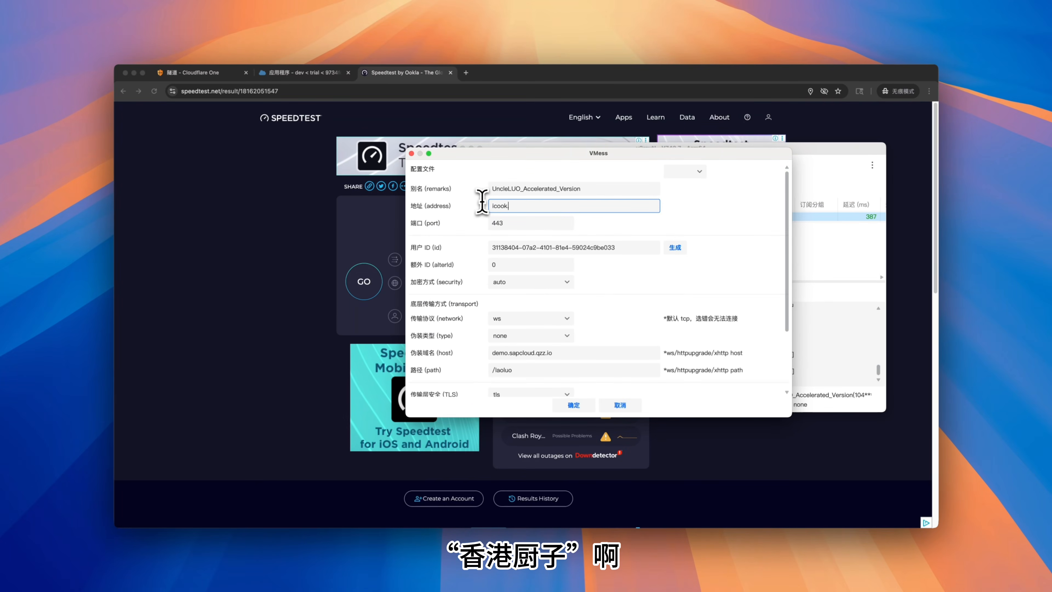
pyautogui.write('.hk')
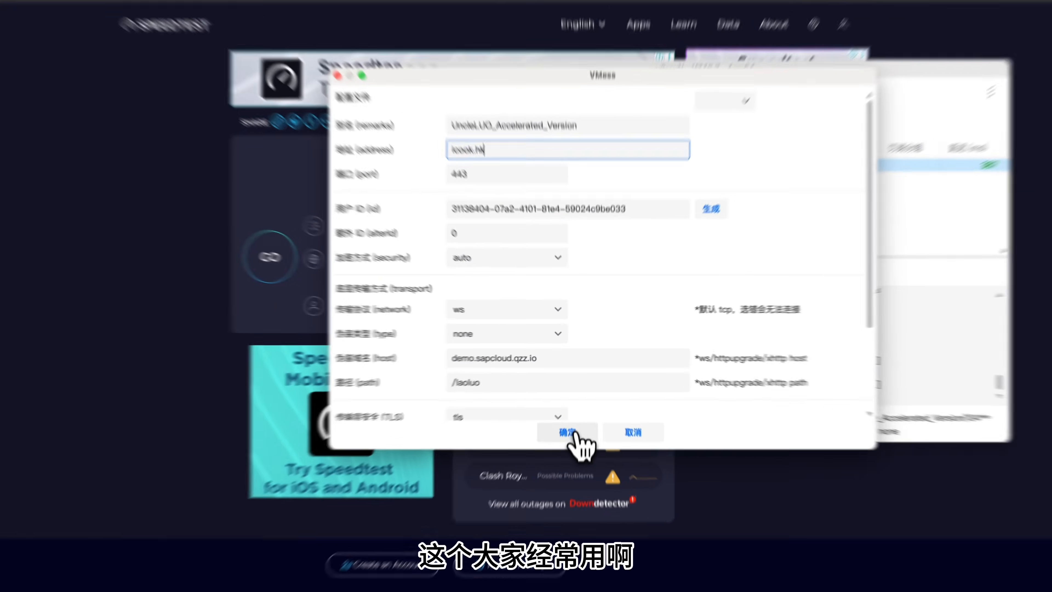
pyautogui.click(574, 405)
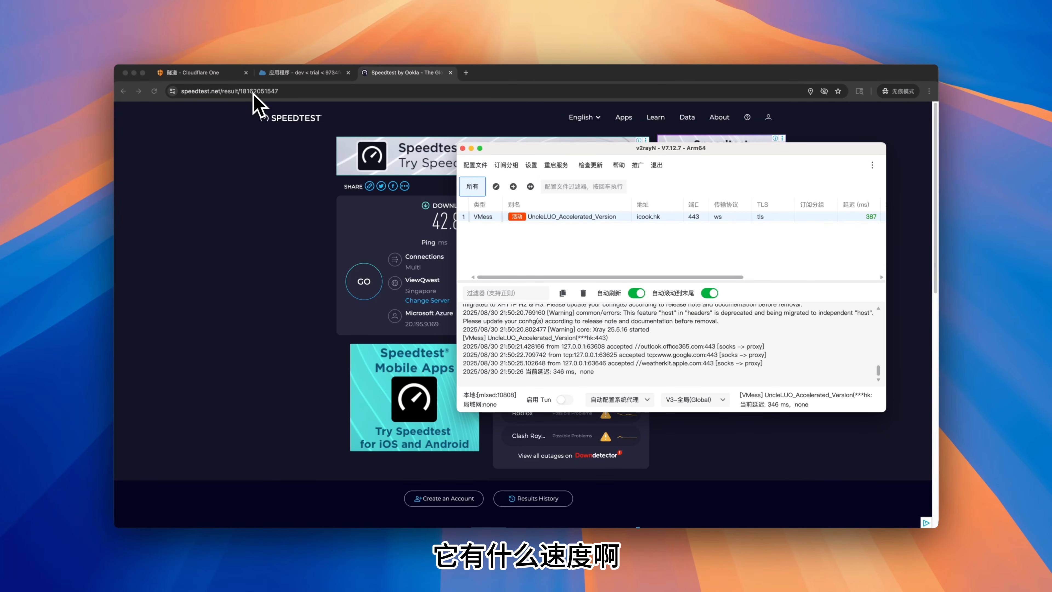
# Run a new Speedtest in the browser with the profile's icook.hk address active
pyautogui.click(266, 117)
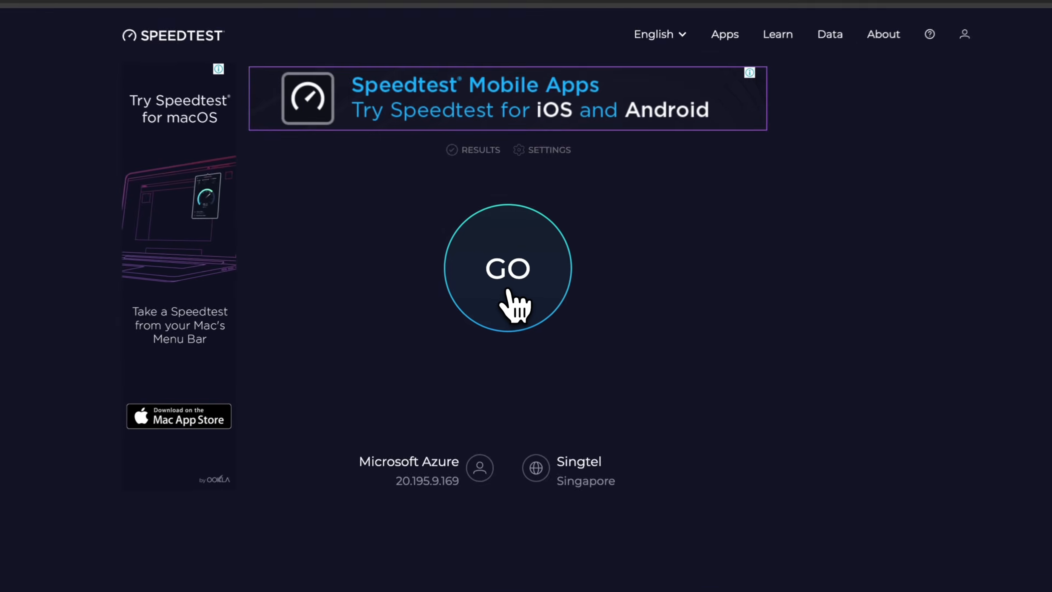
pyautogui.click(509, 292)
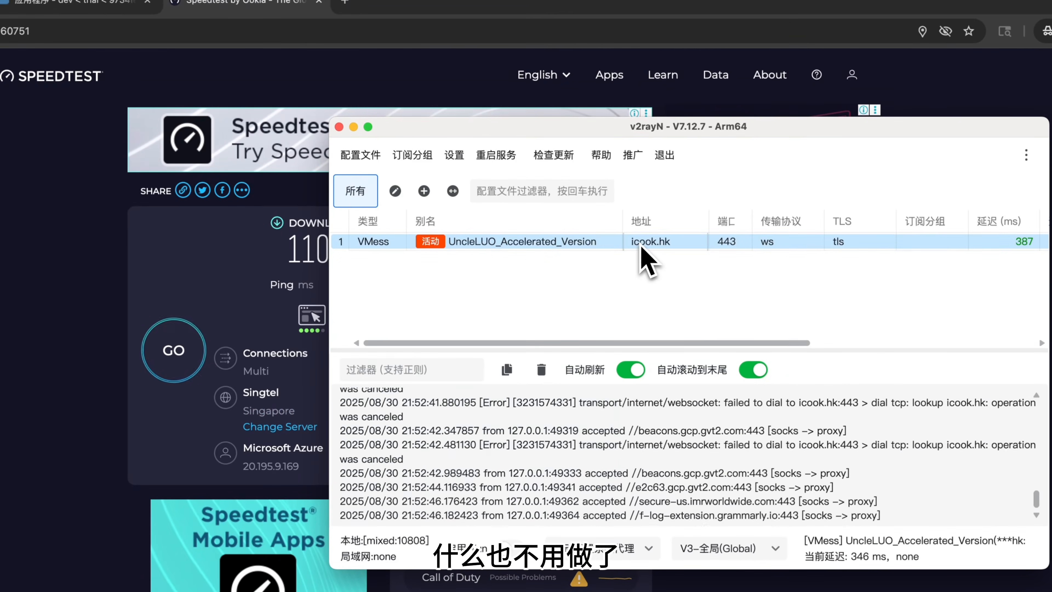
# Set the UncleLUO_Accelerated_Version profile's address to time.is, save it, and run another Speedtest in the browser
pyautogui.doubleClick(630, 250)
pyautogui.press('Tab')
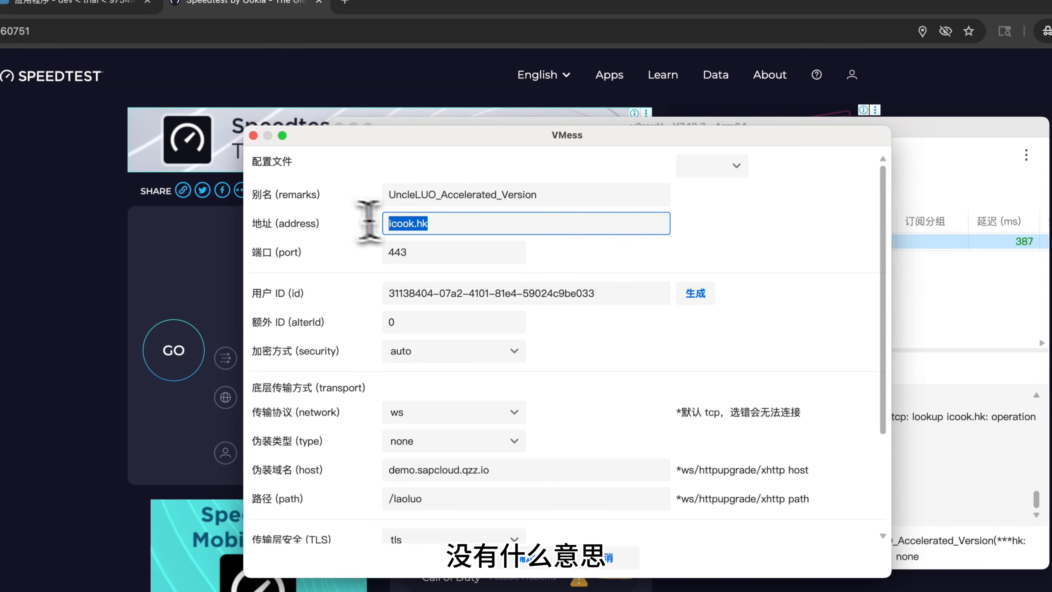
pyautogui.write('time.is')
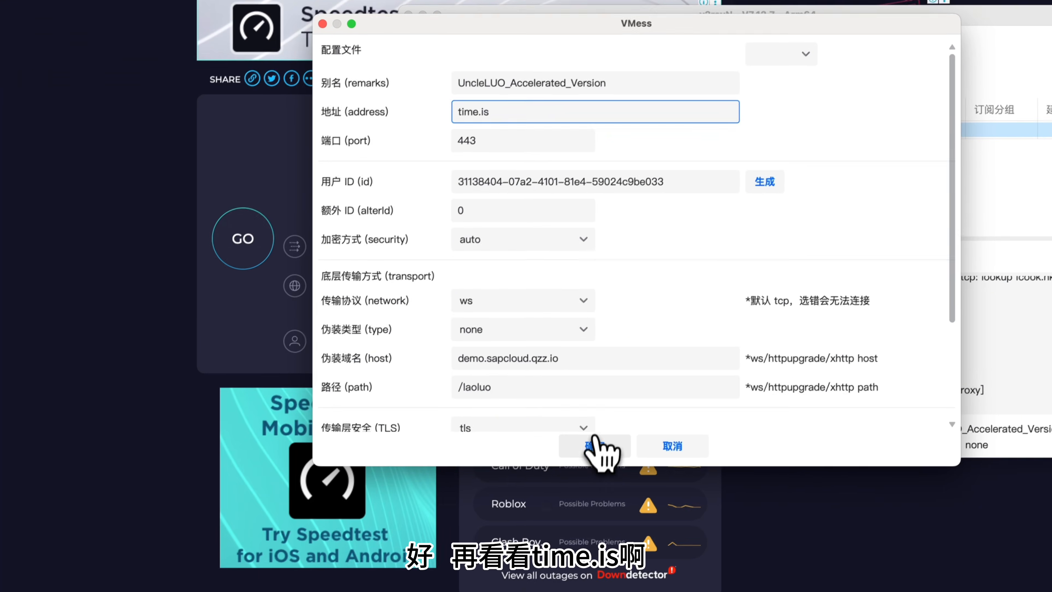
pyautogui.click(594, 447)
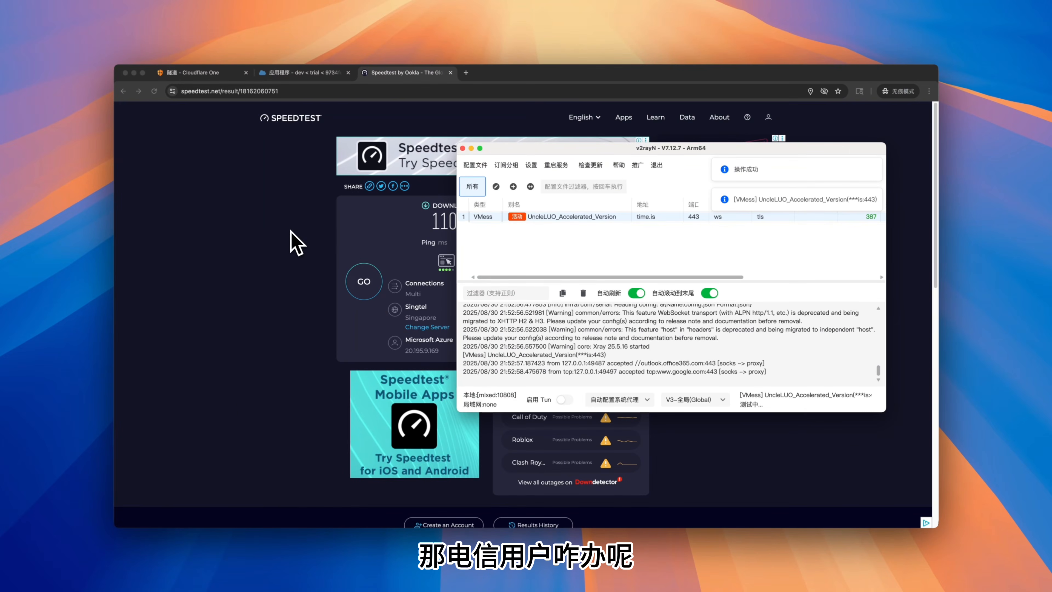
pyautogui.click(290, 118)
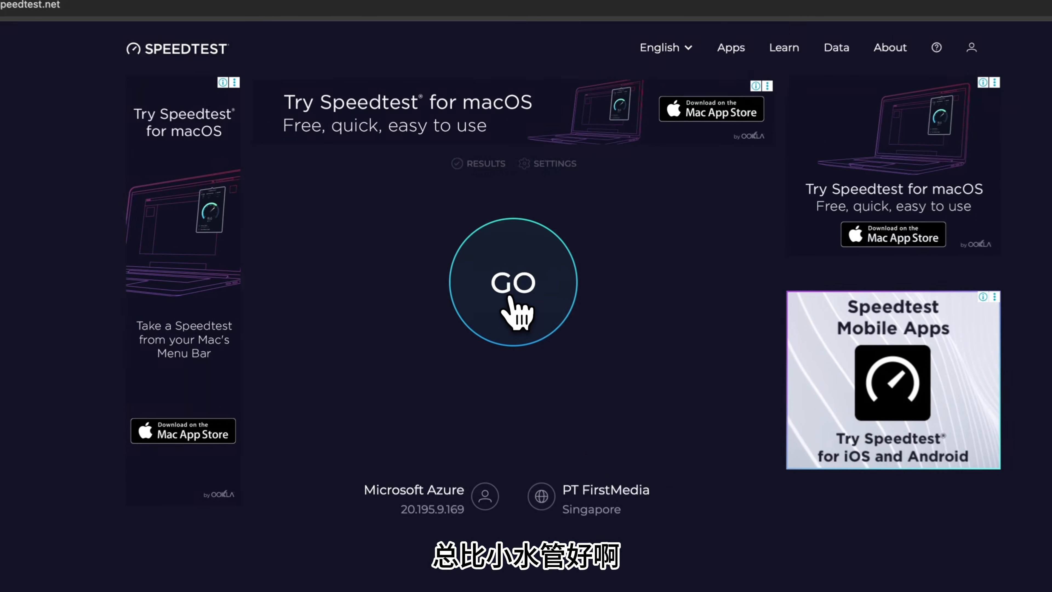
pyautogui.click(493, 259)
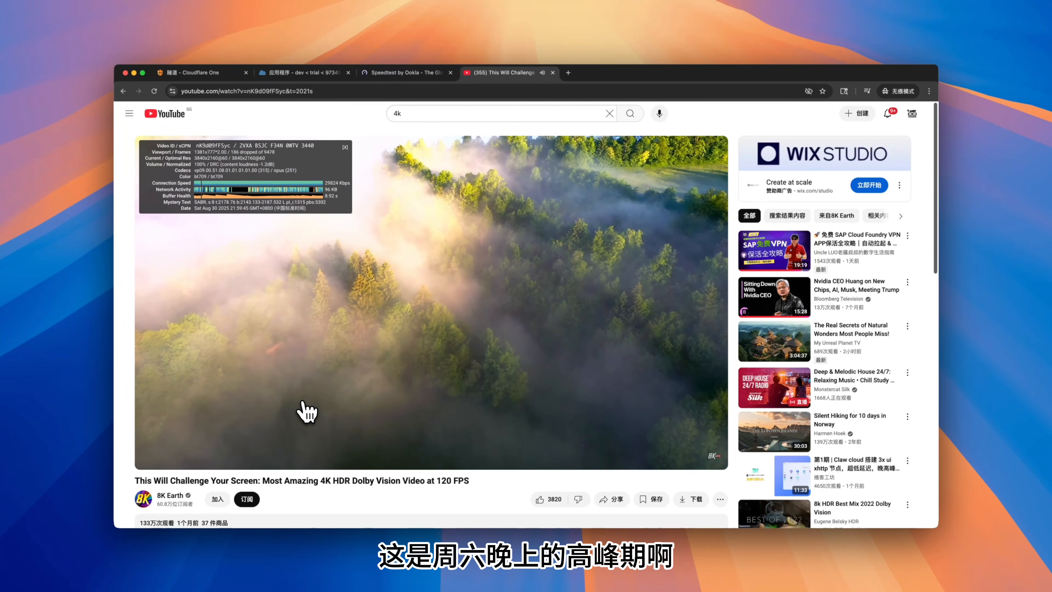
pyautogui.moveTo(299, 412)
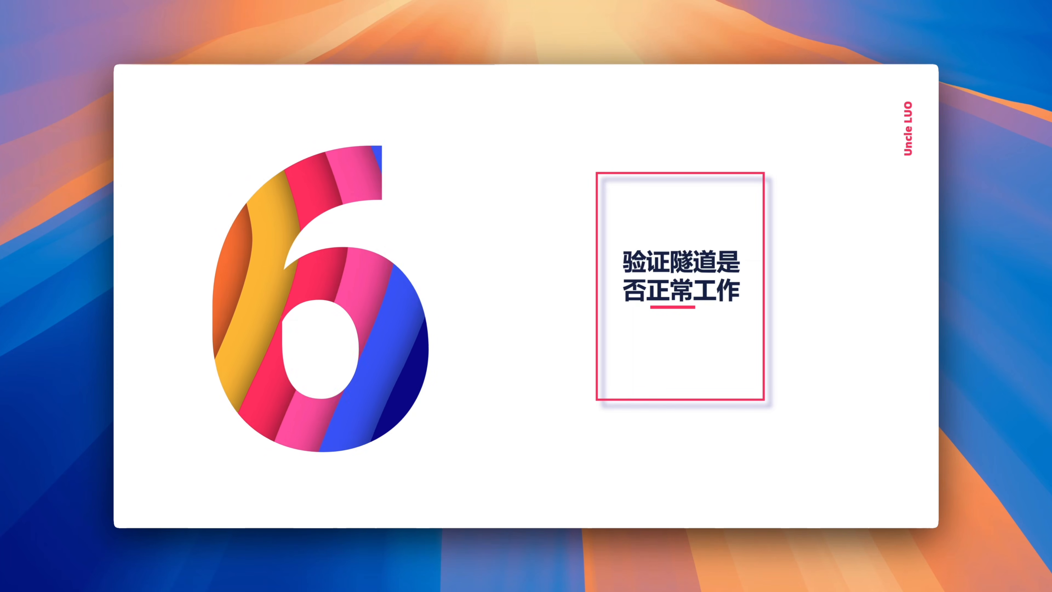
pyautogui.press('Right')
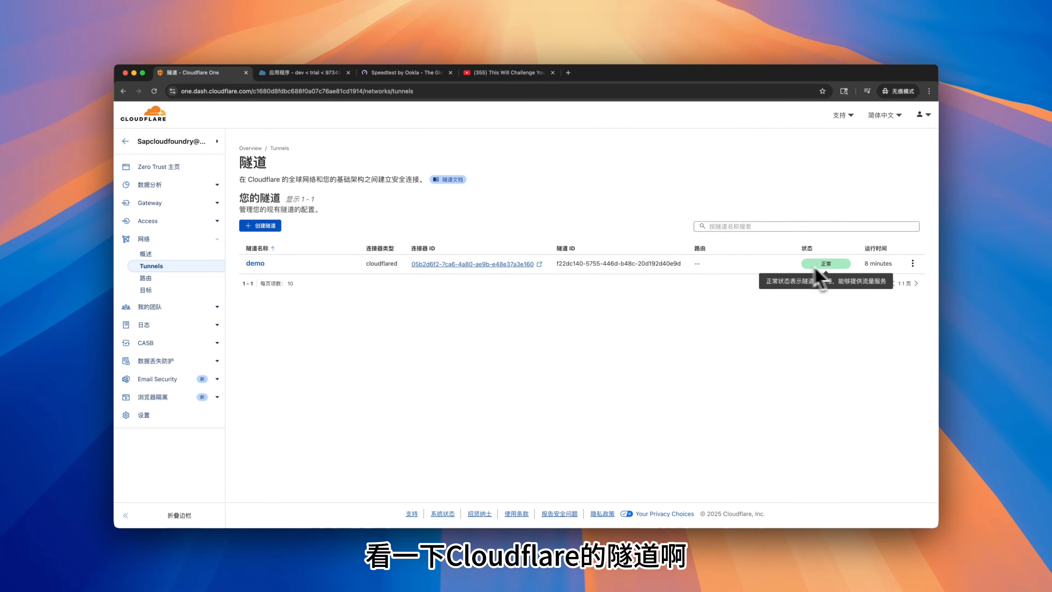
# Check the demo tunnel's uptime and its public hostname configuration in Cloudflare, and return to the tunnel list
pyautogui.moveTo(864, 264); pyautogui.dragTo(900, 266)
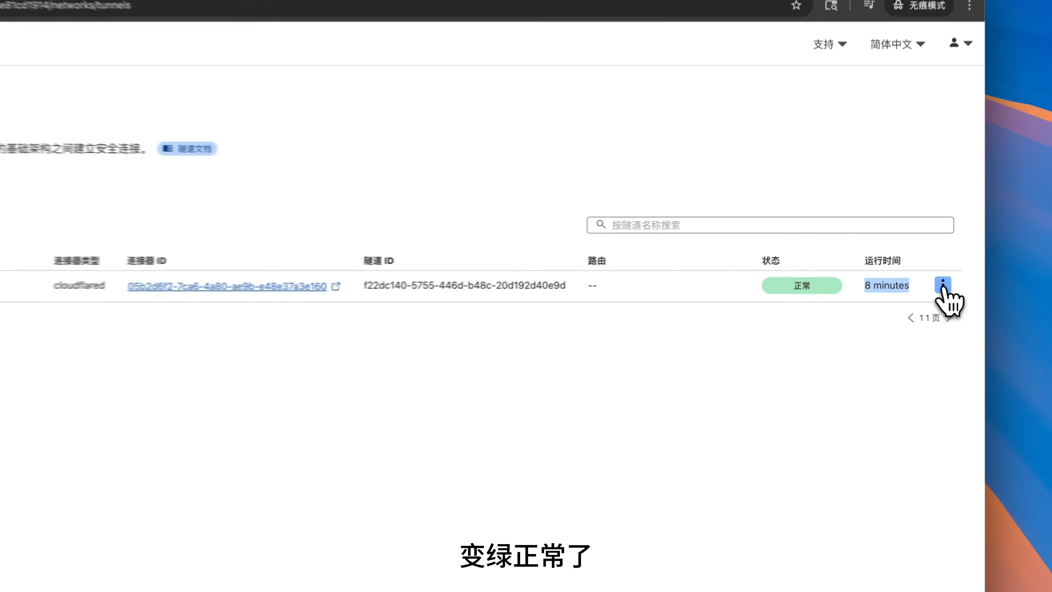
pyautogui.click(912, 263)
pyautogui.click(936, 317)
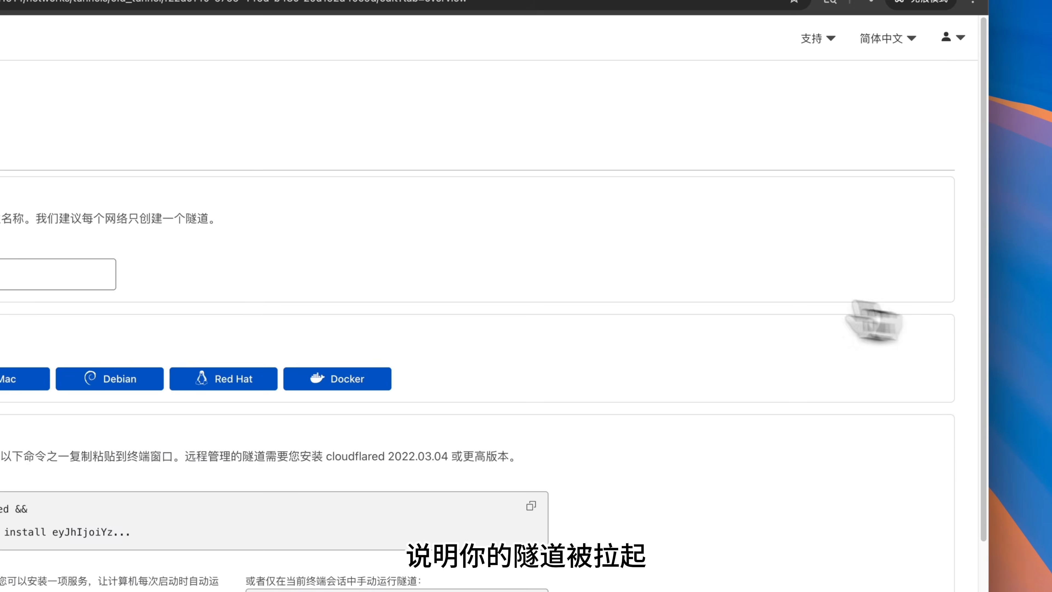
pyautogui.click(396, 239)
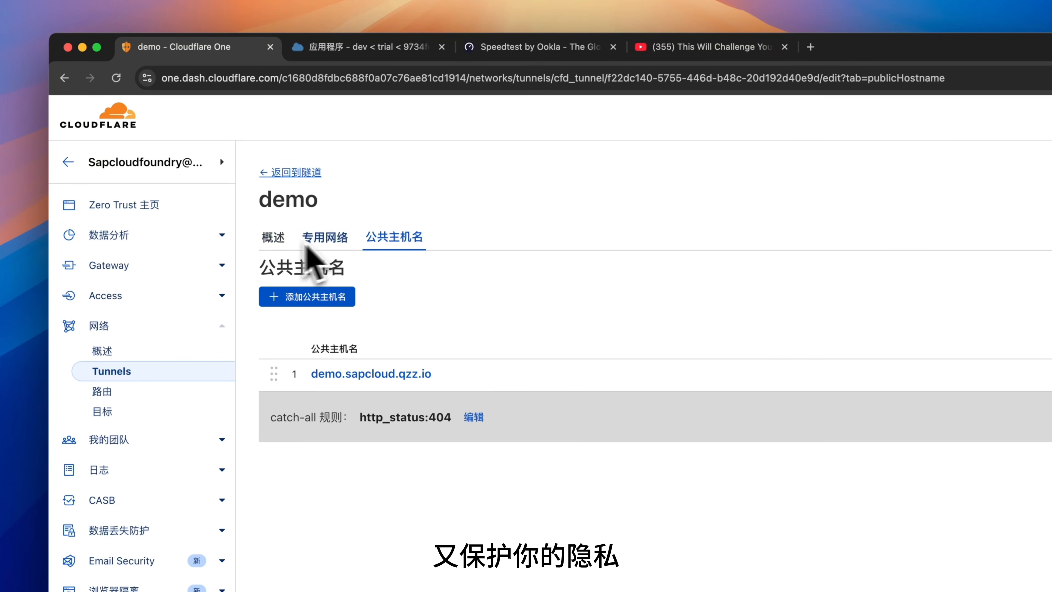
pyautogui.click(302, 176)
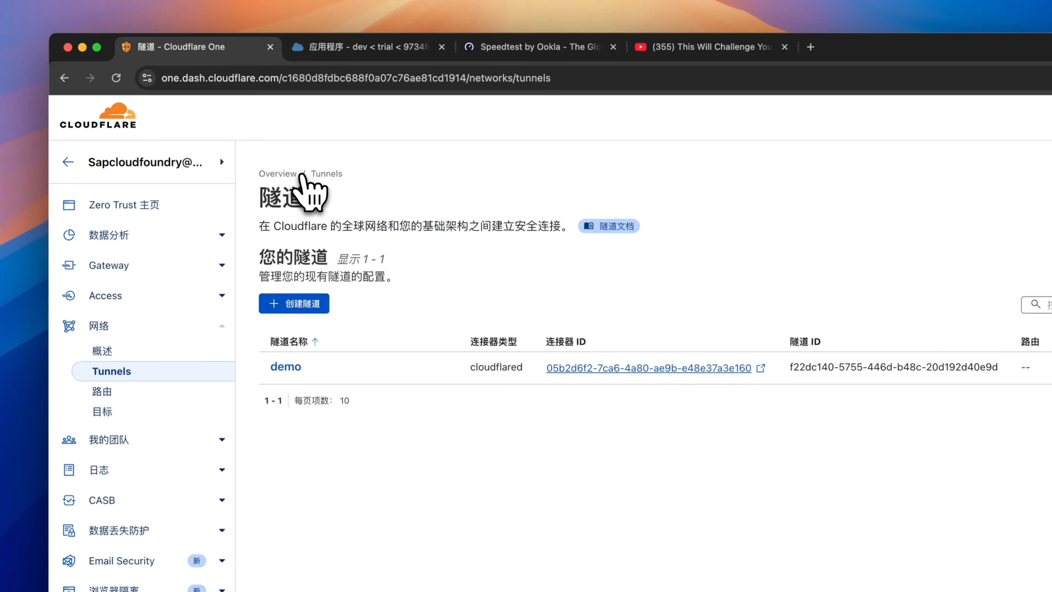